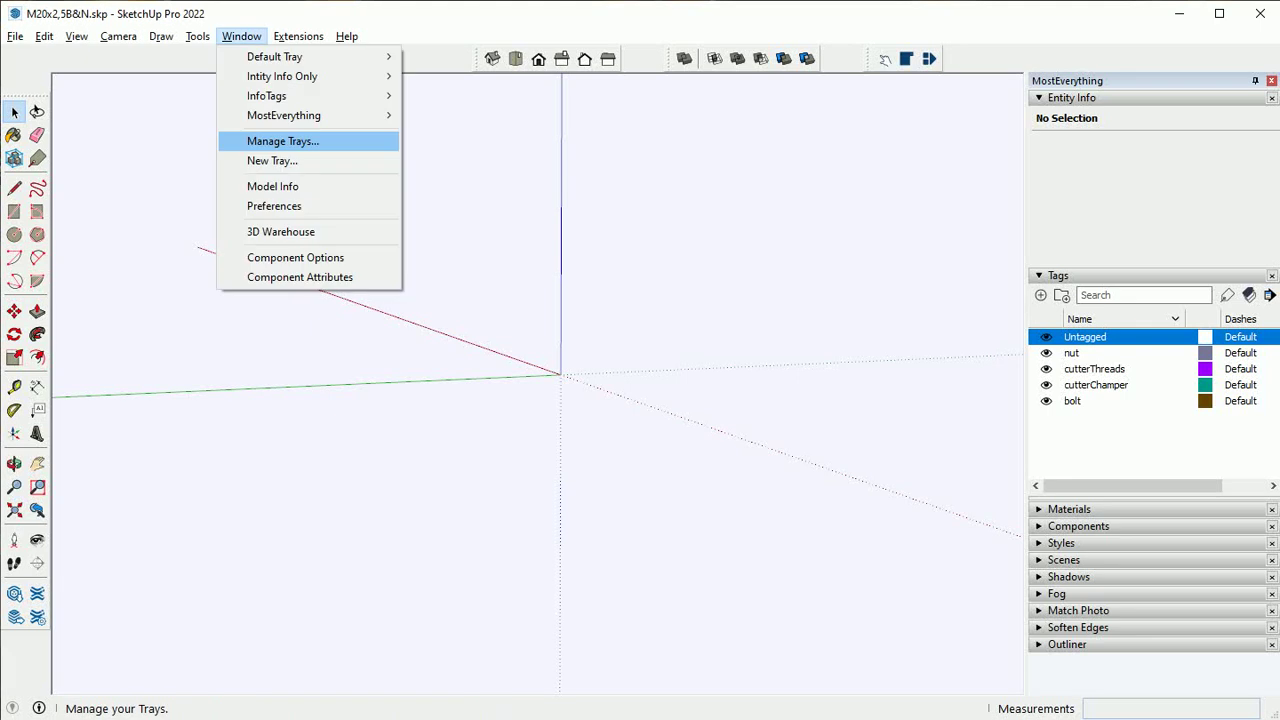
Check the model units and draw a 10 m circle on the ground
click(270, 186)
click(552, 119)
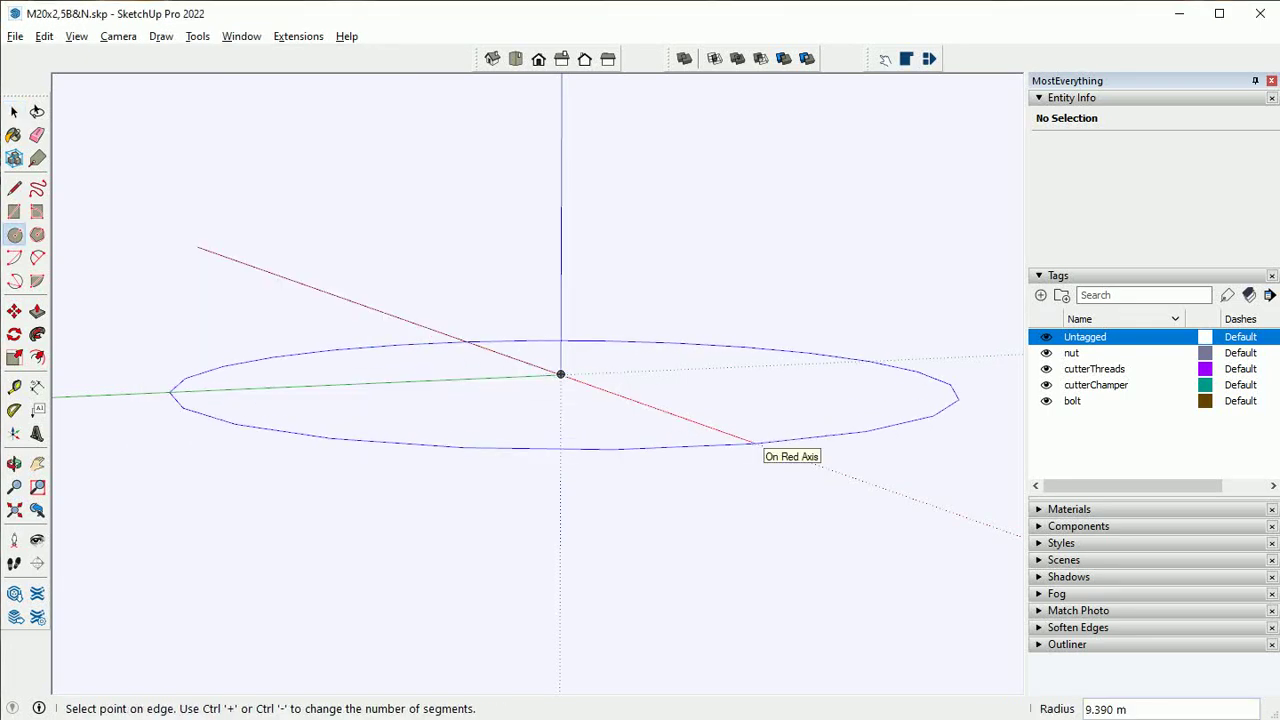
click(790, 461)
key(space)
Draw an upright rectangle standing at the circle's edge
middle_drag(540, 400, 540, 380)
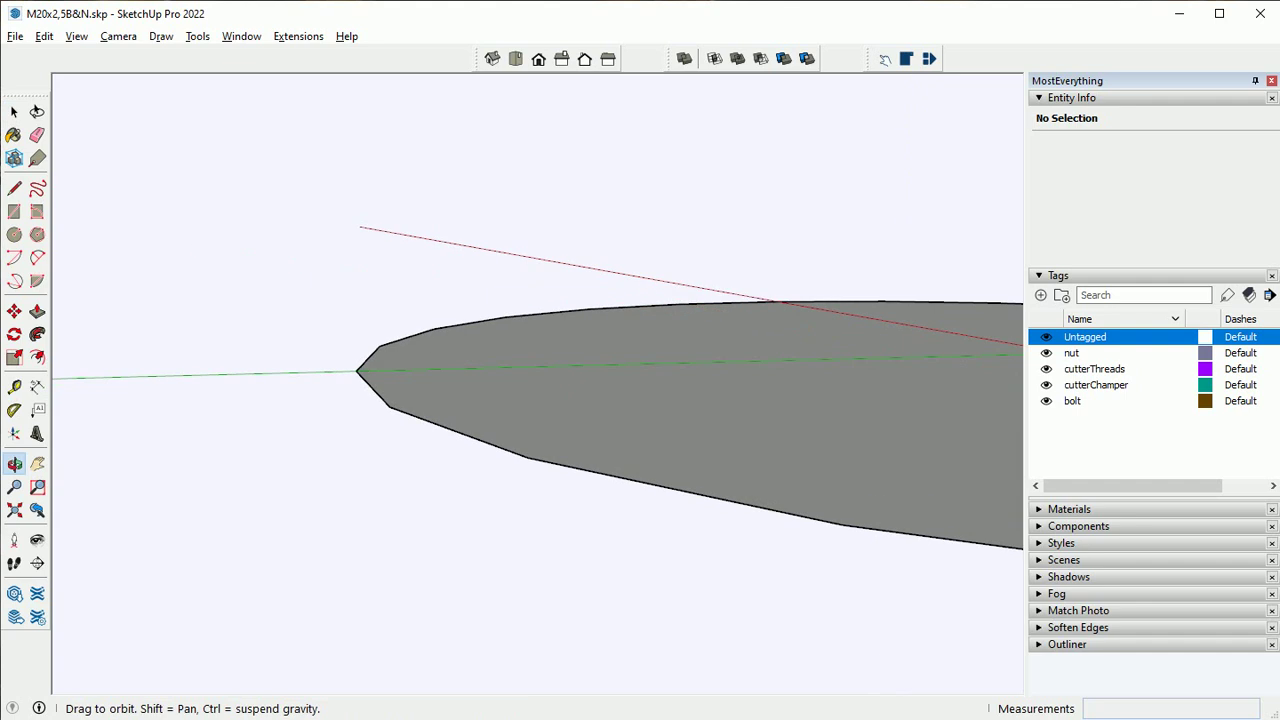
click(356, 371)
text(1.657,2.5)
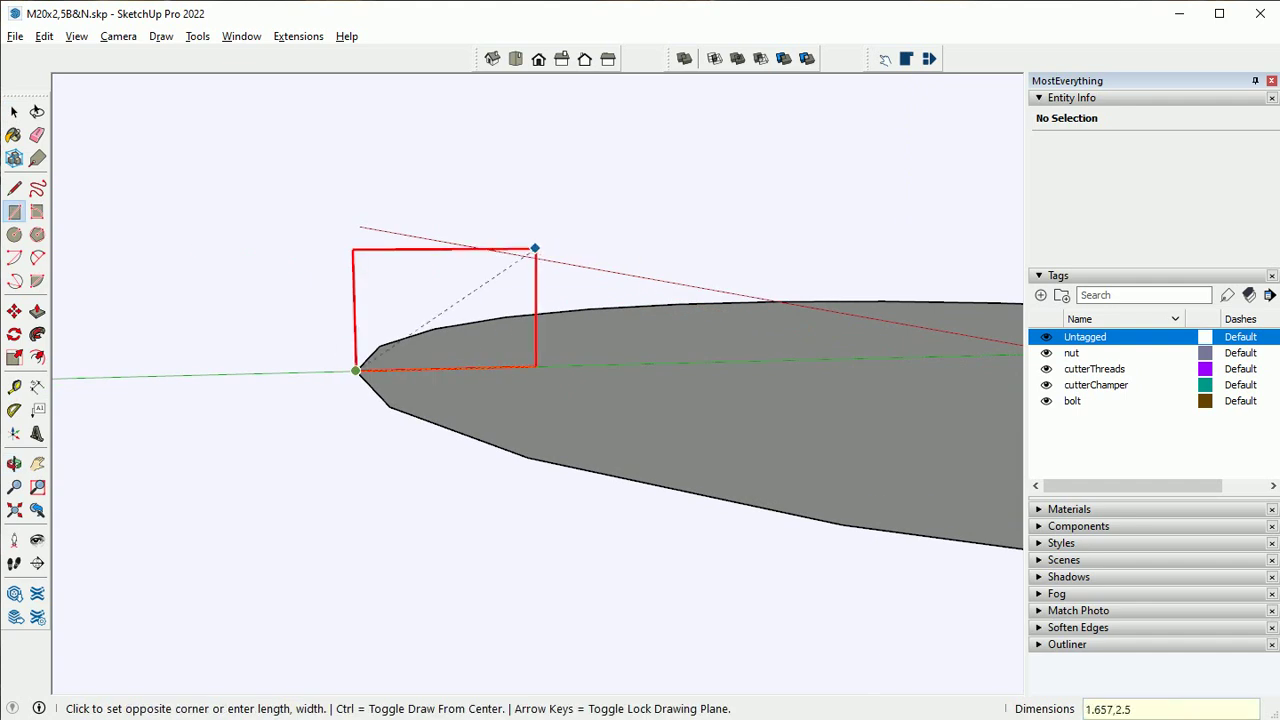
click(535, 248)
scroll(406, 200, up, 3)
Add Tape Measure guides and a 30° Protractor guide on the rectangle
key(t)
scroll(358, 115, up, 2)
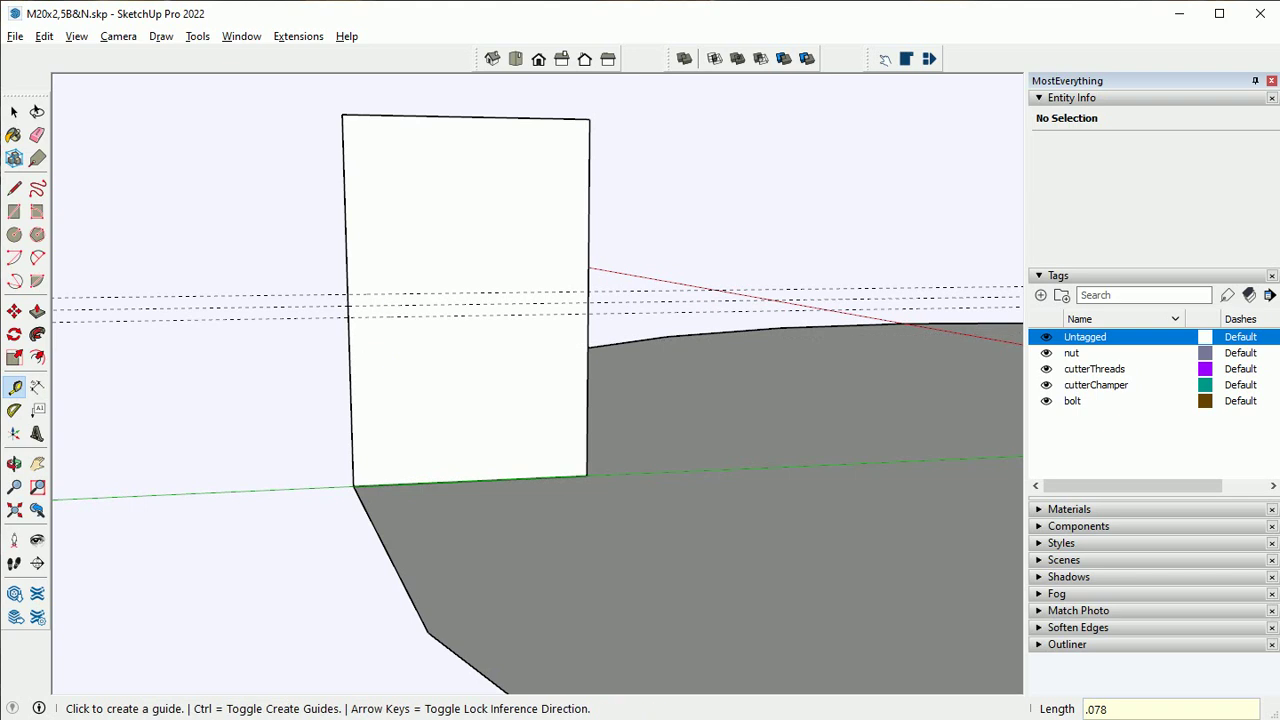
key(q)
click(350, 296)
text(30)
key(Return)
key(Escape)
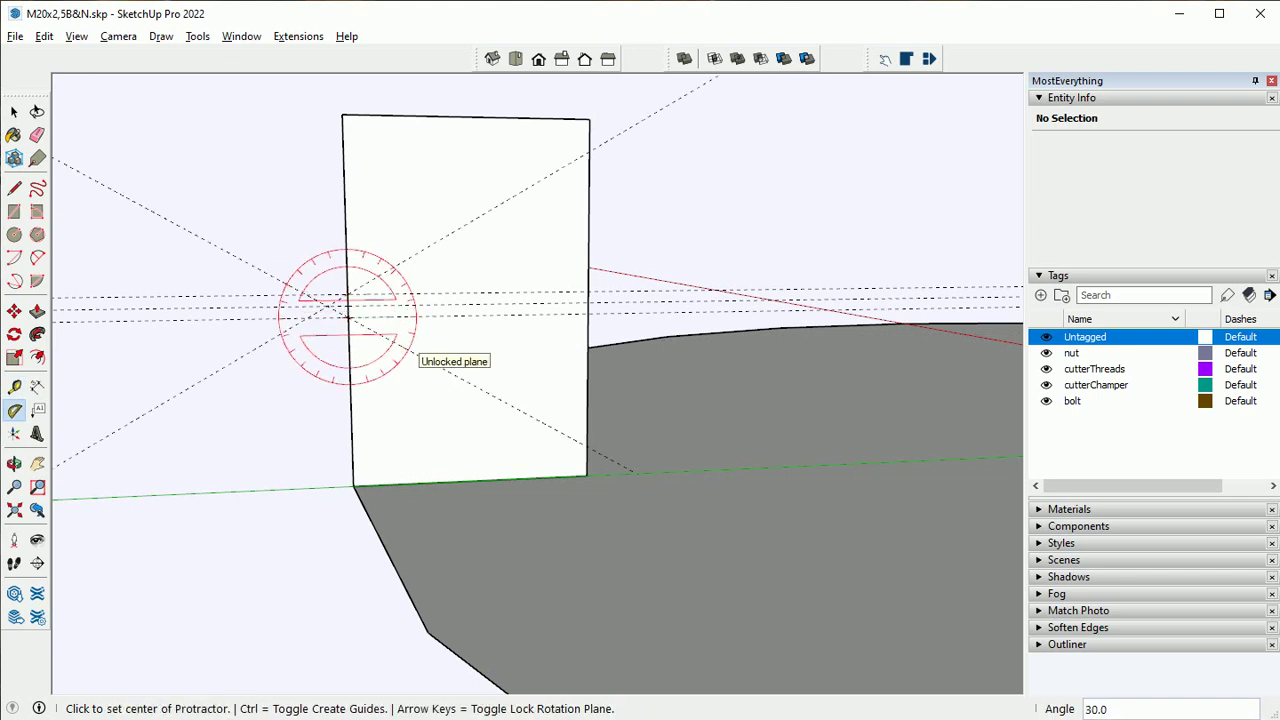
key(space)
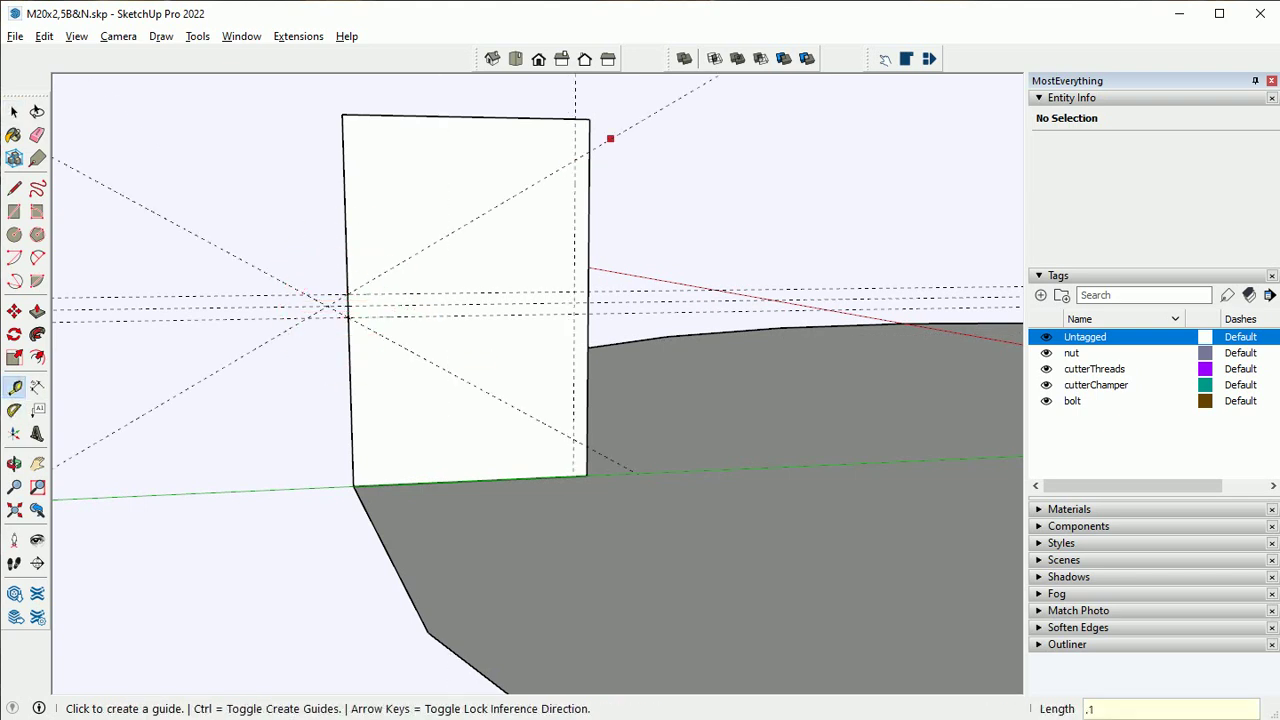
Draw the angled edge along the guides and erase the leftover triangles, leaving a pointed profile
click(573, 438)
key(space)
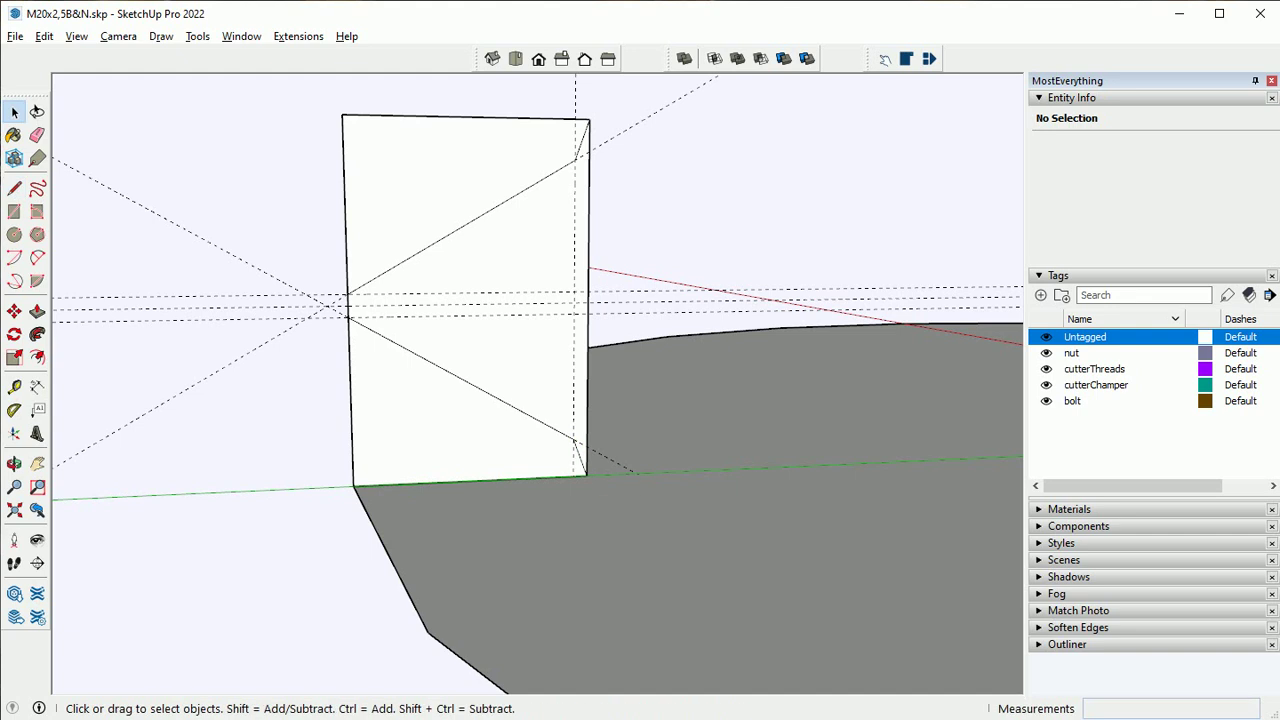
key(e)
click(466, 117)
click(470, 481)
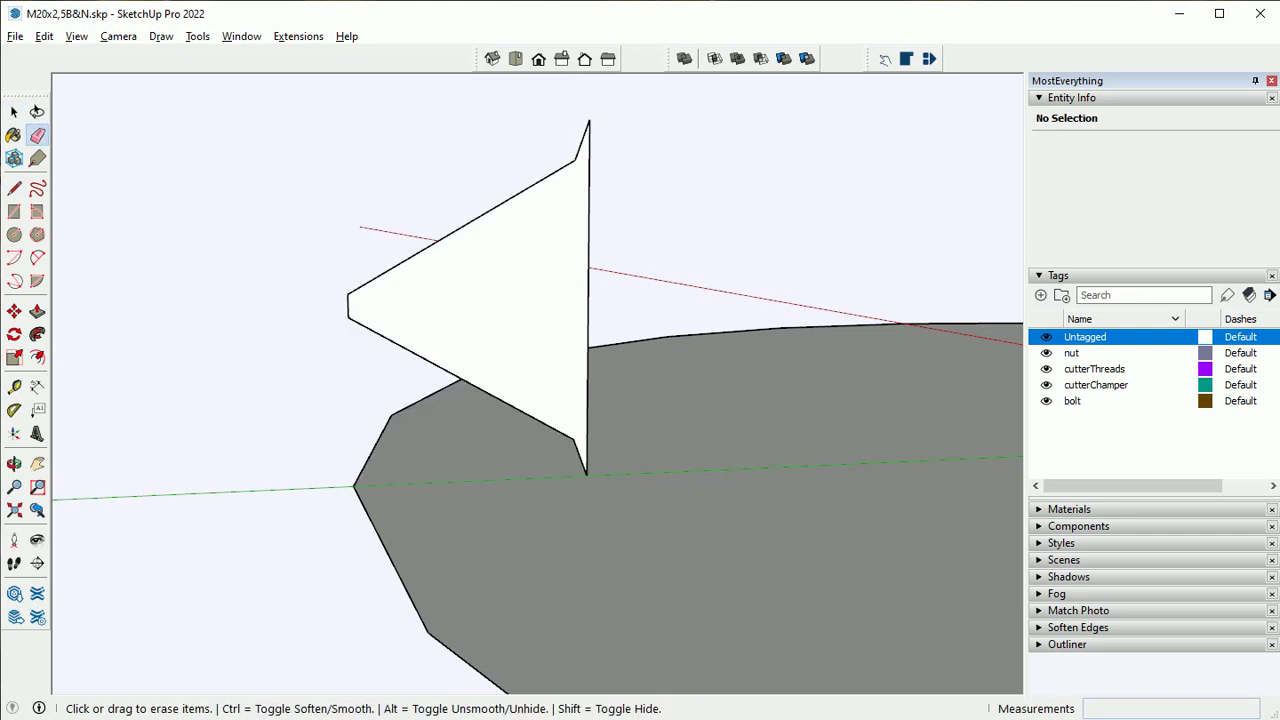
Group the disk and profile together and open the group for editing
key(space)
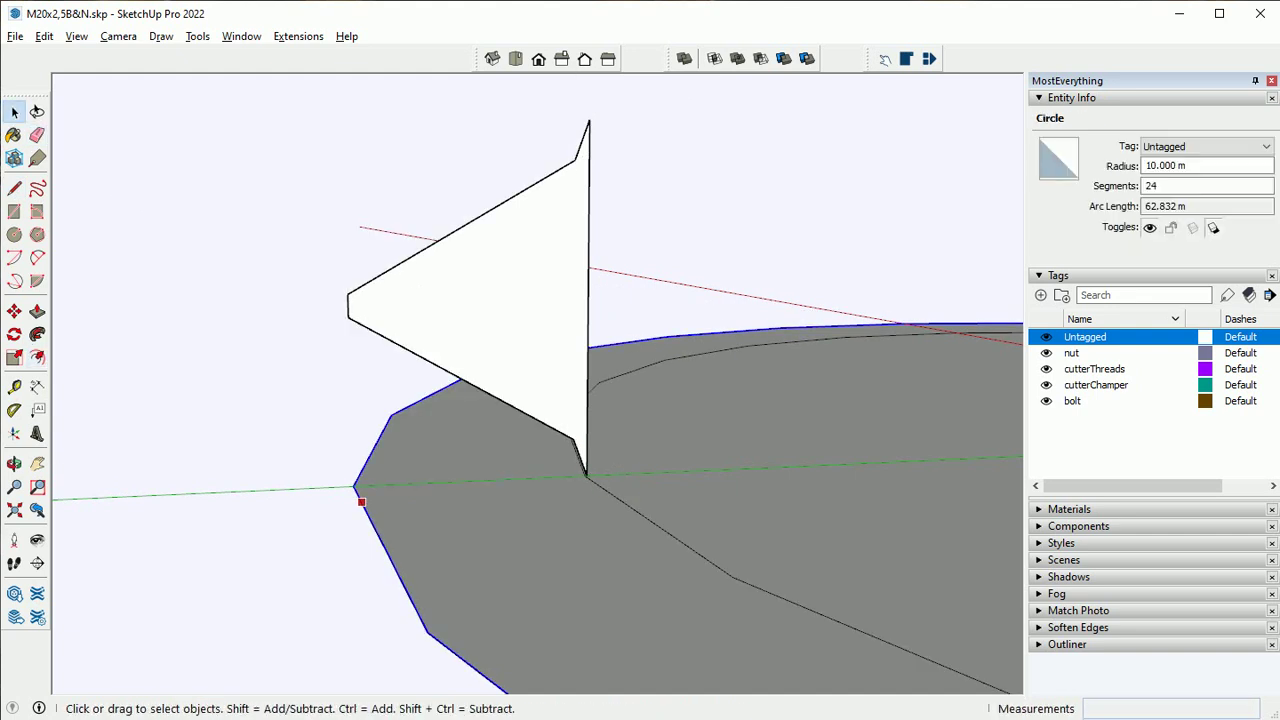
scroll(292, 487, down, 2)
right_click(663, 528)
click(640, 586)
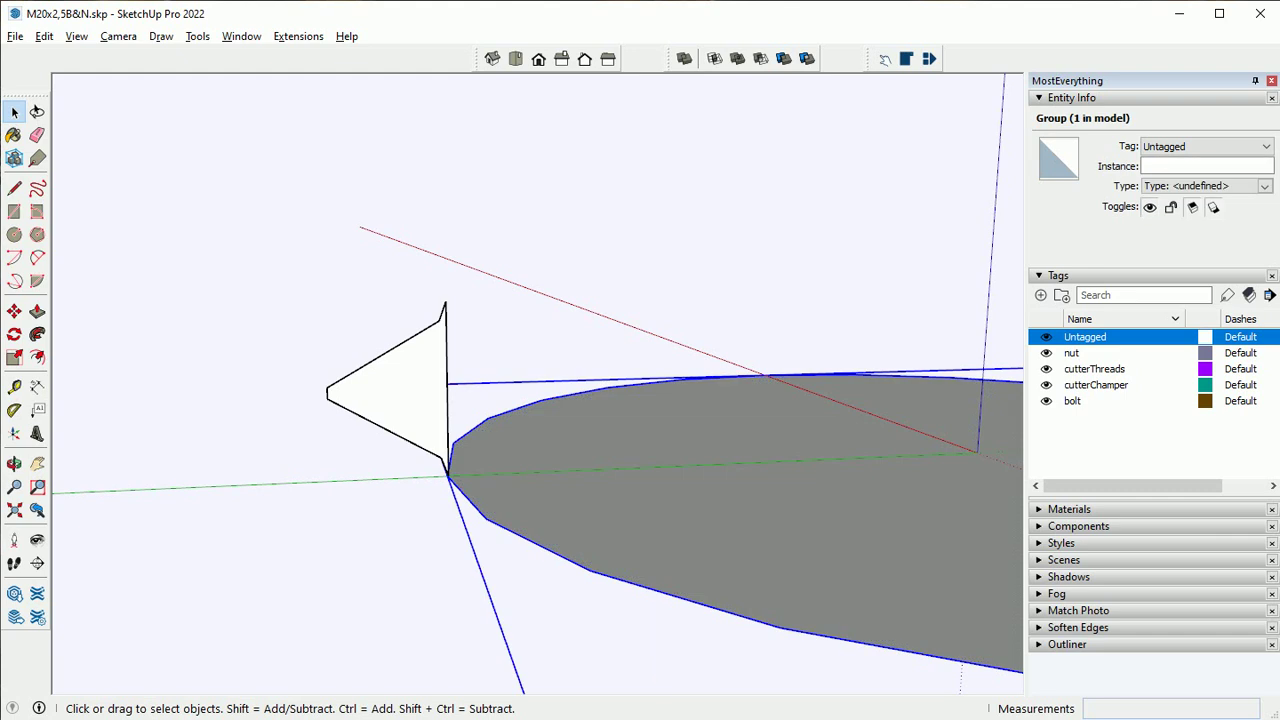
right_click(640, 586)
click(665, 680)
right_click(670, 595)
scroll(851, 514, down, 3)
scroll(777, 463, down, 2)
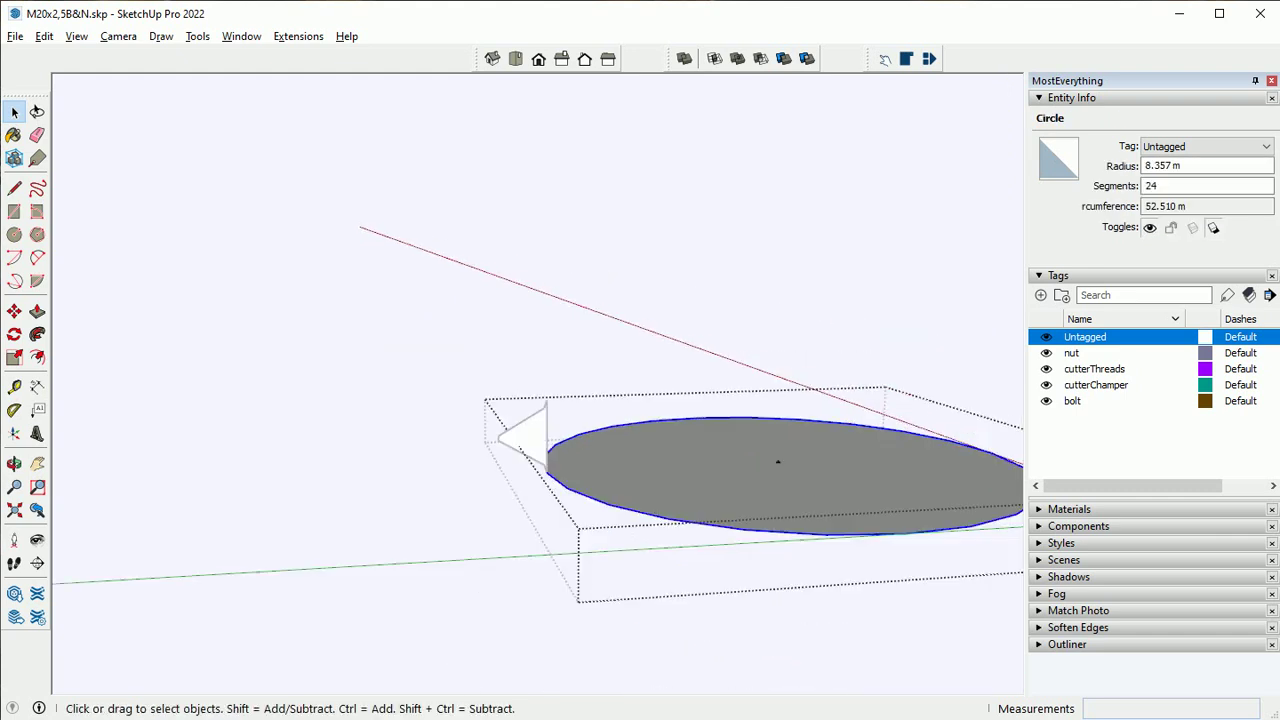
Select everything inside the group and reposition it
key(ctrl+a)
middle_drag(777, 449, 735, 432)
scroll(740, 438, down, 4)
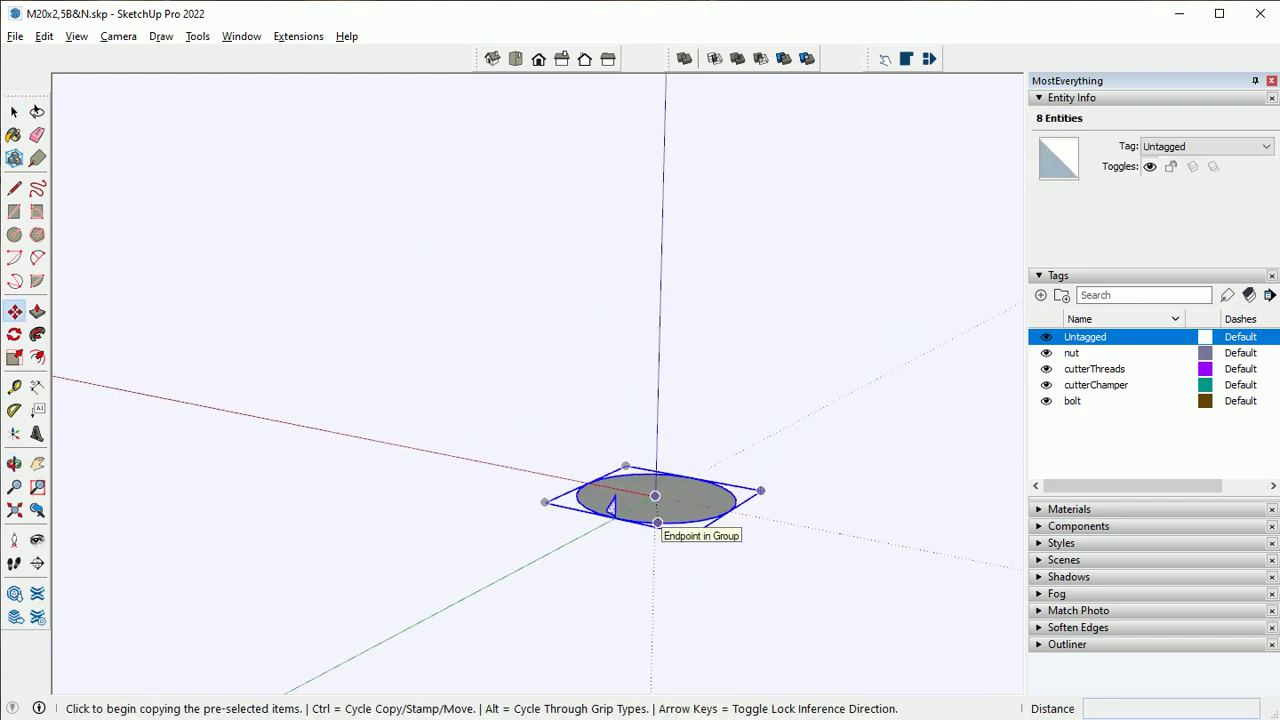
drag(656, 522, 214, 413)
middle_drag(214, 413, 600, 480)
scroll(600, 480, up, 5)
key(space)
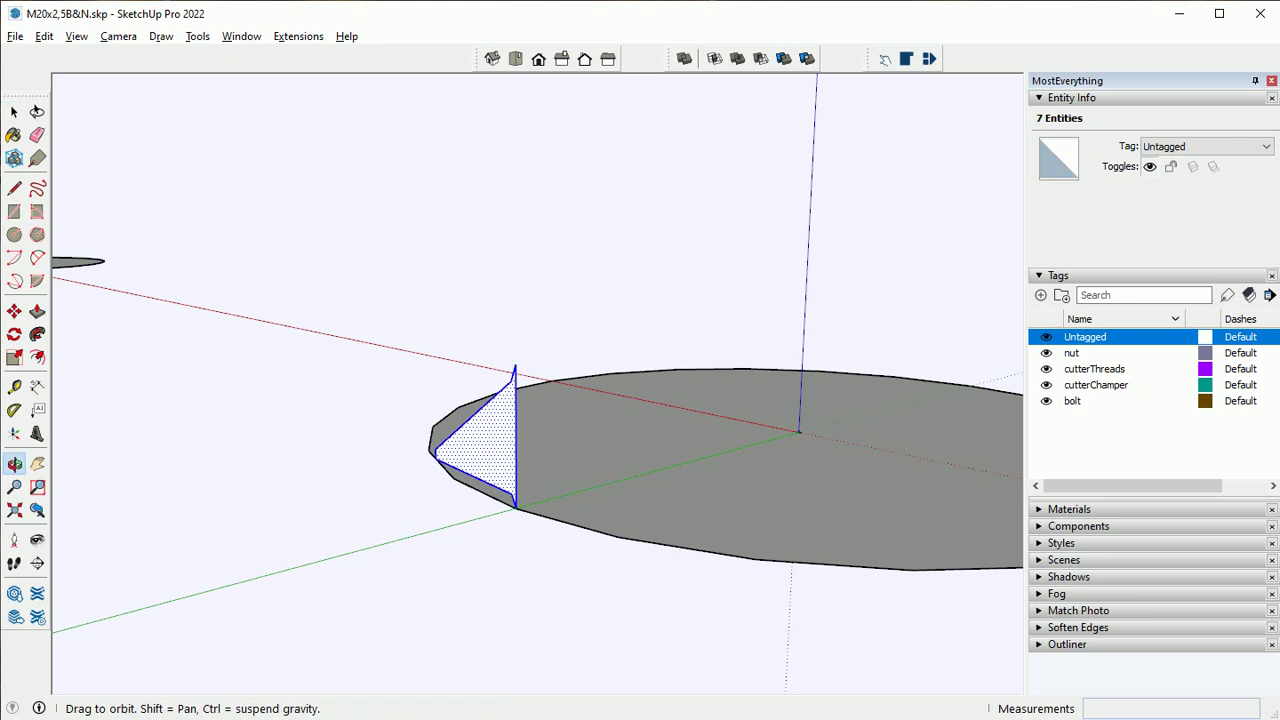
Rotate-copy the profile about the origin and start lifting the copy 0.1 m upward
middle_drag(540, 400, 560, 390)
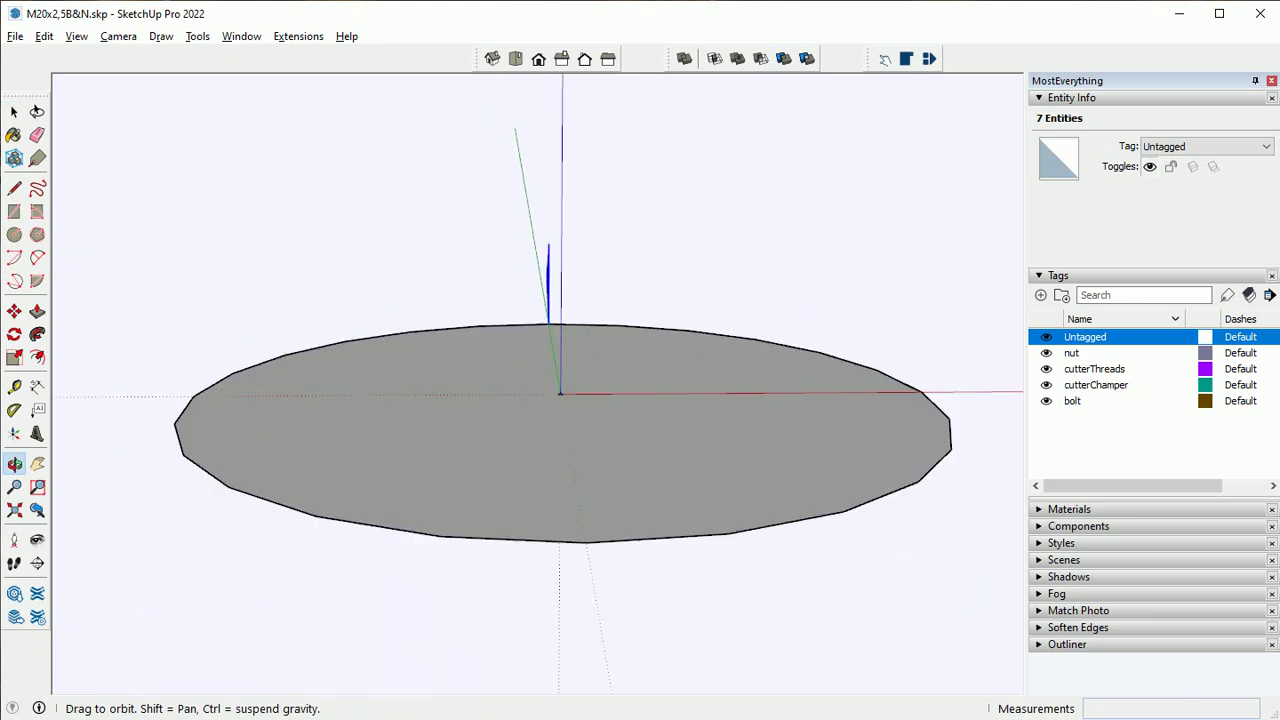
click(560, 393)
click(548, 324)
click(478, 326)
key(space)
scroll(480, 320, up, 6)
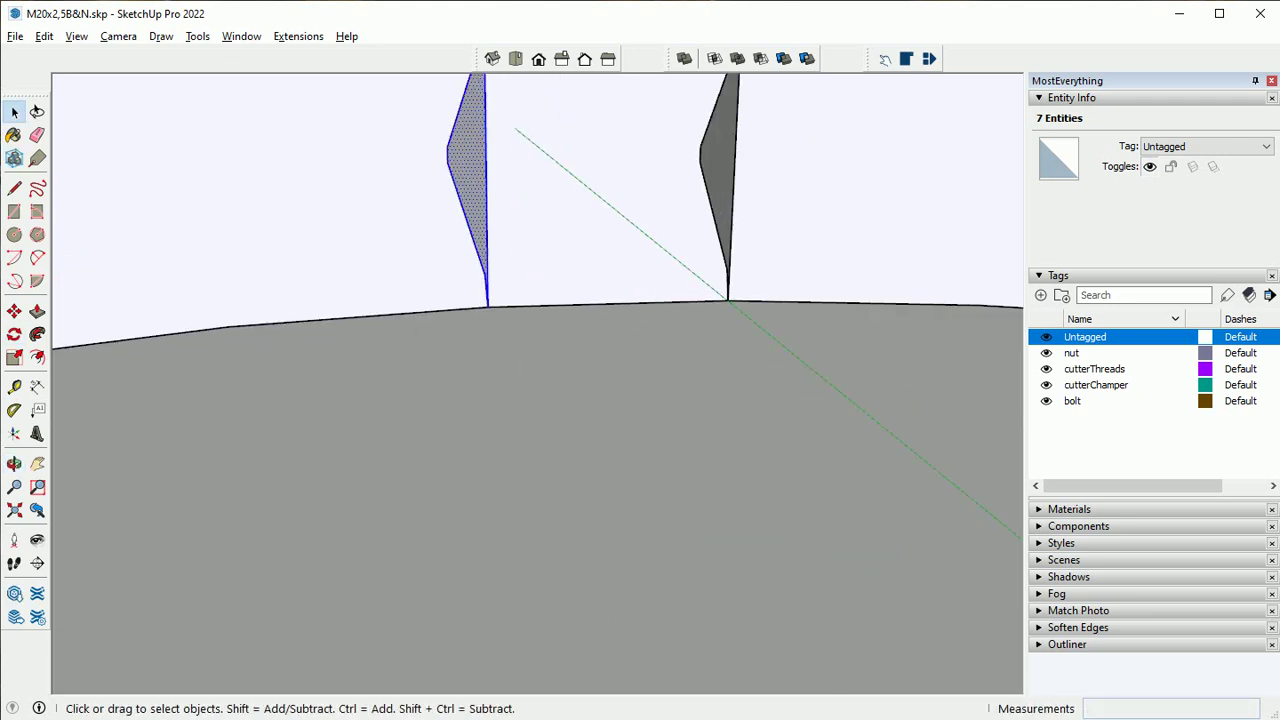
key(m)
click(486, 302)
text(.104)
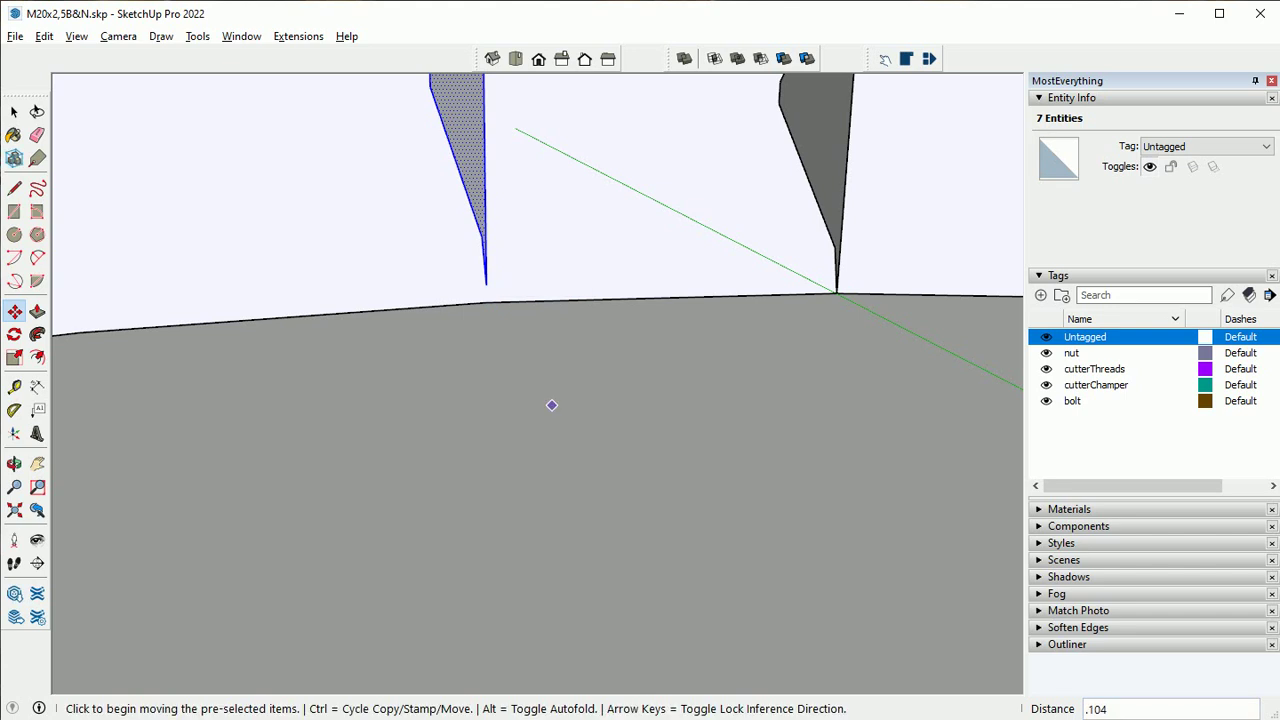
Draw edges connecting the corners of the two profiles to close the faces between them
middle_drag(552, 405, 590, 343)
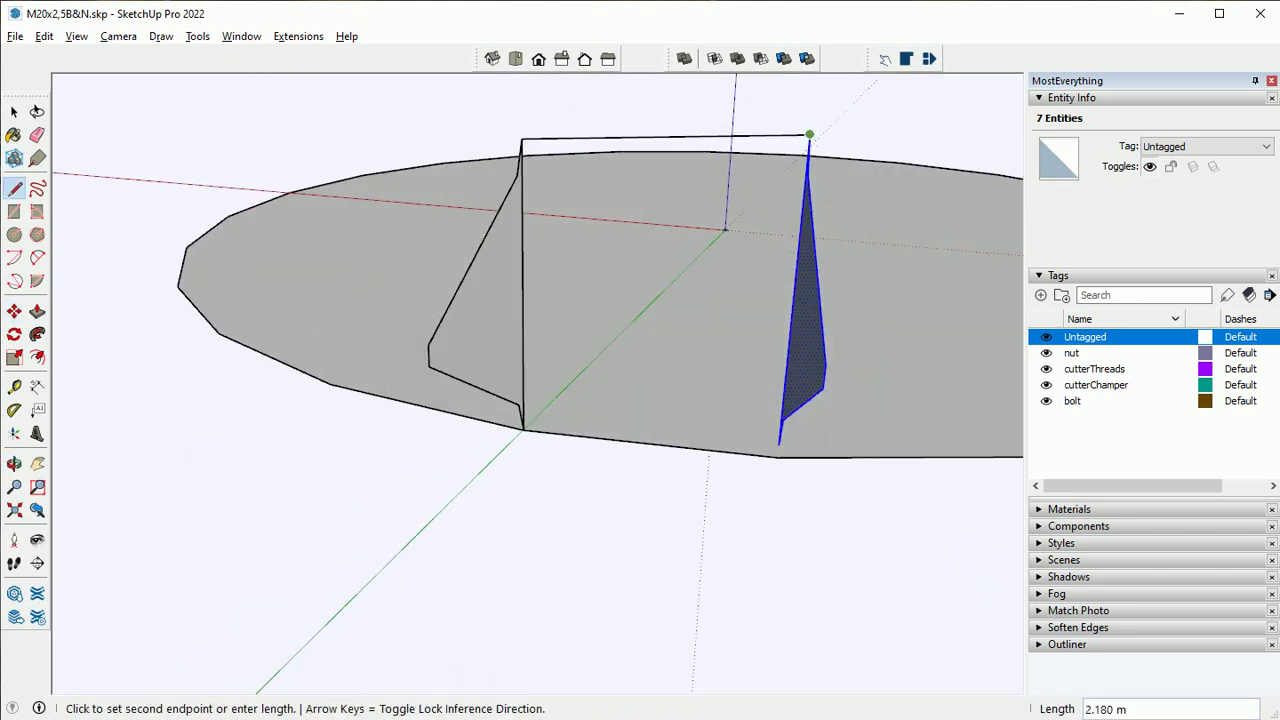
click(523, 429)
click(779, 445)
click(808, 137)
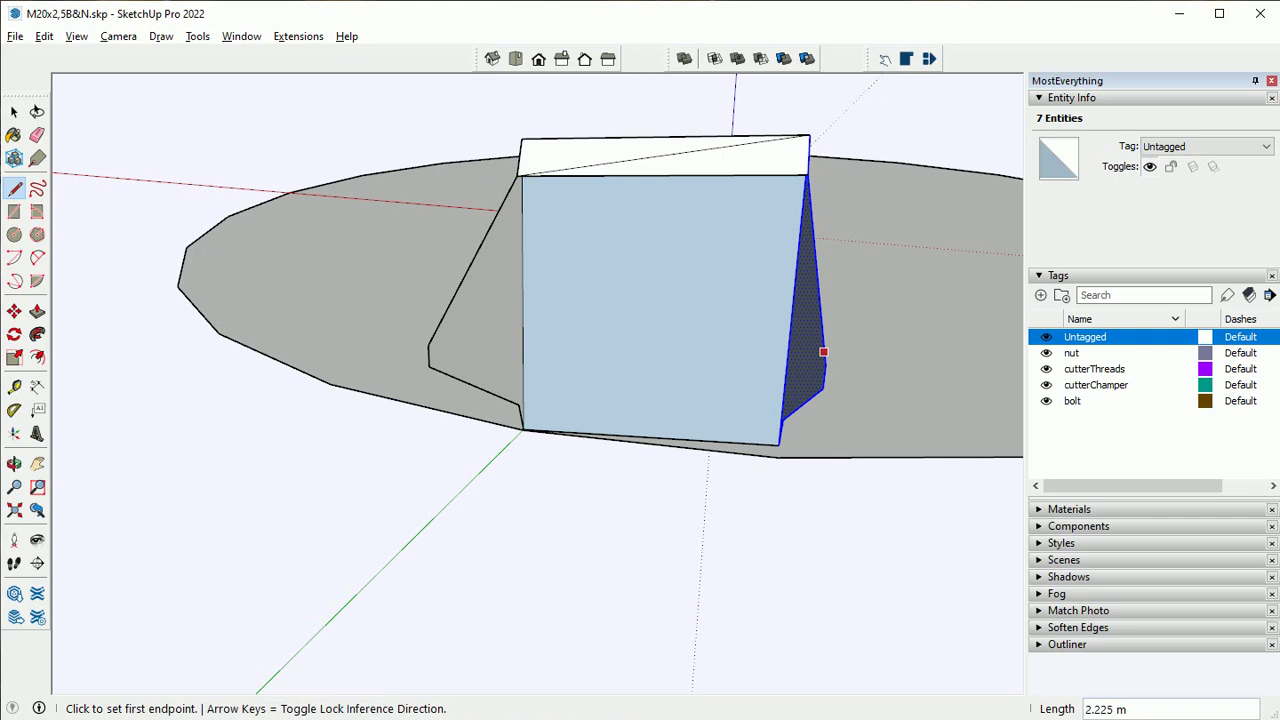
click(808, 176)
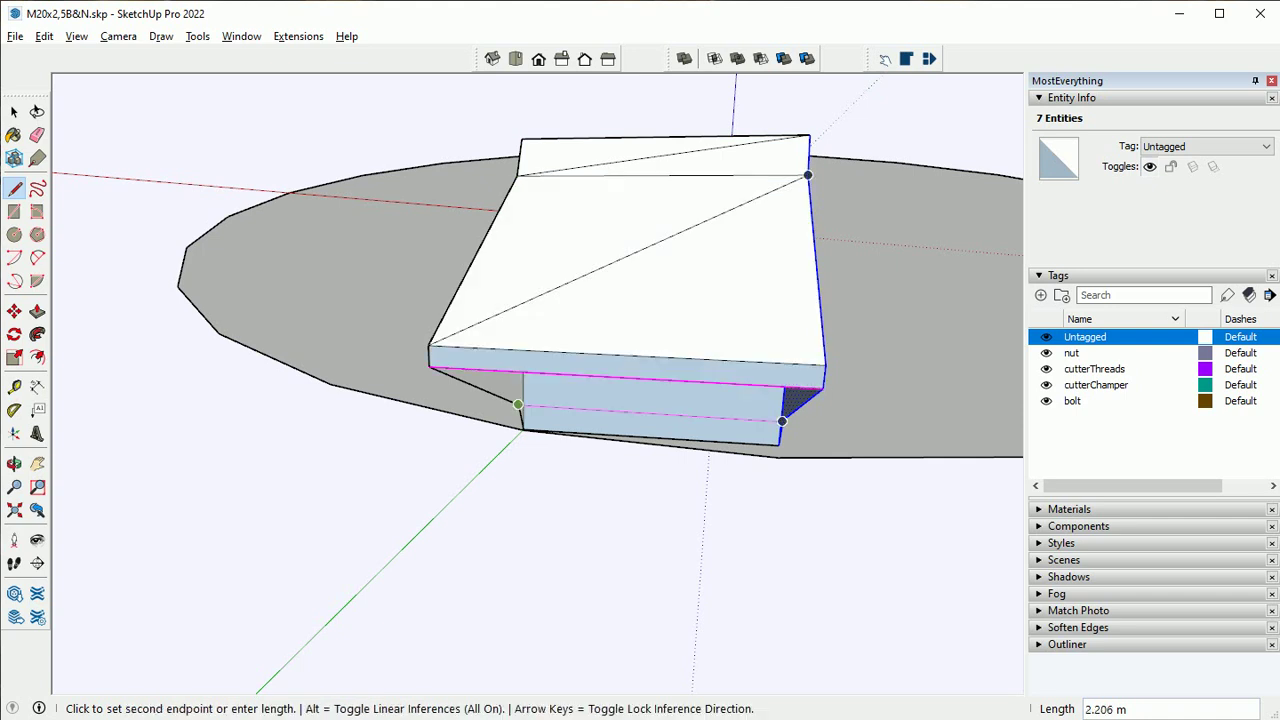
click(782, 420)
mouse_move(705, 380)
middle_down()
mouse_move(660, 420)
mouse_move(503, 327)
middle_up()
key(space)
Reverse the inward-facing faces and select the whole closed segment
click(640, 320)
ctrl+click(668, 447)
right_click(668, 448)
right_click(503, 327)
click(565, 500)
middle_drag(565, 500, 575, 445)
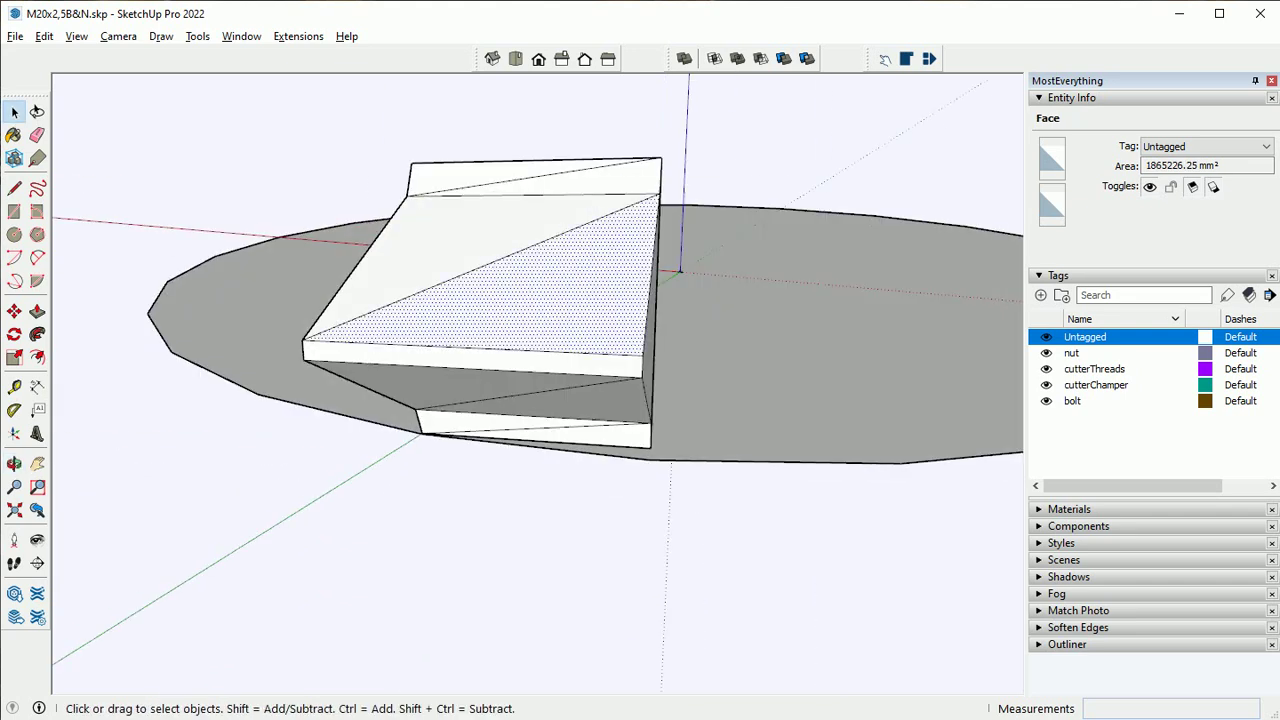
triple_click(575, 445)
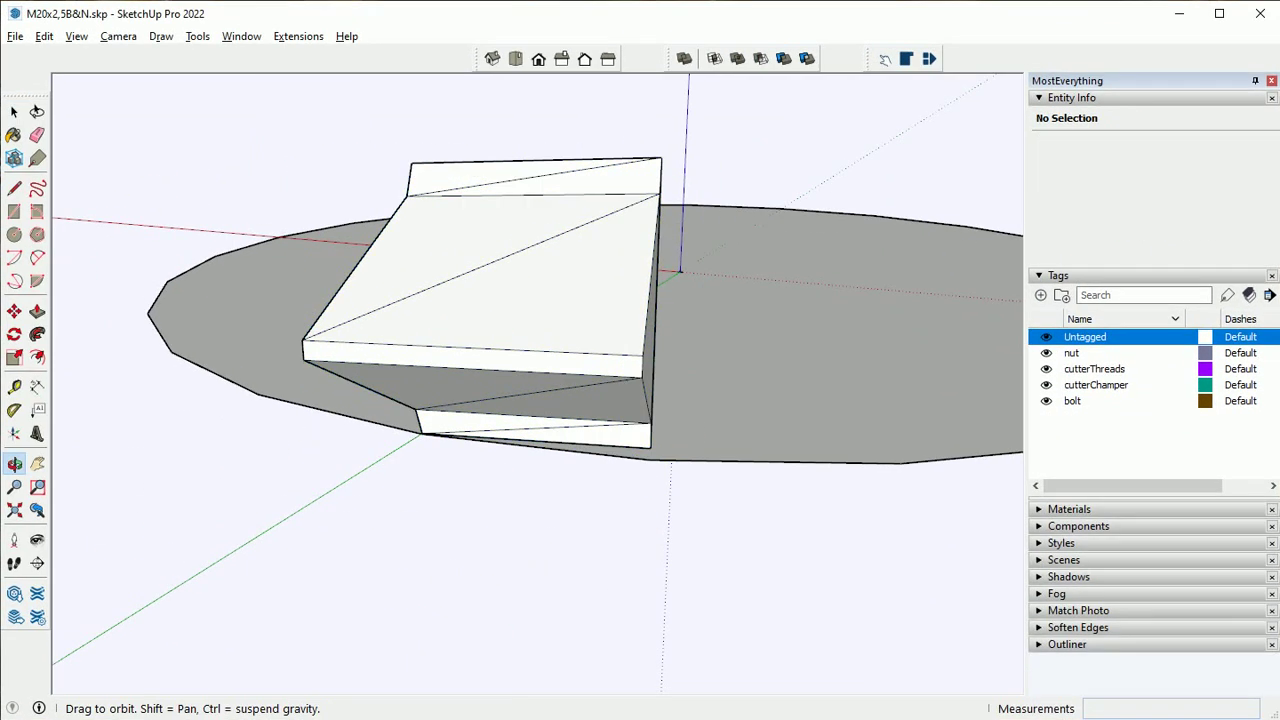
Rotate-copy the solid segment about the disk centre and merge the pair with Outer Shell
mouse_move(540, 400)
middle_down()
mouse_move(600, 380)
mouse_move(500, 400)
middle_up()
scroll(600, 400, down, 5)
scroll(530, 400, up, 5)
key(space)
click(475, 297)
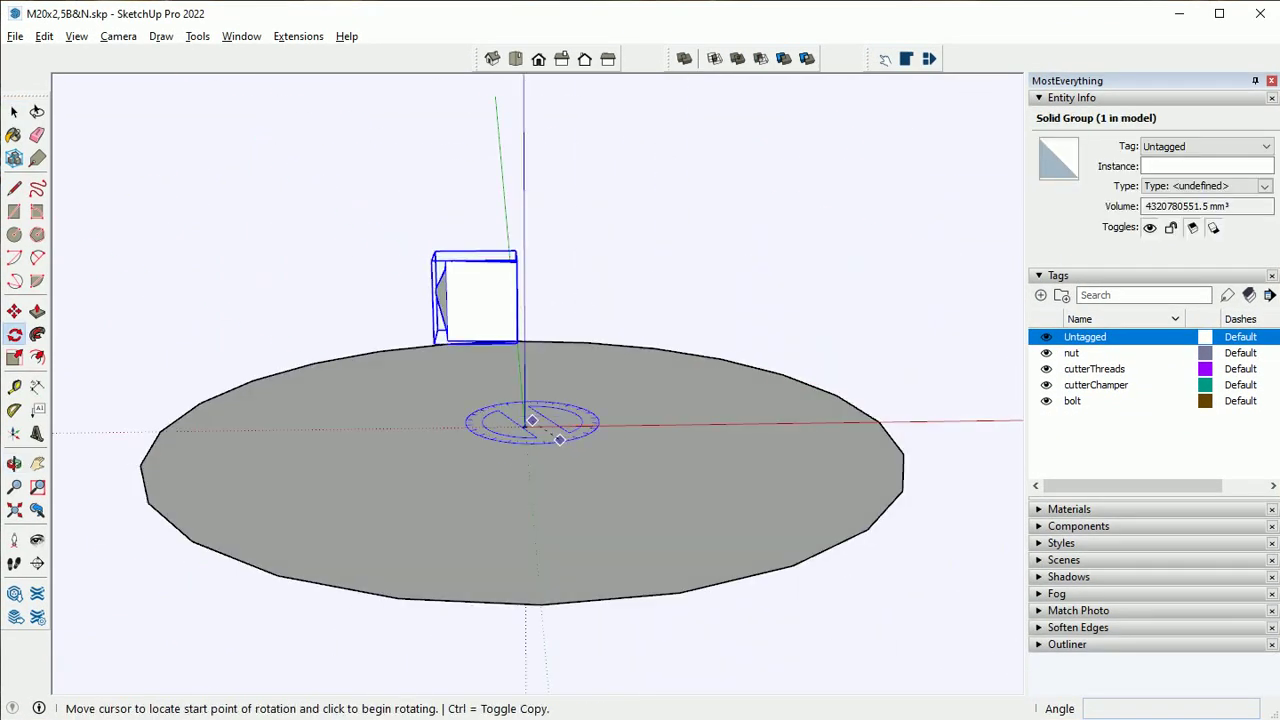
click(517, 342)
click(470, 300)
key(space)
scroll(480, 260, up, 5)
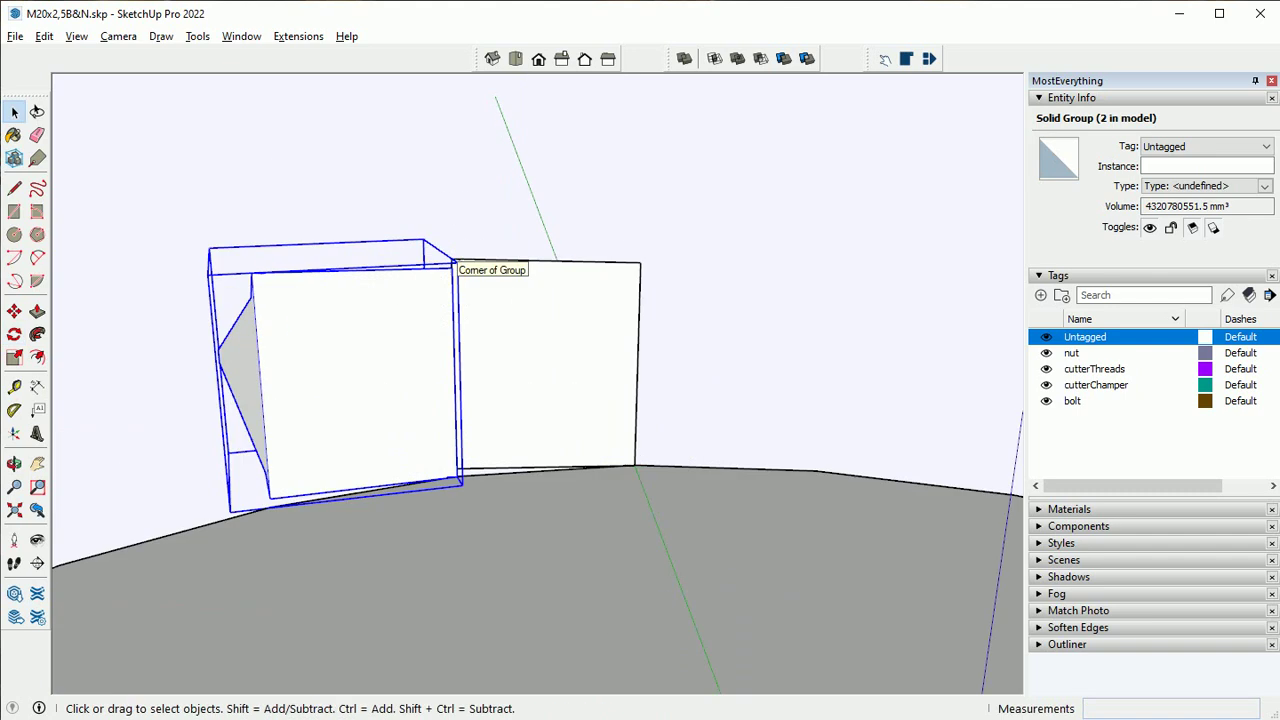
key(m)
scroll(480, 240, up, 2)
scroll(486, 256, down, 5)
click(684, 58)
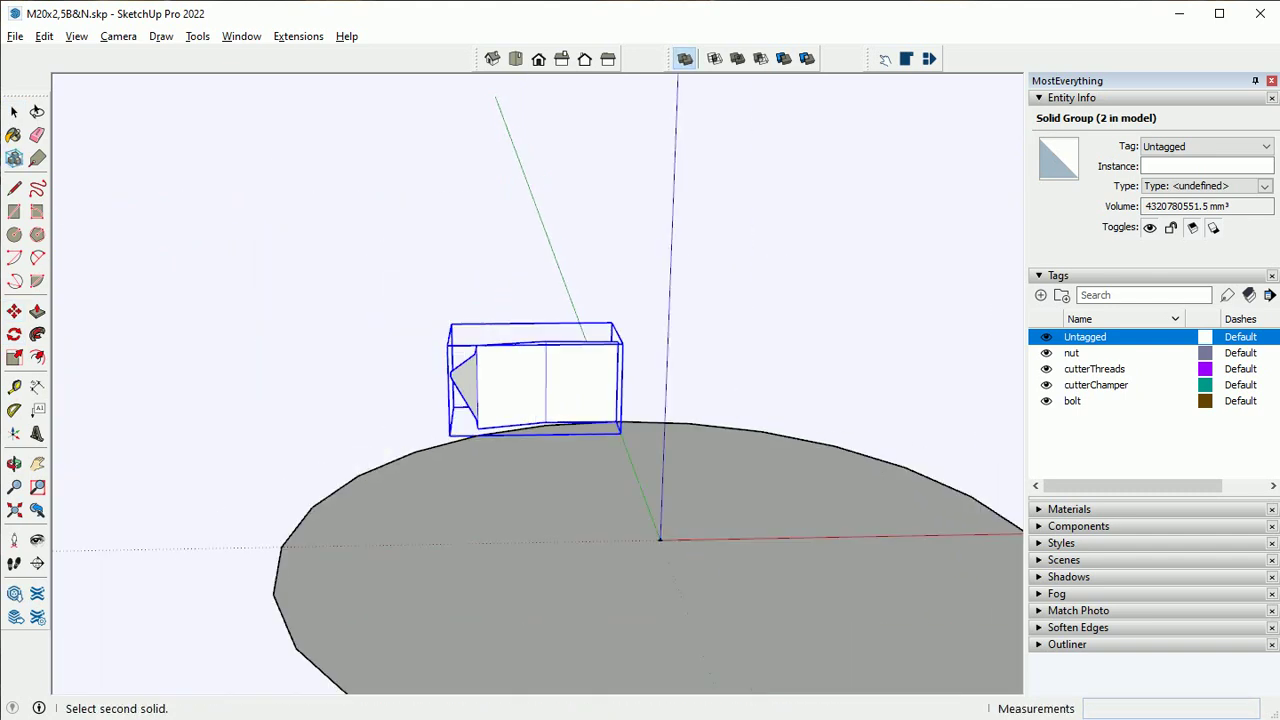
Add another rotated copy, move it into place, and merge it into OuterShell
click(617, 428)
click(340, 420)
key(space)
scroll(480, 360, up, 5)
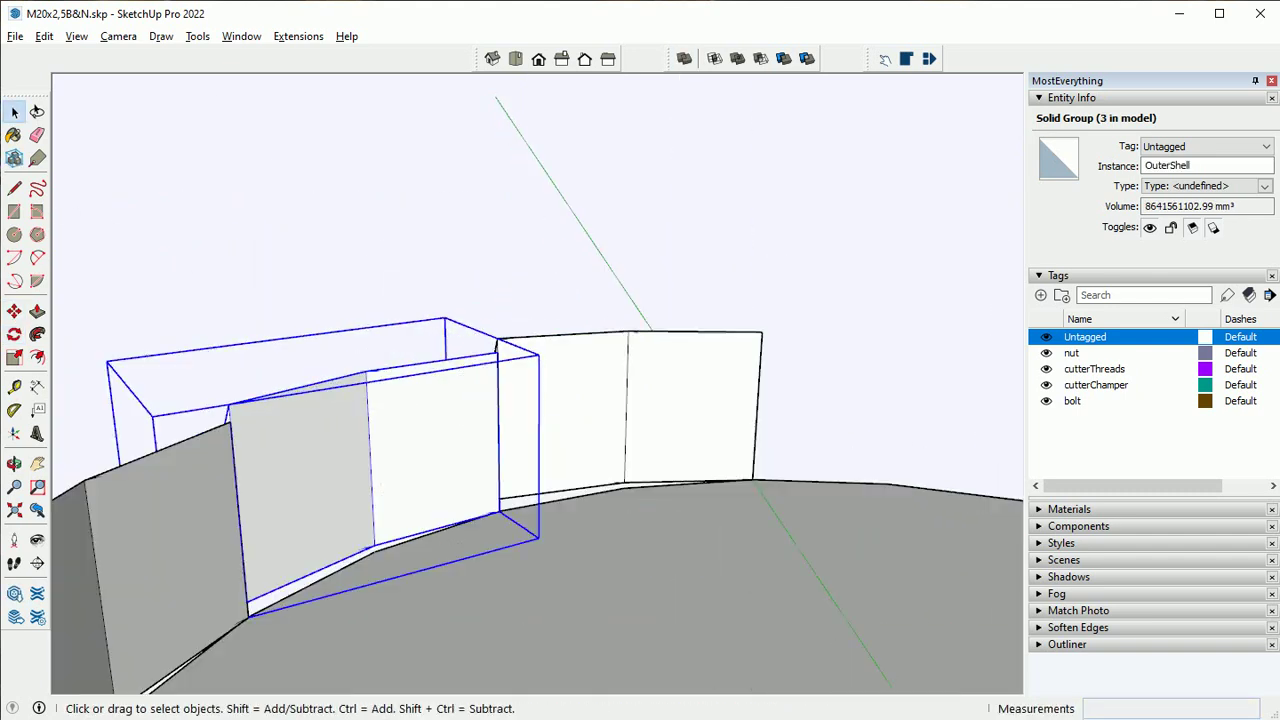
key(m)
scroll(507, 352, down, 3)
key(space)
scroll(480, 350, up, 5)
key(m)
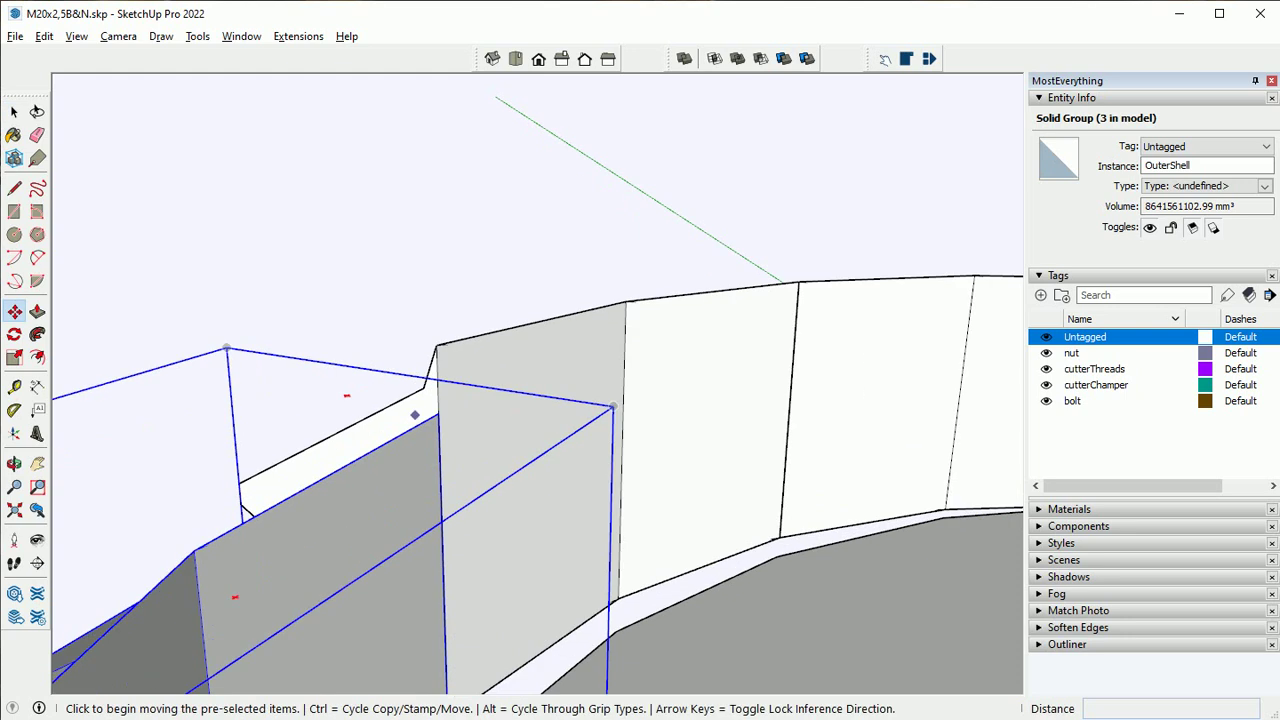
click(436, 345)
scroll(436, 345, down, 5)
click(684, 58)
scroll(528, 368, up, 2)
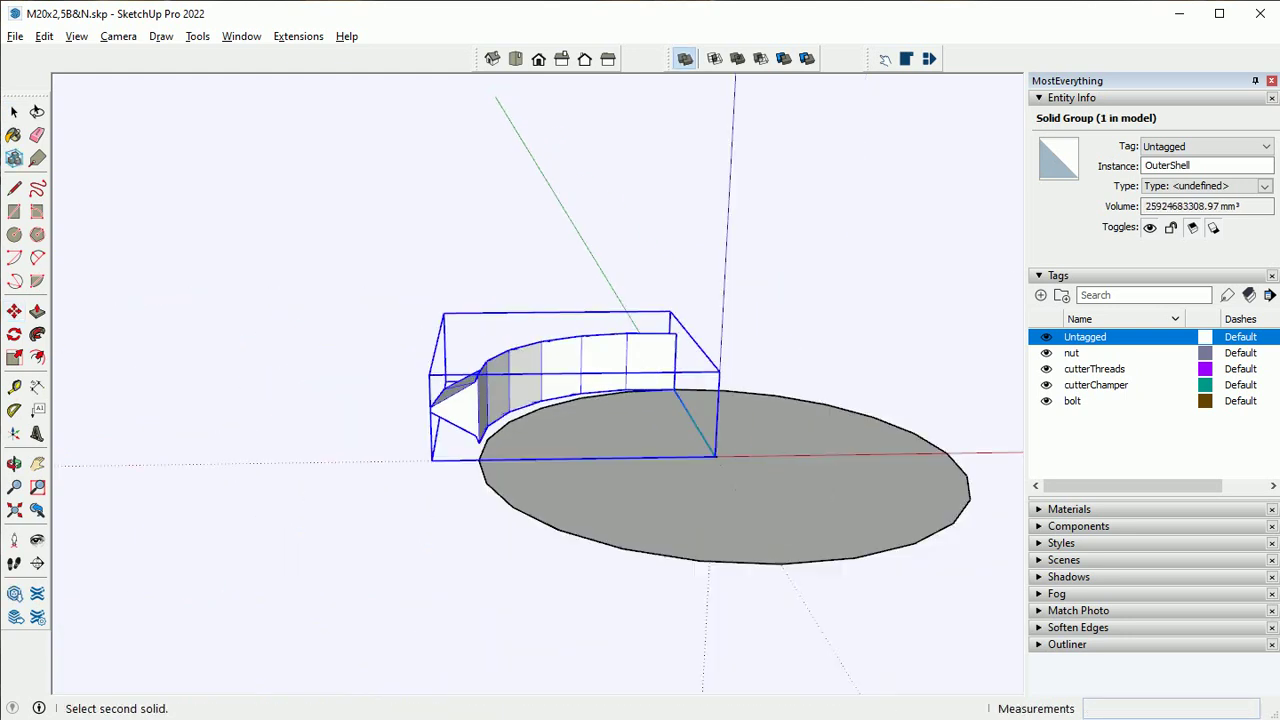
click(673, 389)
Array three rotated copies (x3) of the OuterShell segment around the centre
click(430, 385)
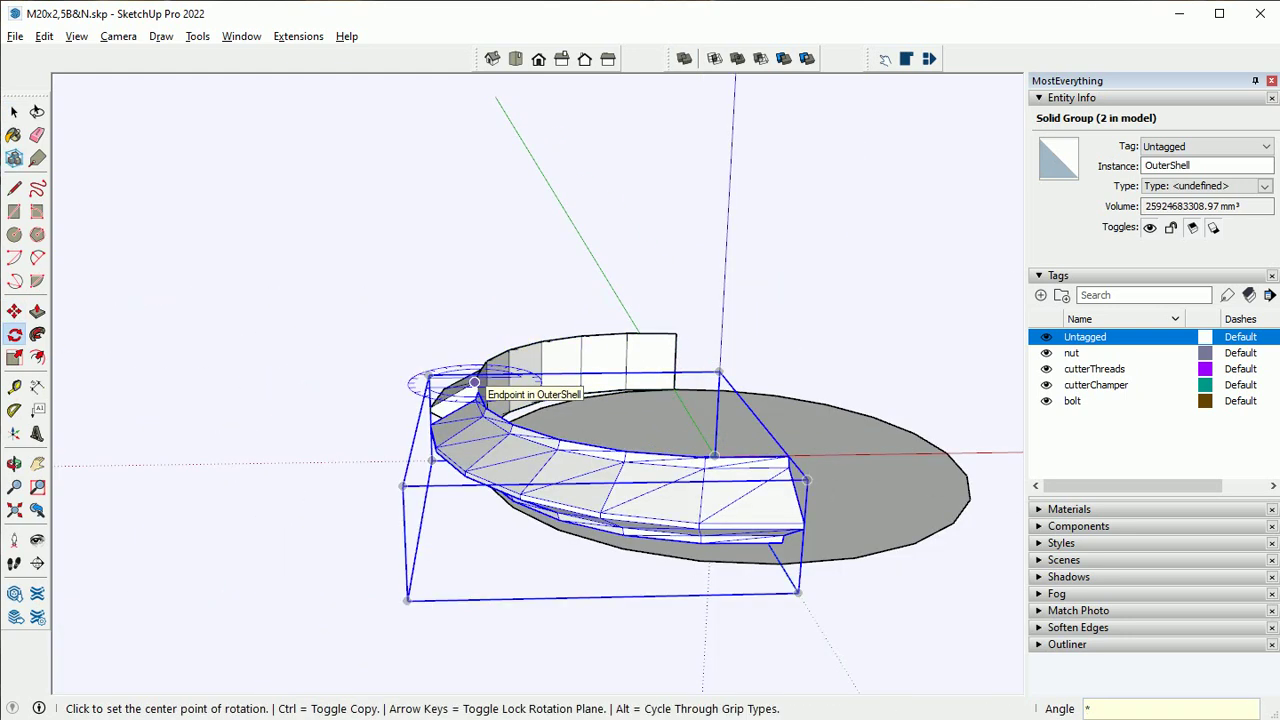
text(x3)
key(Return)
middle_drag(430, 385, 800, 172)
scroll(540, 400, up, 5)
Reposition a selected ring piece around the axis
key(m)
click(540, 400)
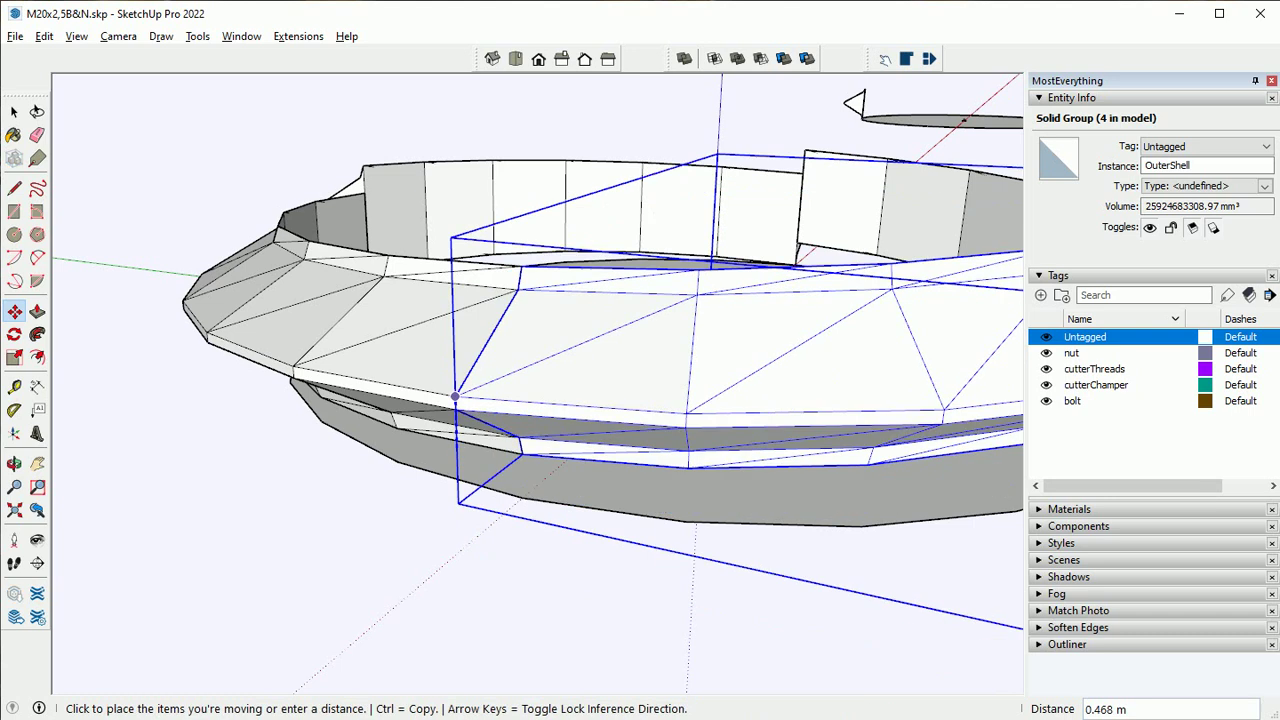
middle_drag(540, 400, 600, 380)
key(space)
key(m)
scroll(600, 375, down, 3)
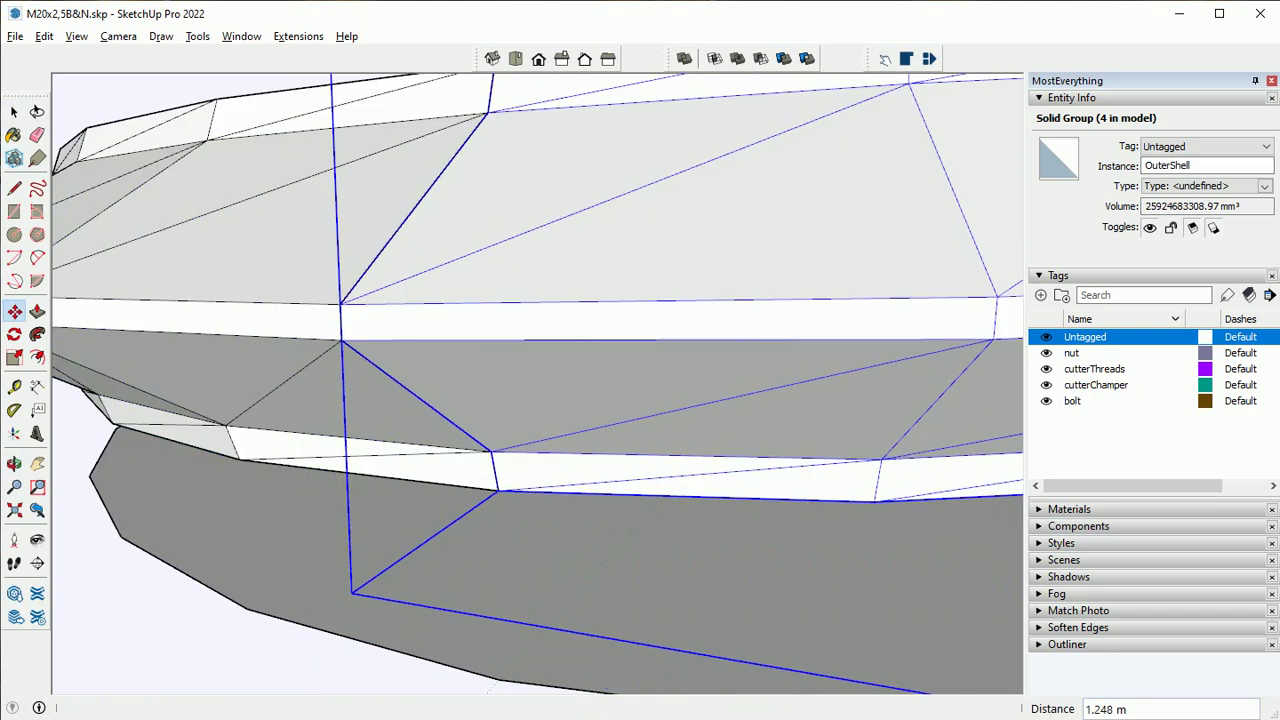
scroll(600, 375, down, 3)
Move a ring segment into place and combine it with Outer Shell
key(space)
key(m)
scroll(540, 380, up, 5)
click(657, 357)
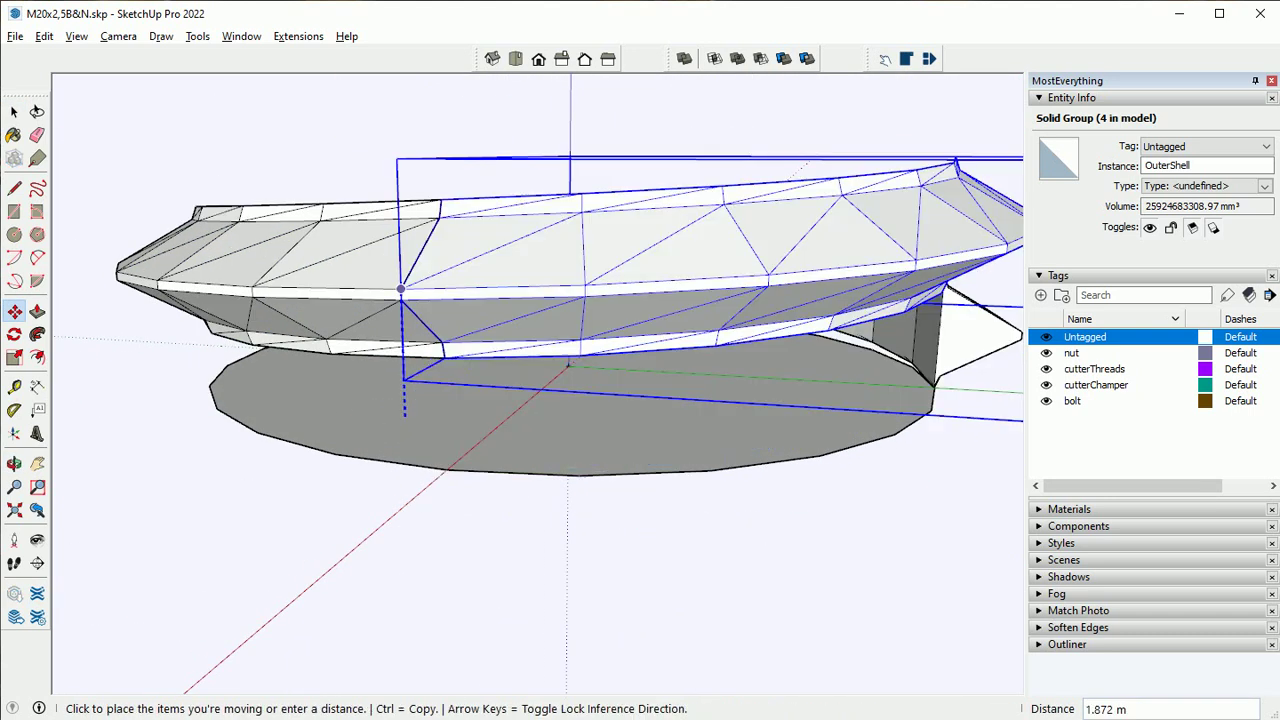
scroll(400, 289, down, 5)
middle_drag(400, 289, 500, 400)
click(684, 58)
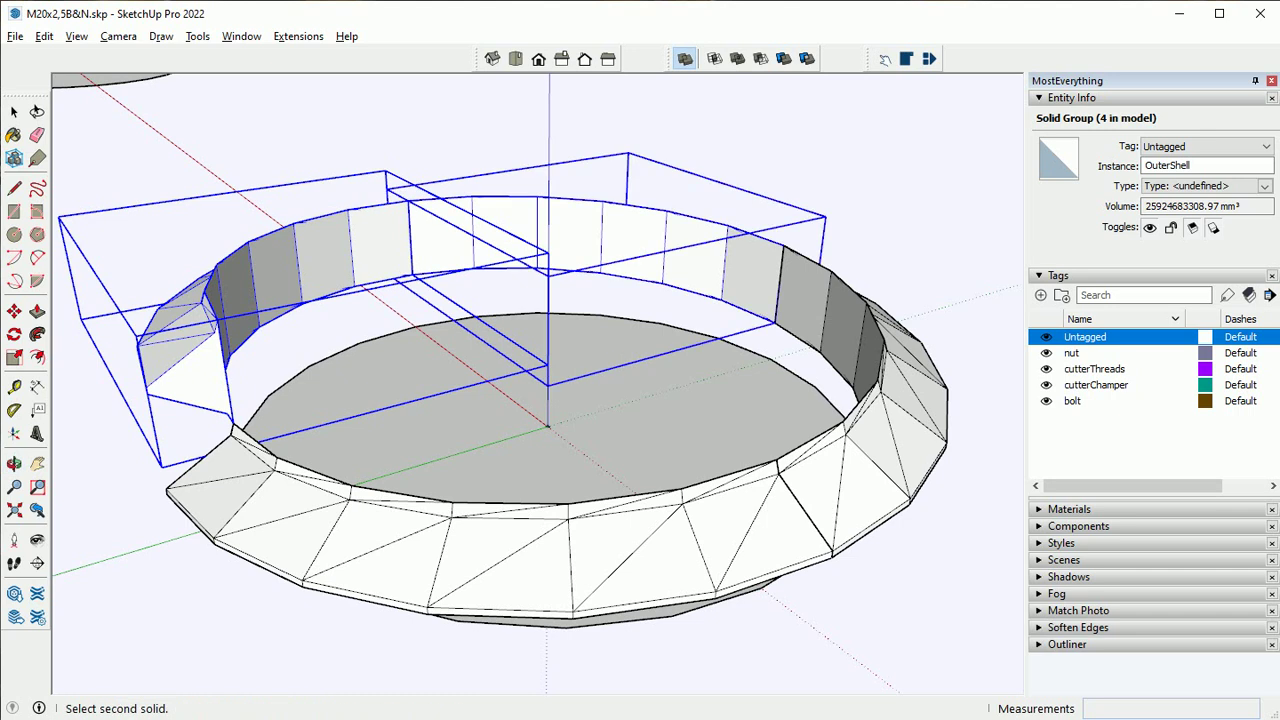
scroll(540, 400, up, 2)
Copy the ring upward along the blue axis to stack the thread rings
key(o)
drag(540, 400, 620, 330)
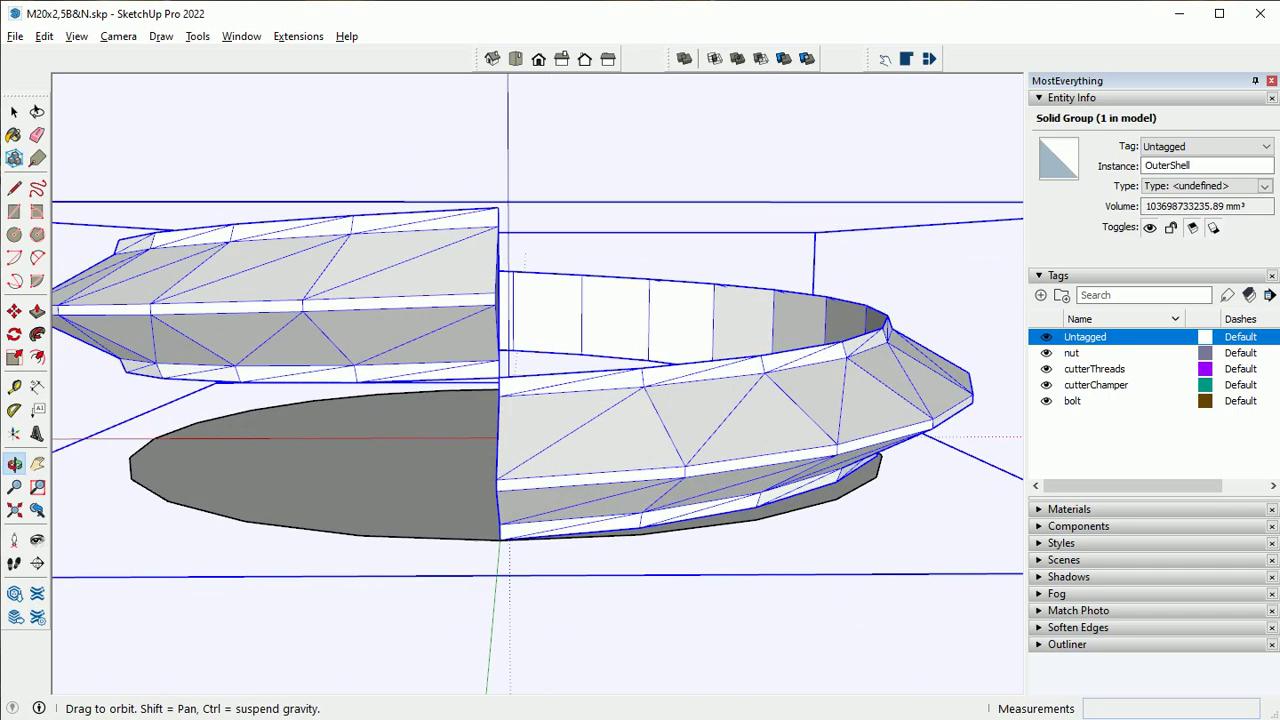
click(495, 480)
text(*1)
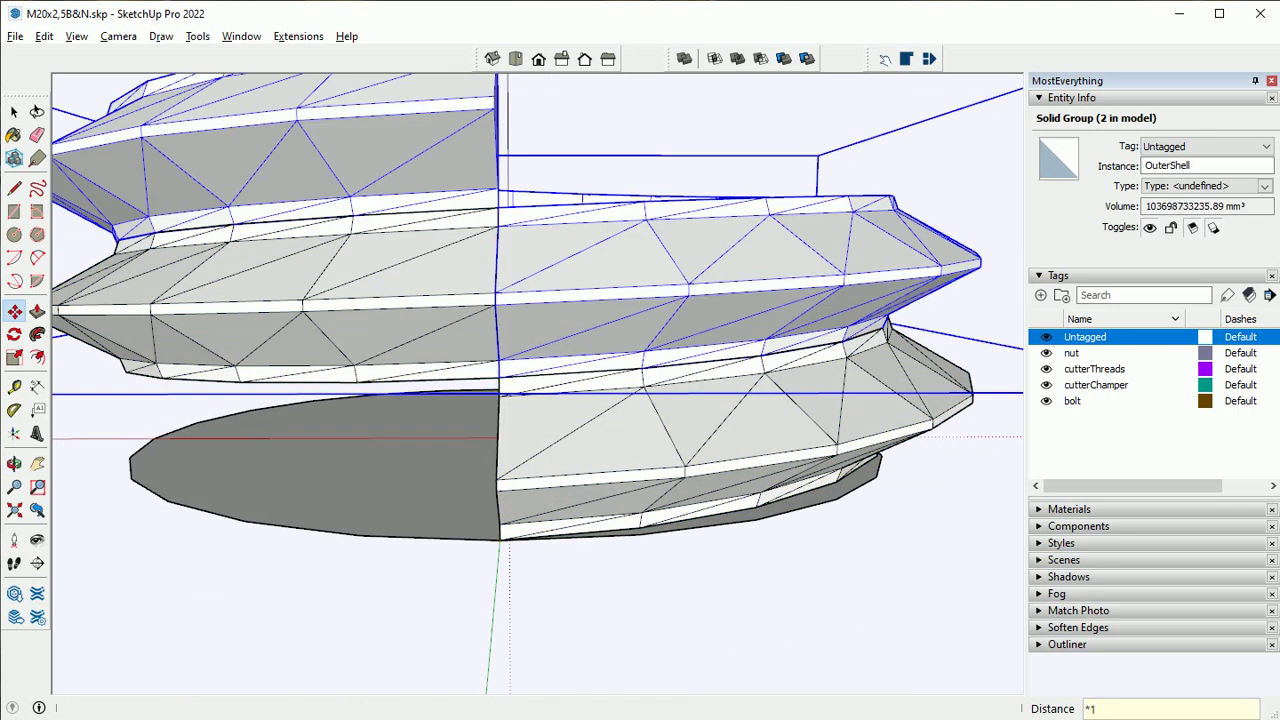
key(Return)
key(shift+z)
key(space)
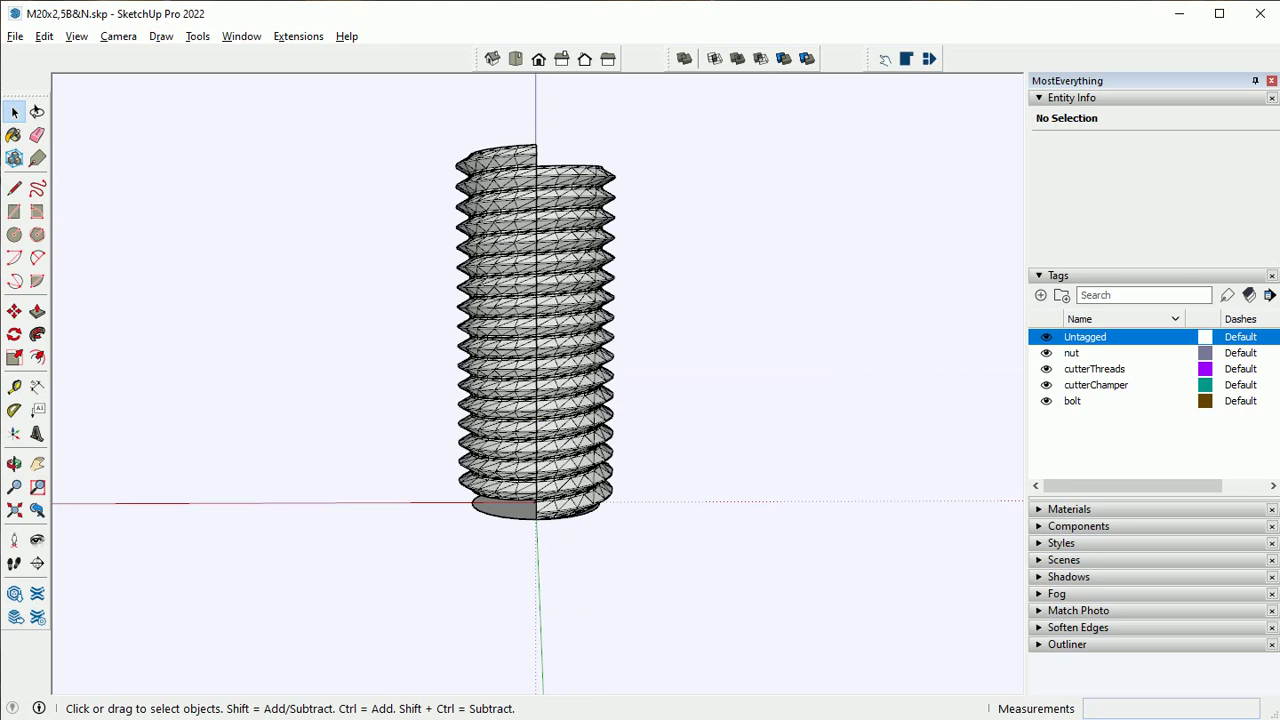
Select all 18 thread solid groups to merge them with Outer Shell
double_click(505, 508)
key(f)
key(space)
key(Escape)
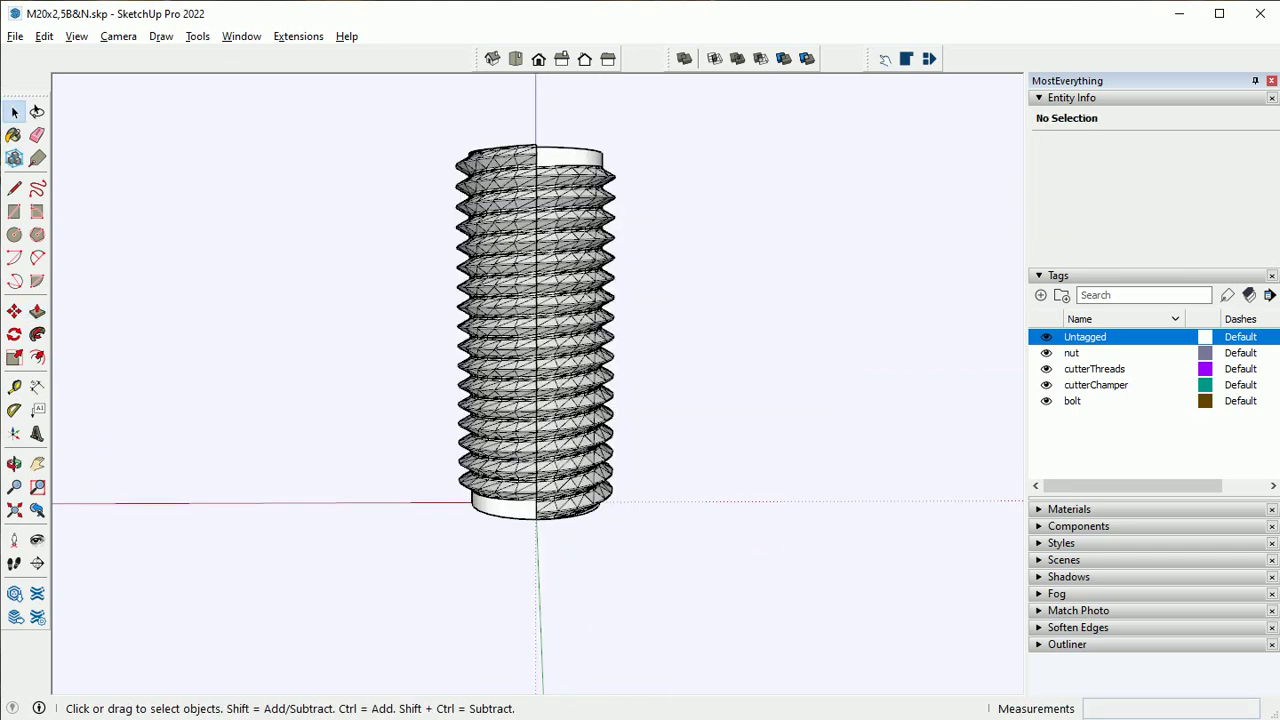
key(ctrl+a)
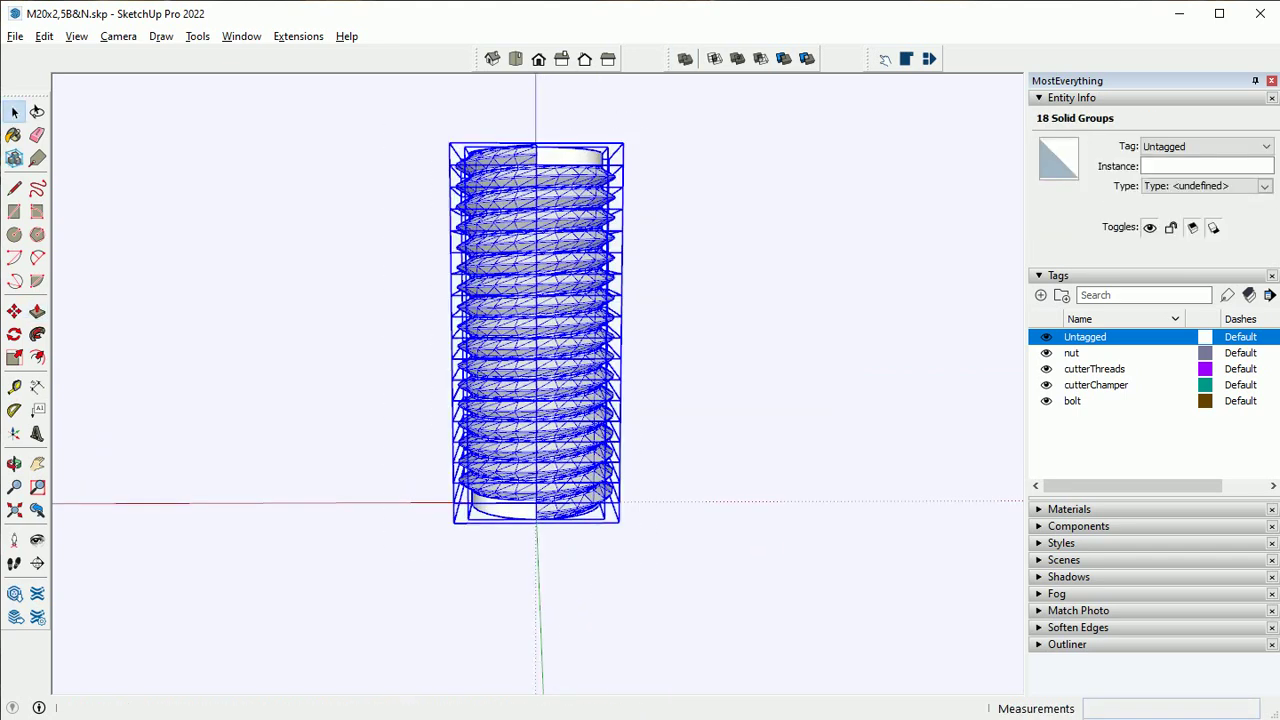
middle_drag(536, 330, 560, 430)
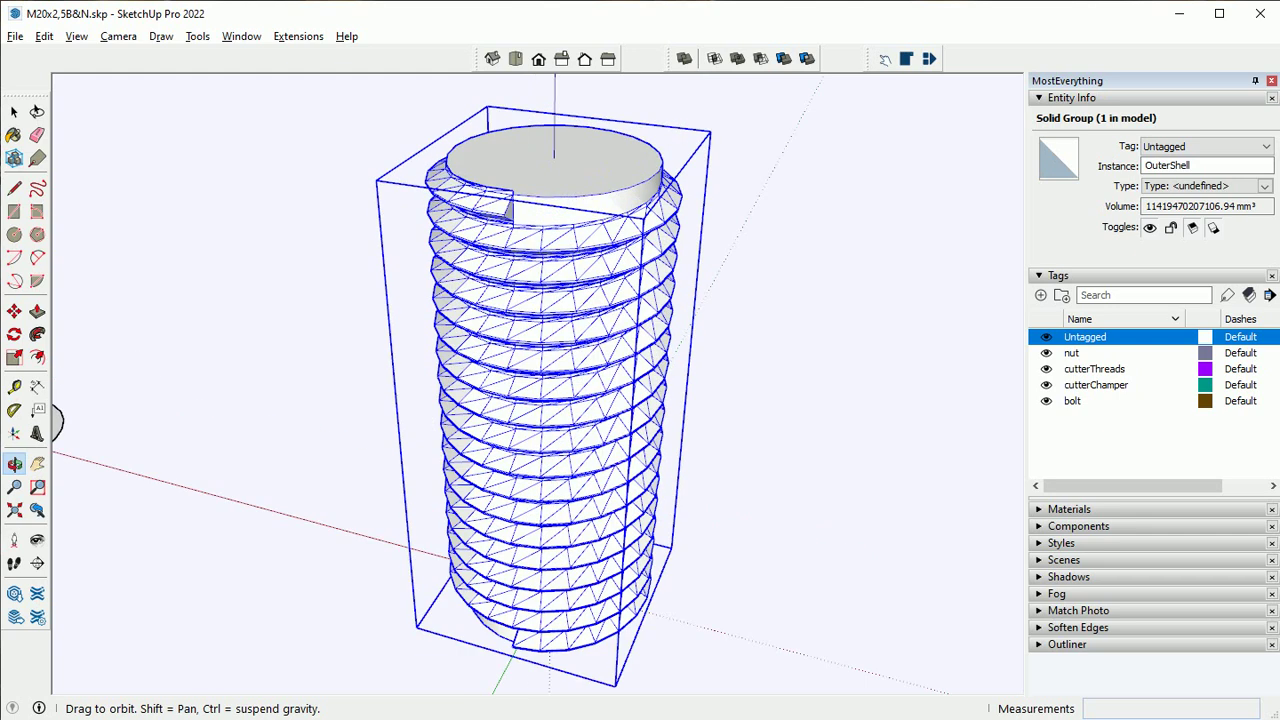
key(Escape)
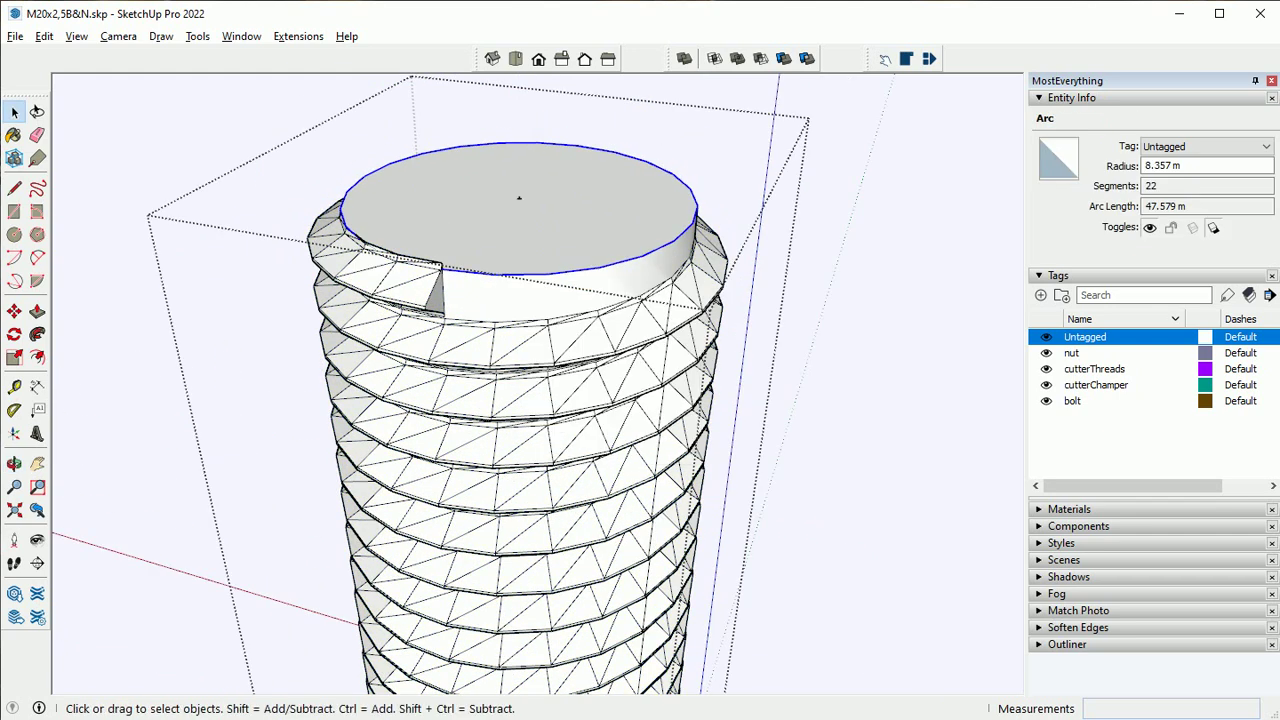
Draw a 15 m circle centred on the top of the shank
key(c)
click(528, 197)
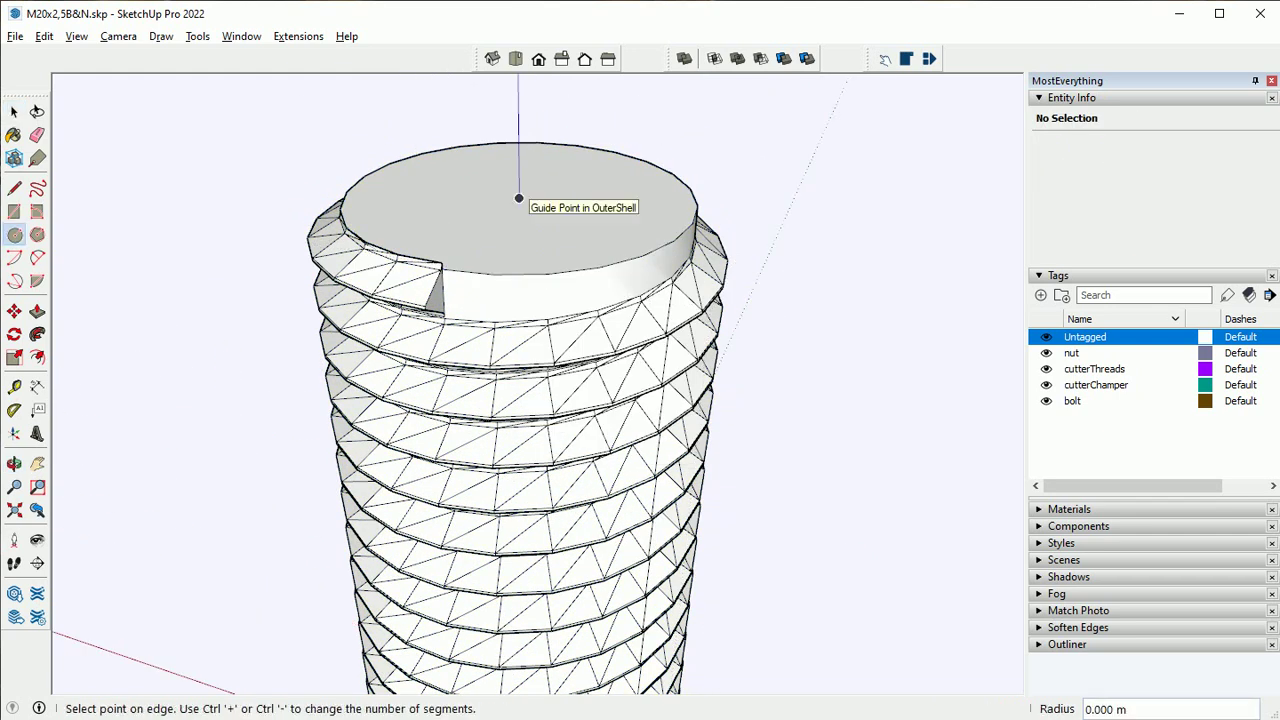
key(space)
key(c)
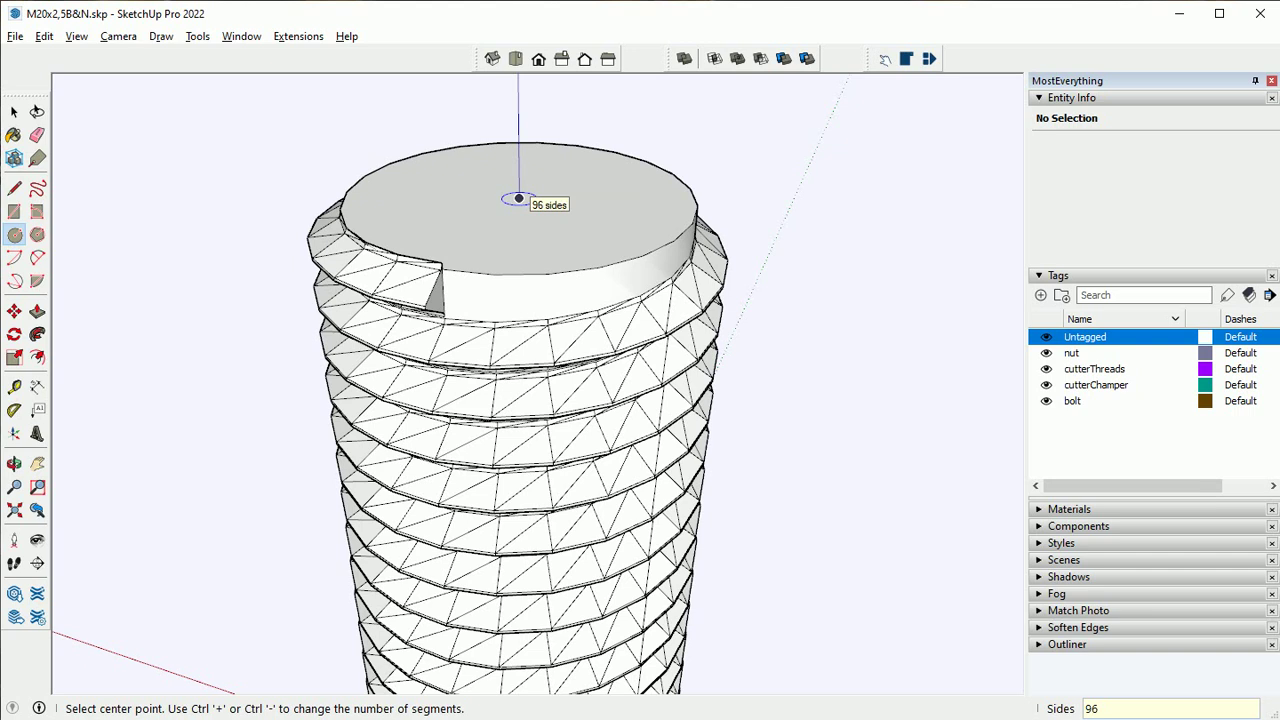
text(15)
key(Return)
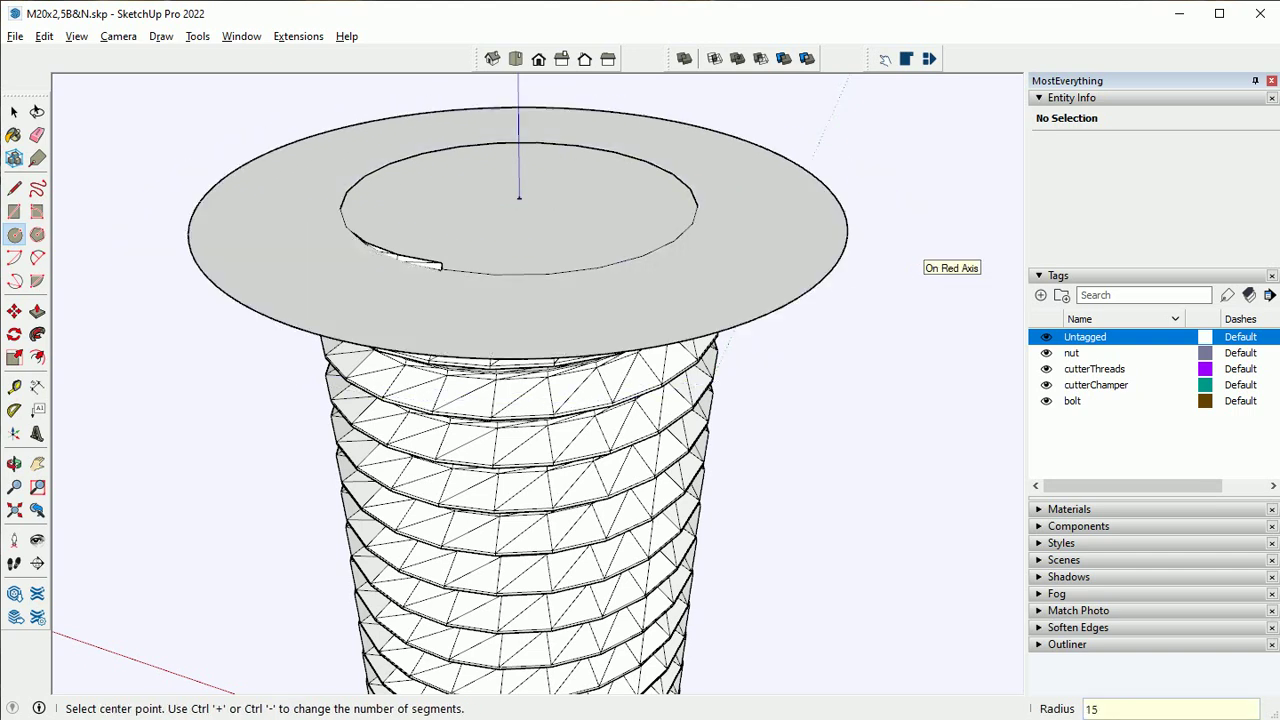
key(space)
Draw a hexagon centred on the shank over the circle
right_click(777, 234)
click(37, 234)
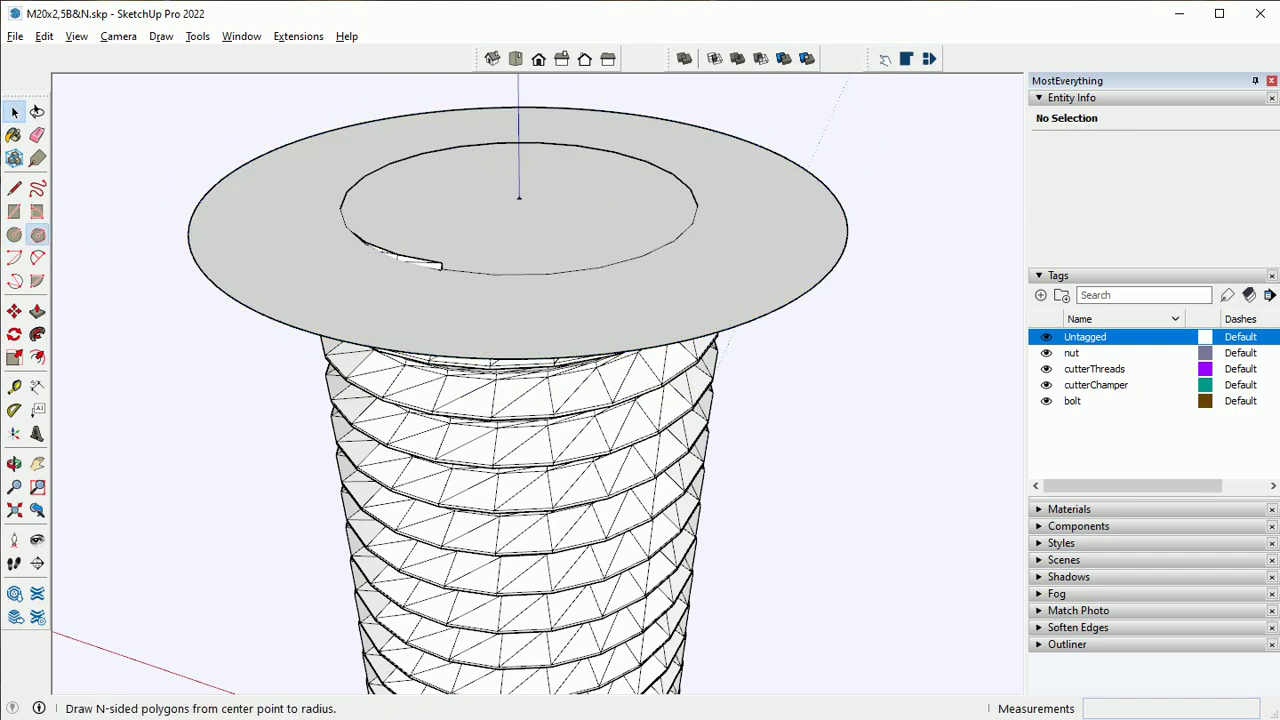
click(518, 198)
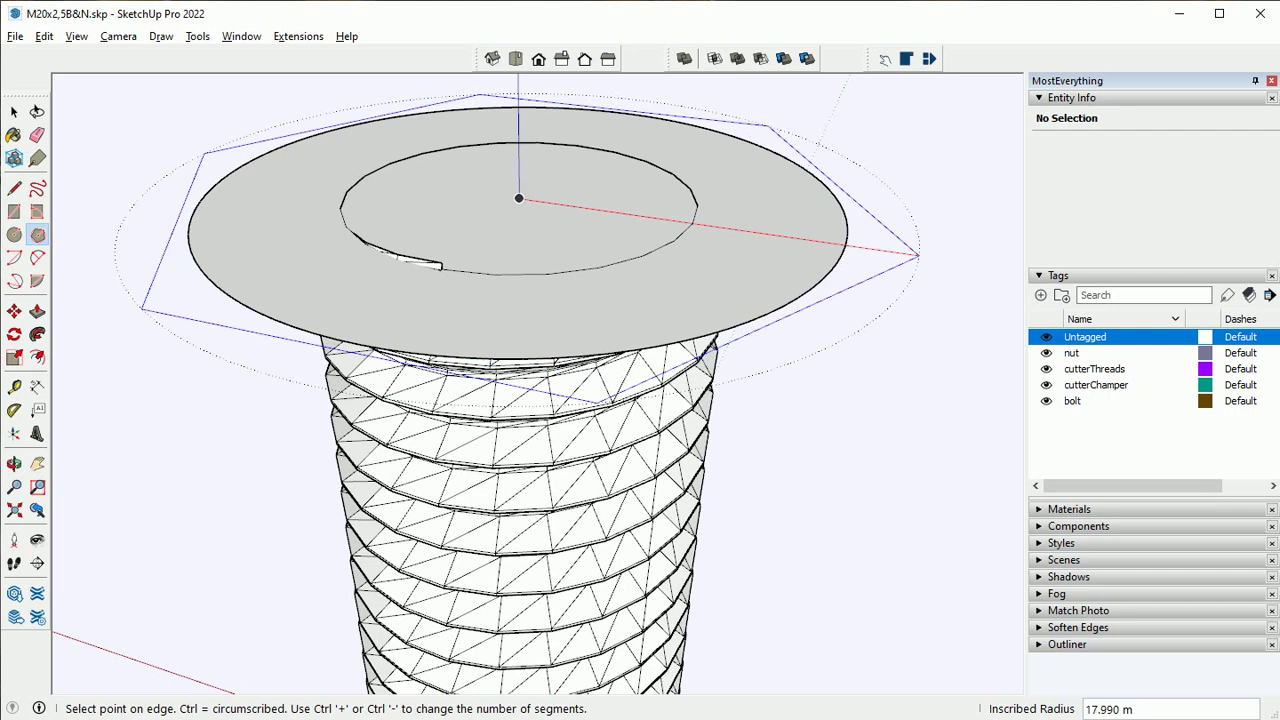
click(903, 253)
key(space)
Delete the round disk, extrude the hexagon 10 m, and select the prism for grouping
key(Delete)
text(p)
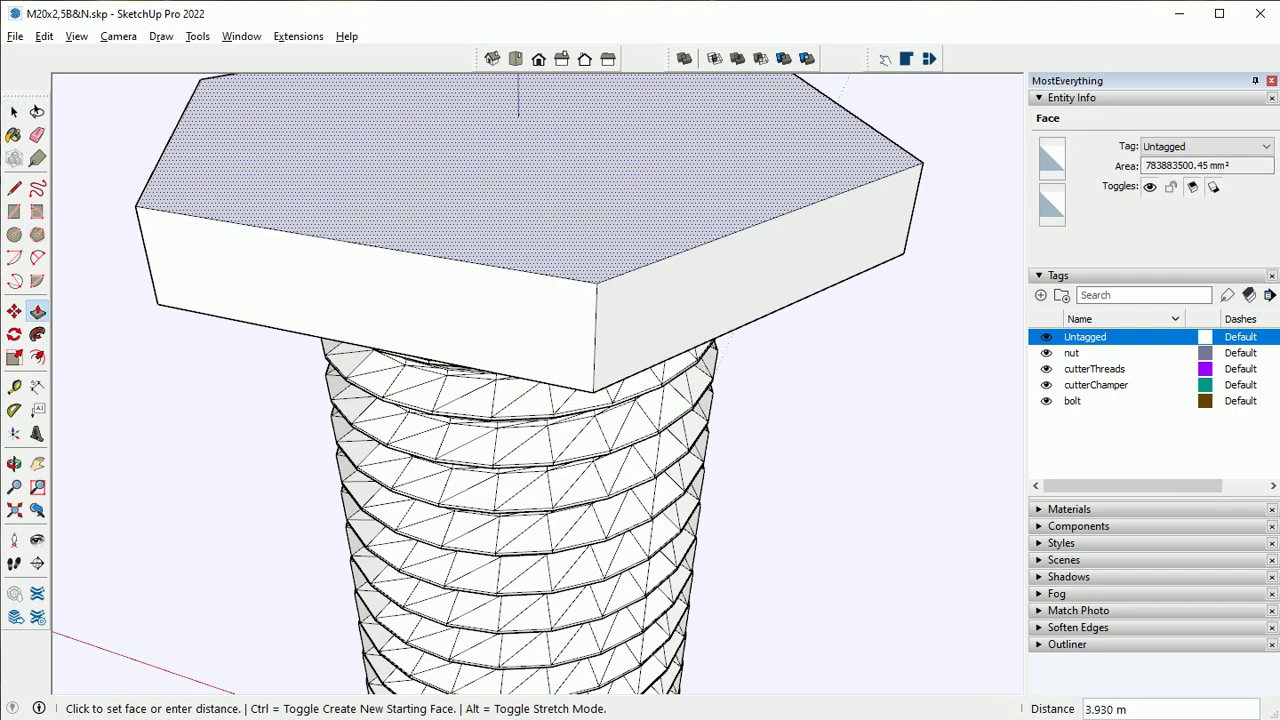
text(10)
key(Return)
scroll(500, 380, down, 5)
key(space)
triple_click(515, 210)
Group the hexagon head and place a copy of it to the side for the nut
key(g)
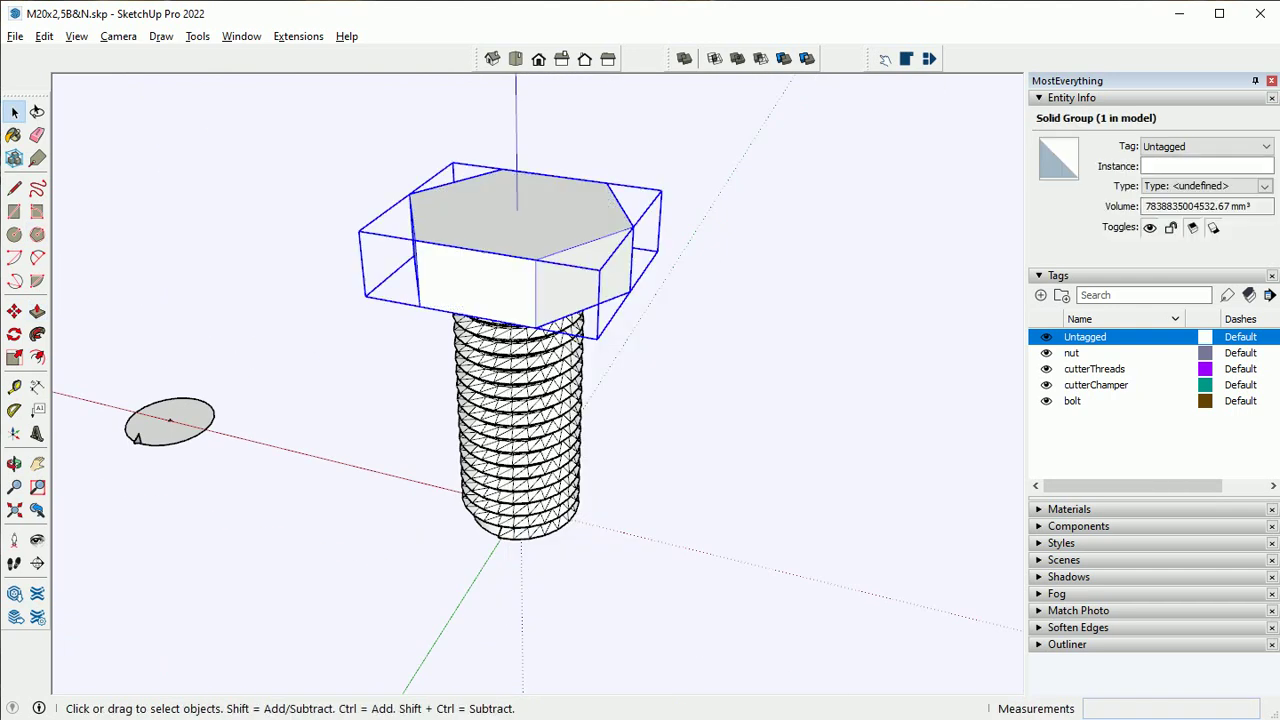
click(554, 254)
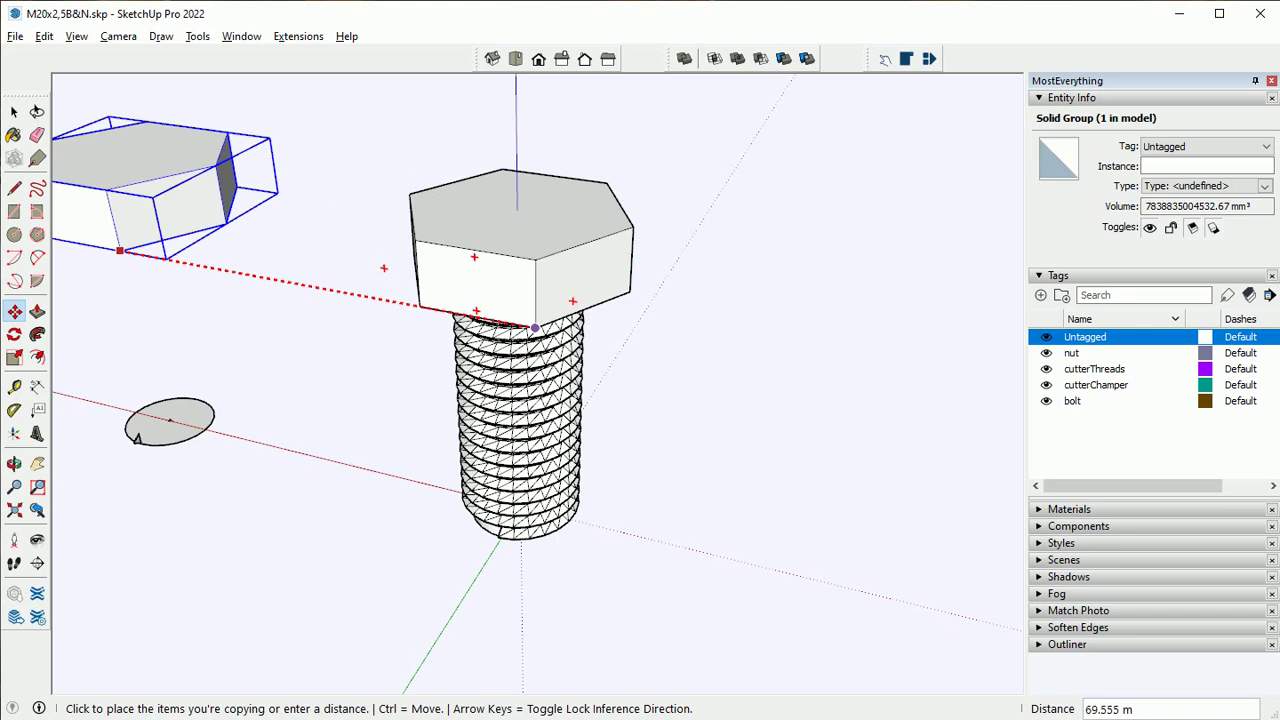
click(90, 230)
middle_drag(90, 230, 130, 200)
scroll(600, 300, up, 3)
Lower the hex head onto the shank top and fuse them with Outer Shell
key(space)
click(610, 270)
key(m)
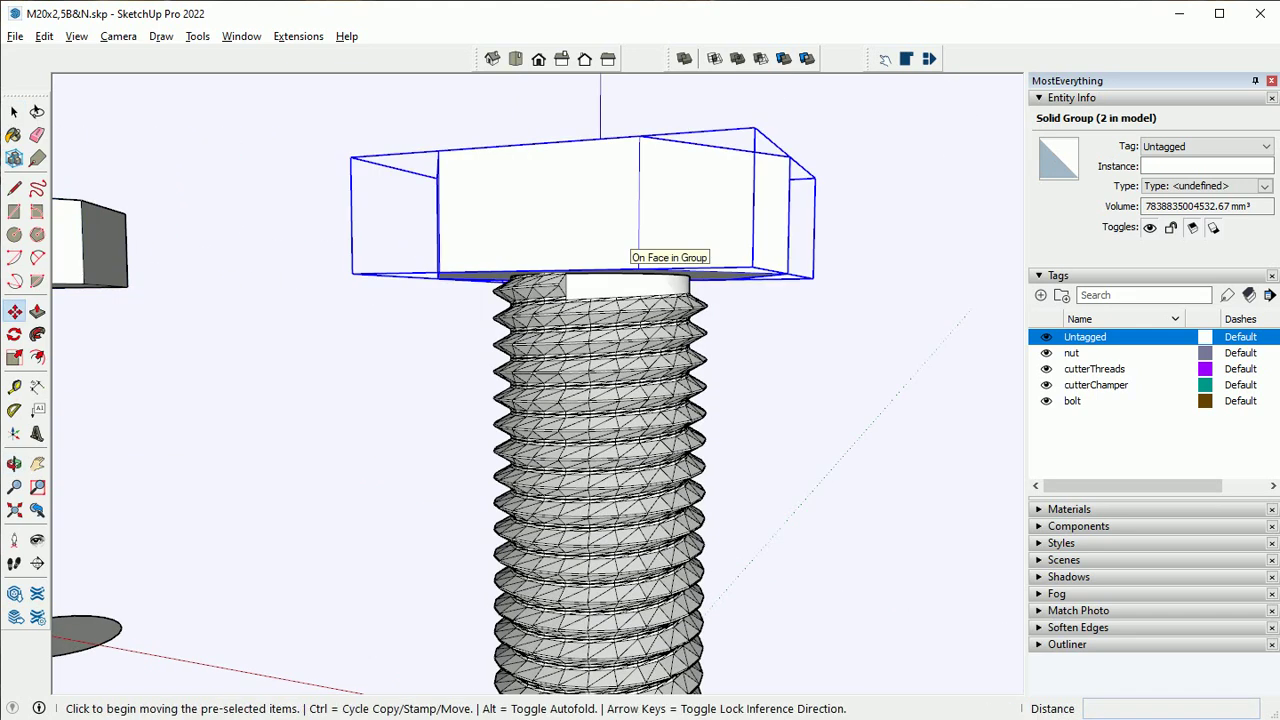
click(610, 275)
click(600, 450)
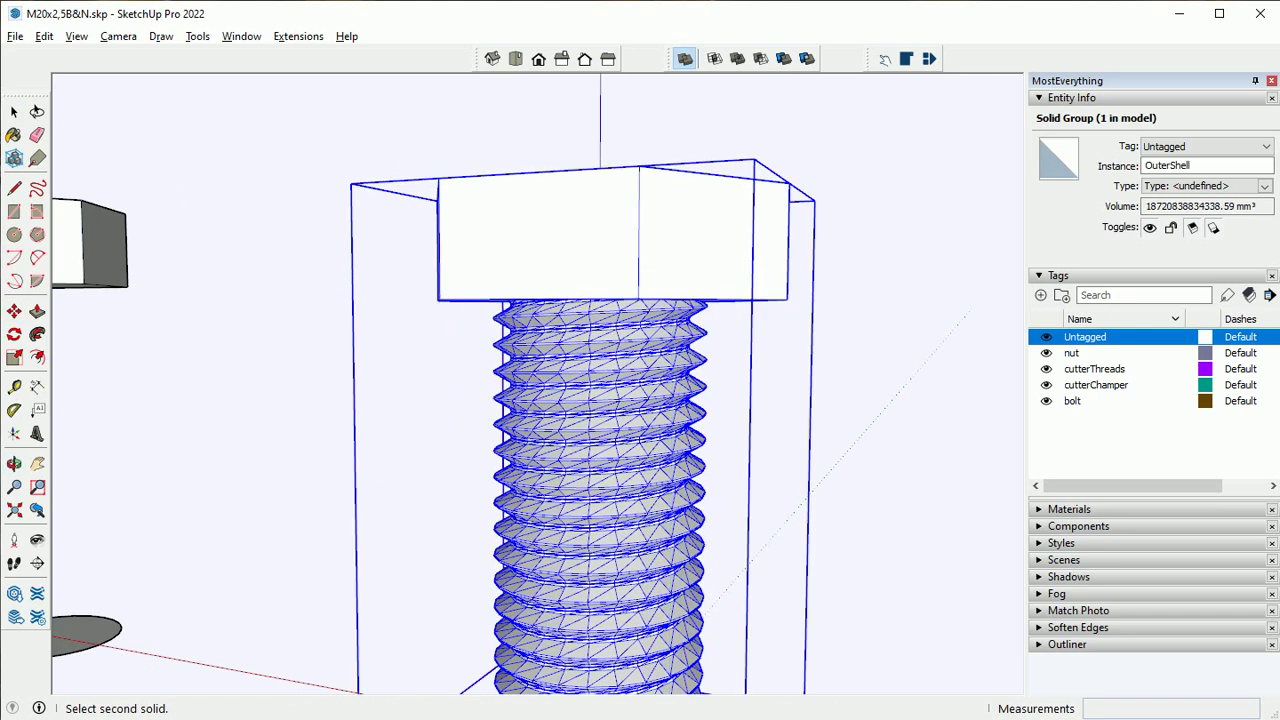
key(space)
scroll(660, 400, down, 2)
Draw a circle around the shank base and push/pull it into a short cylinder
middle_drag(615, 420, 615, 510)
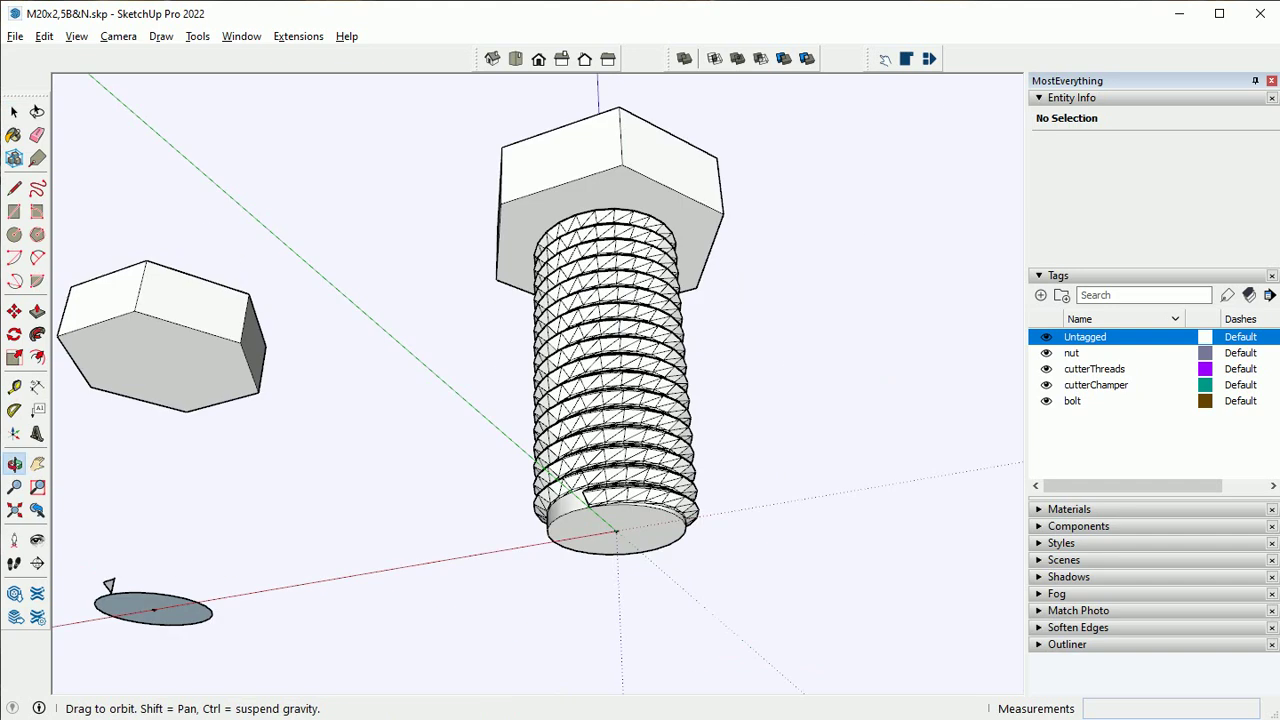
key(c)
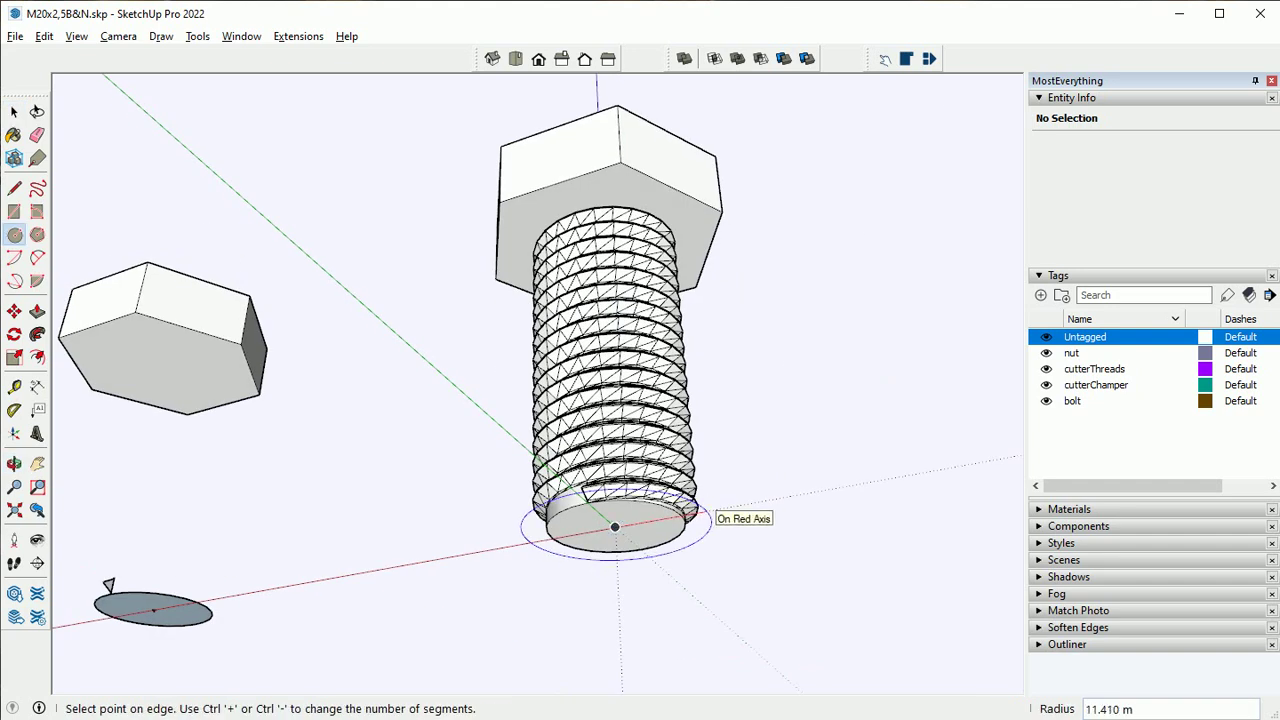
click(700, 515)
middle_drag(700, 515, 690, 470)
key(p)
click(612, 500)
click(612, 560)
key(space)
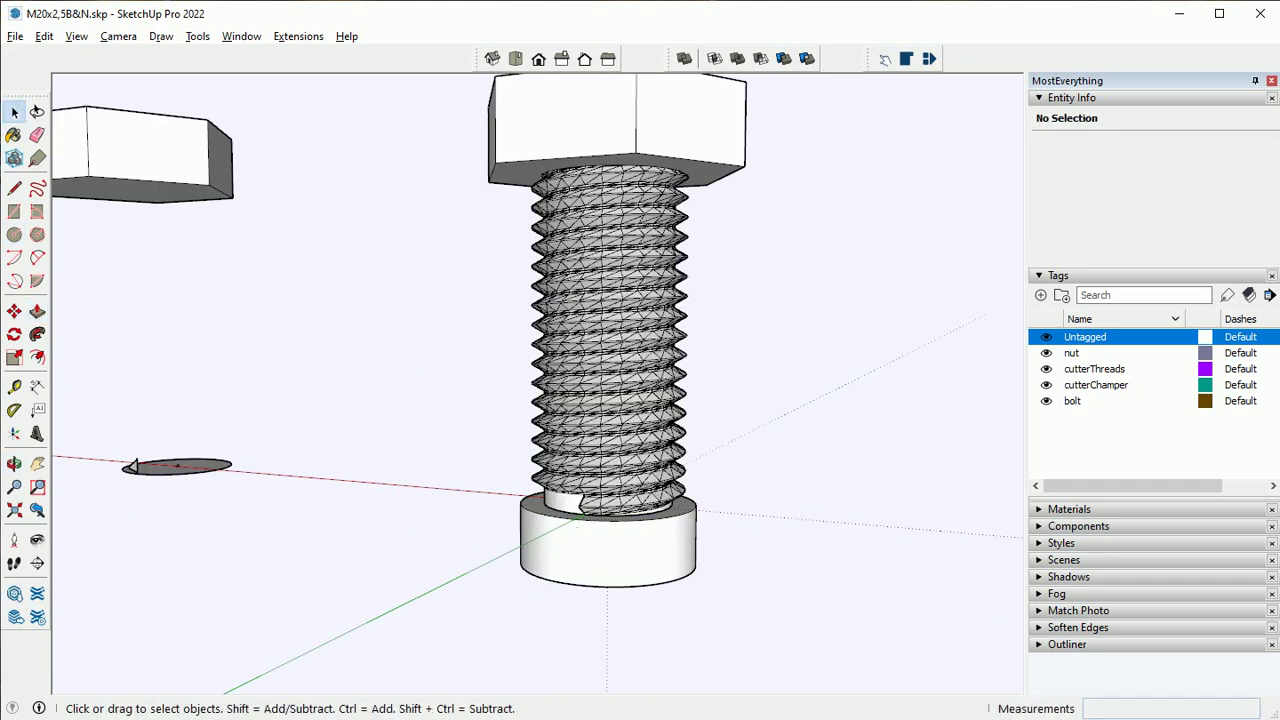
Hide the bolt tag and lower the cylinder's inner circular face 1.5 to form a recess
click(1227, 294)
click(1072, 400)
click(1046, 400)
middle_drag(600, 400, 600, 360)
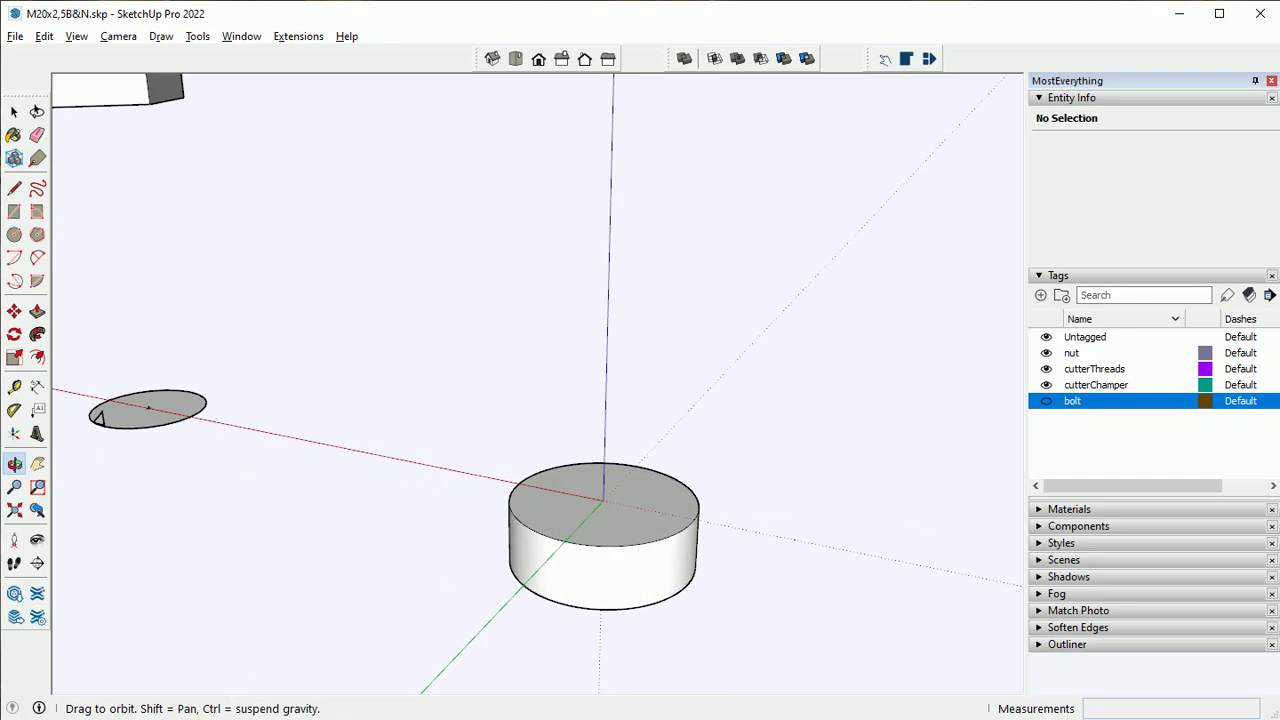
scroll(576, 500, up, 3)
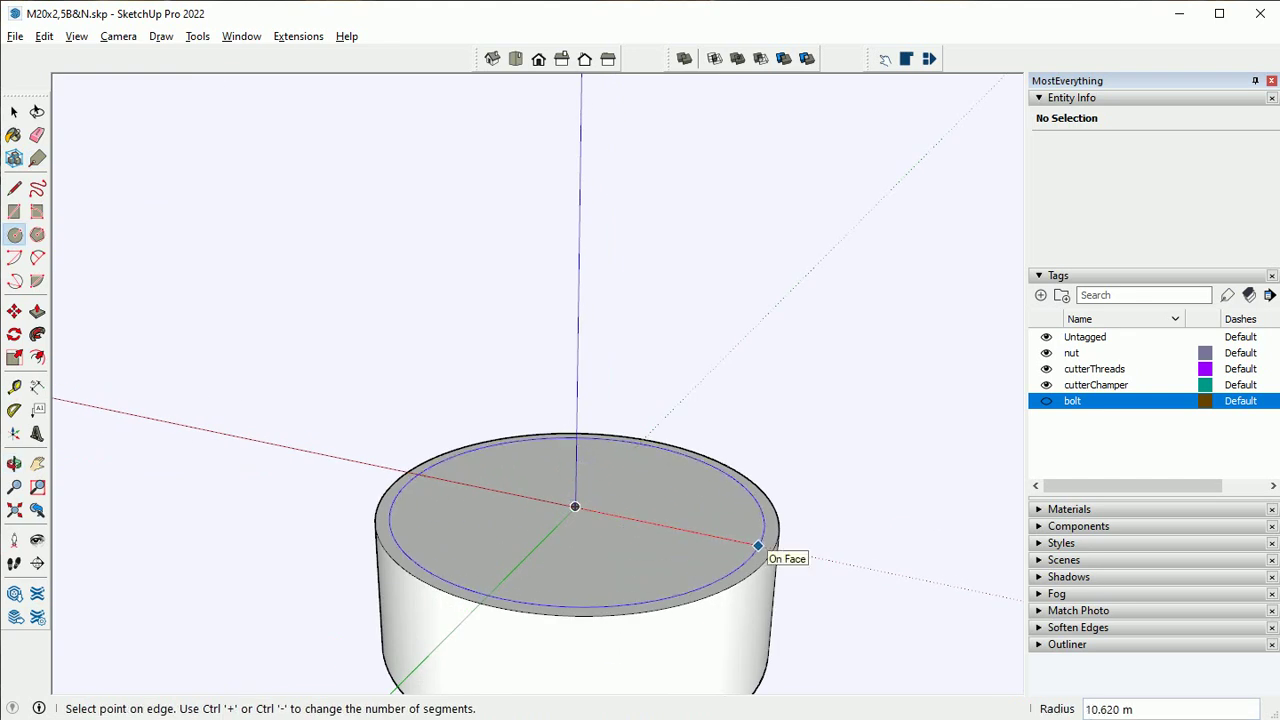
key(space)
click(574, 503)
key(m)
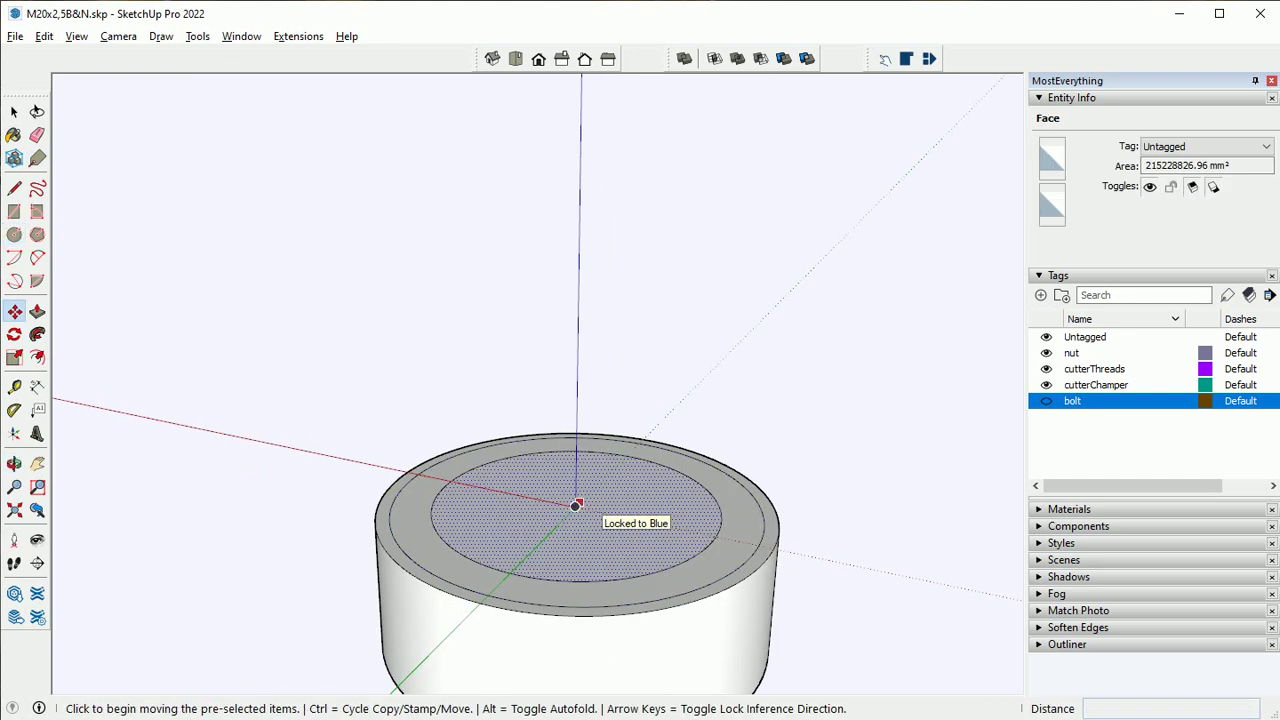
click(574, 503)
key(Return)
key(space)
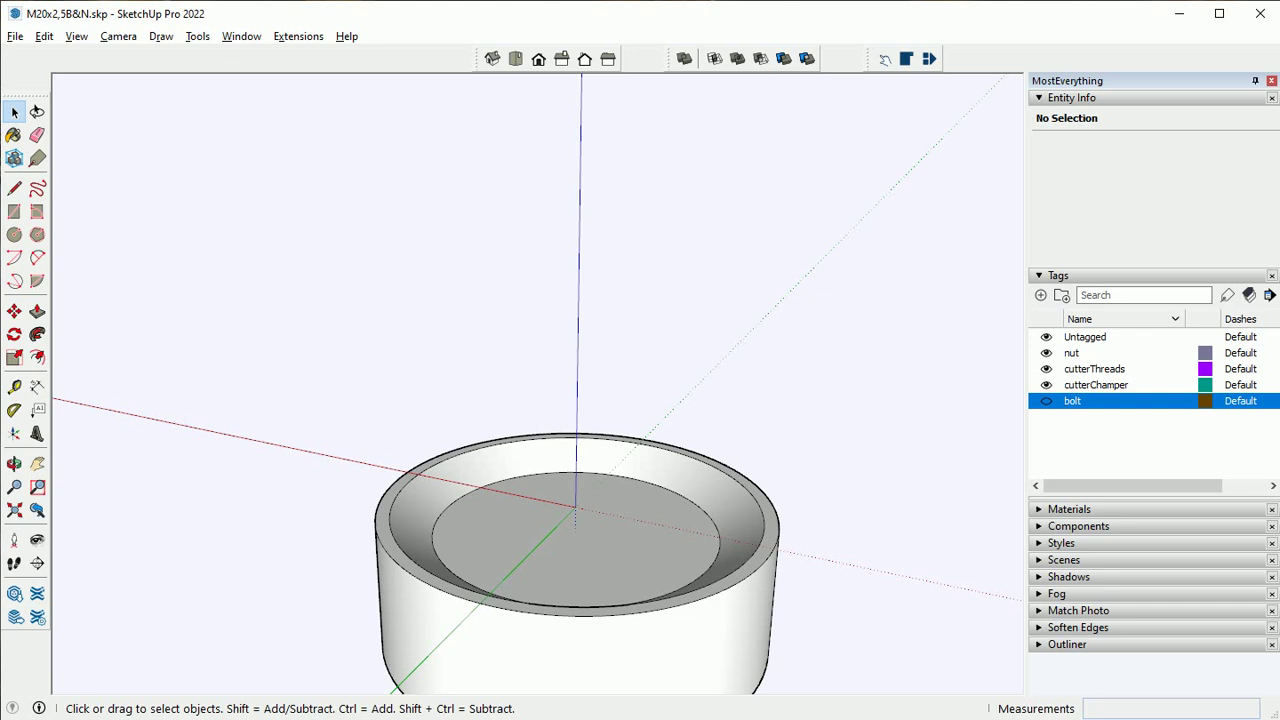
Make the bolt visible again and expand the Materials panel
click(1046, 400)
key(o)
scroll(780, 520, down, 3)
click(1069, 509)
Paint the cylinder Translucent Glass Blue and raise it along the vertical axis
click(1235, 494)
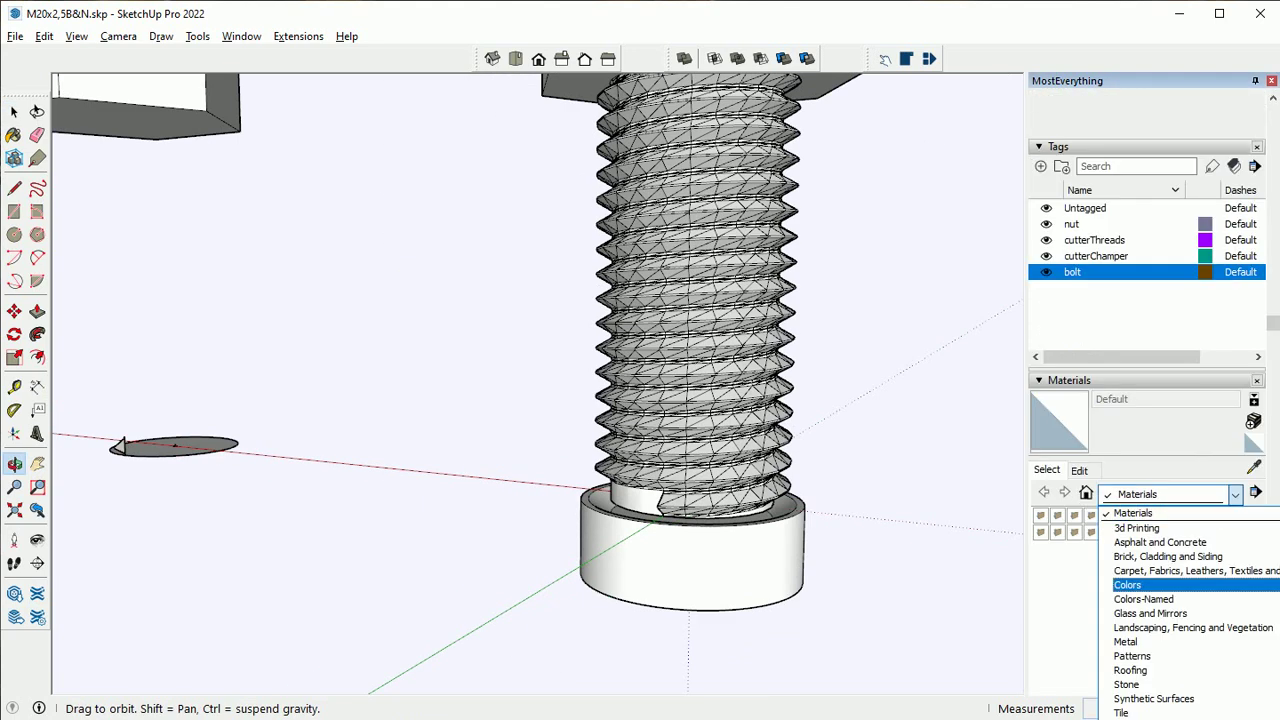
click(1150, 613)
click(1091, 516)
right_click(737, 584)
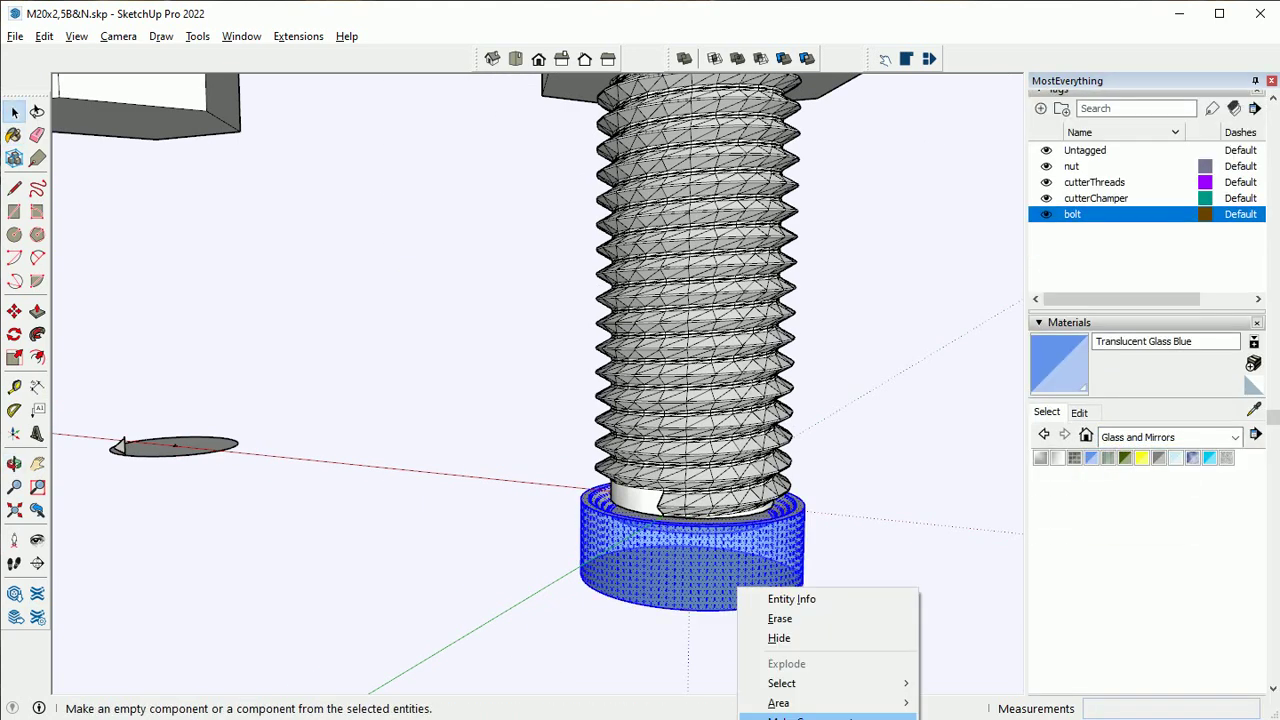
click(785, 598)
middle_drag(785, 598, 790, 560)
key(m)
click(782, 552)
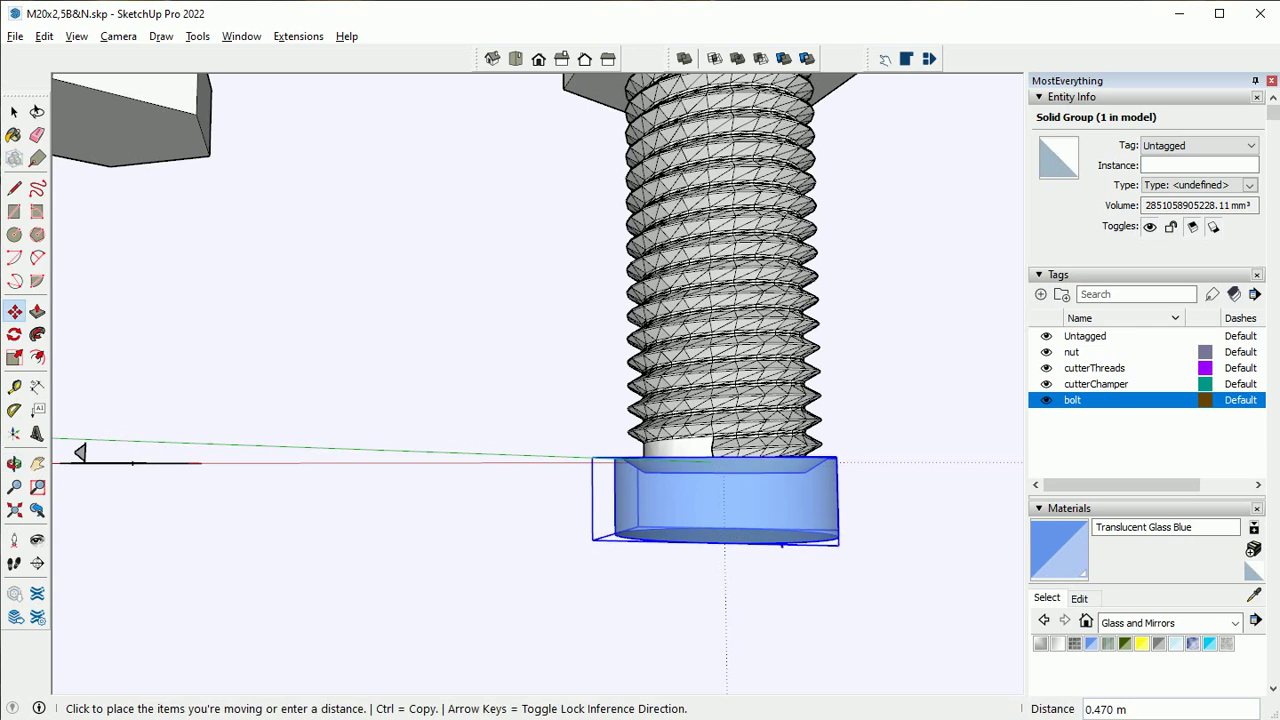
Repaint the cutter with the grey Color M05 material and leave the group
click(1170, 623)
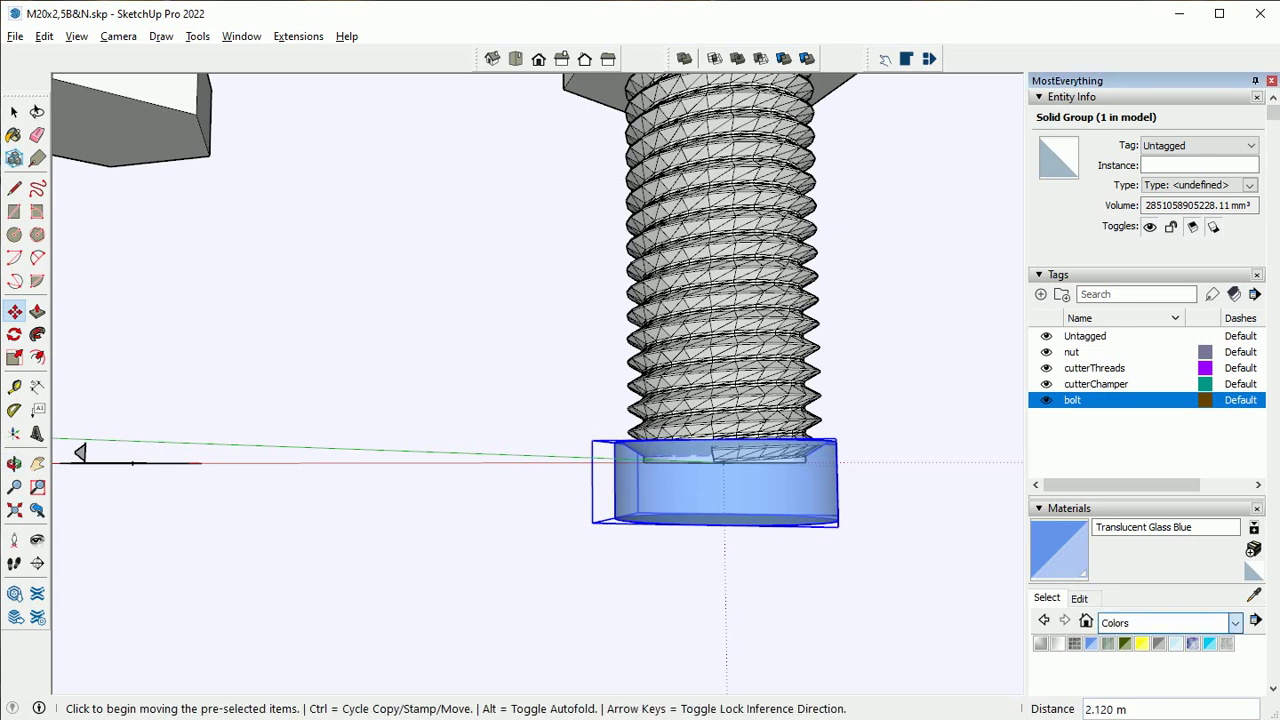
click(1257, 97)
click(1215, 563)
key(space)
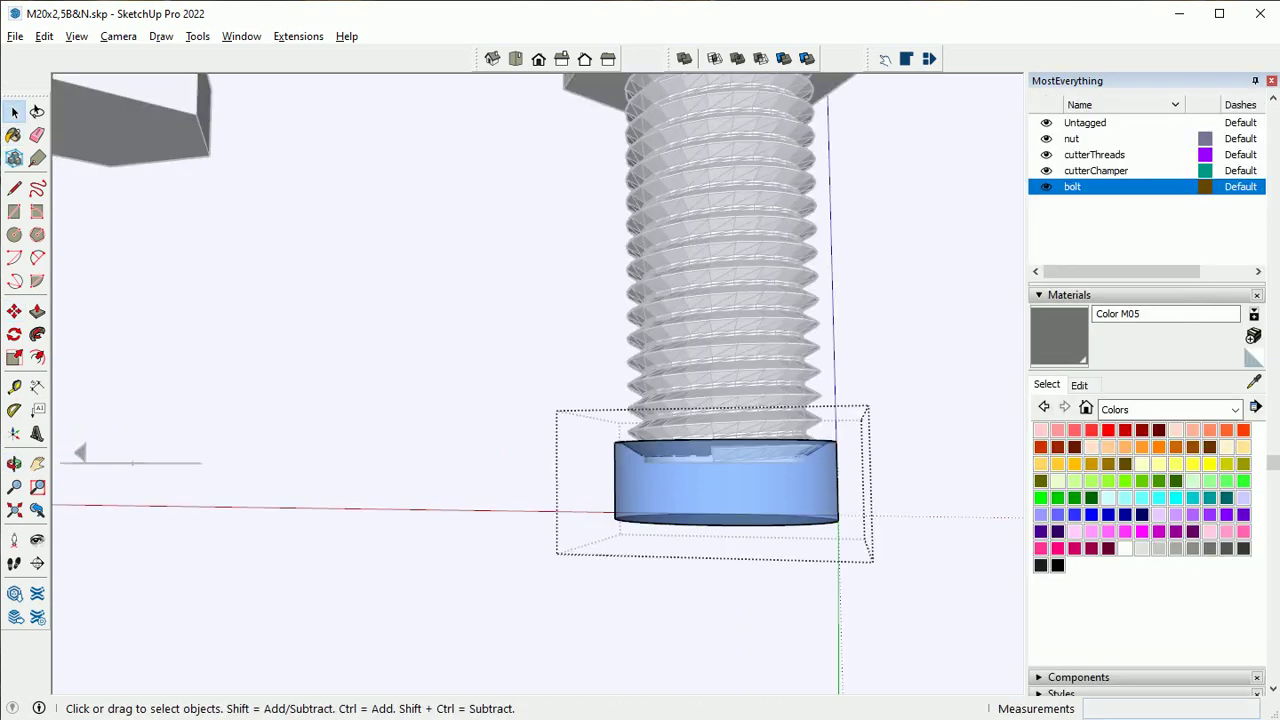
key(b)
Trim the bolt with the cutter cylinder using Solid Tools Trim
middle_drag(700, 400, 720, 380)
key(space)
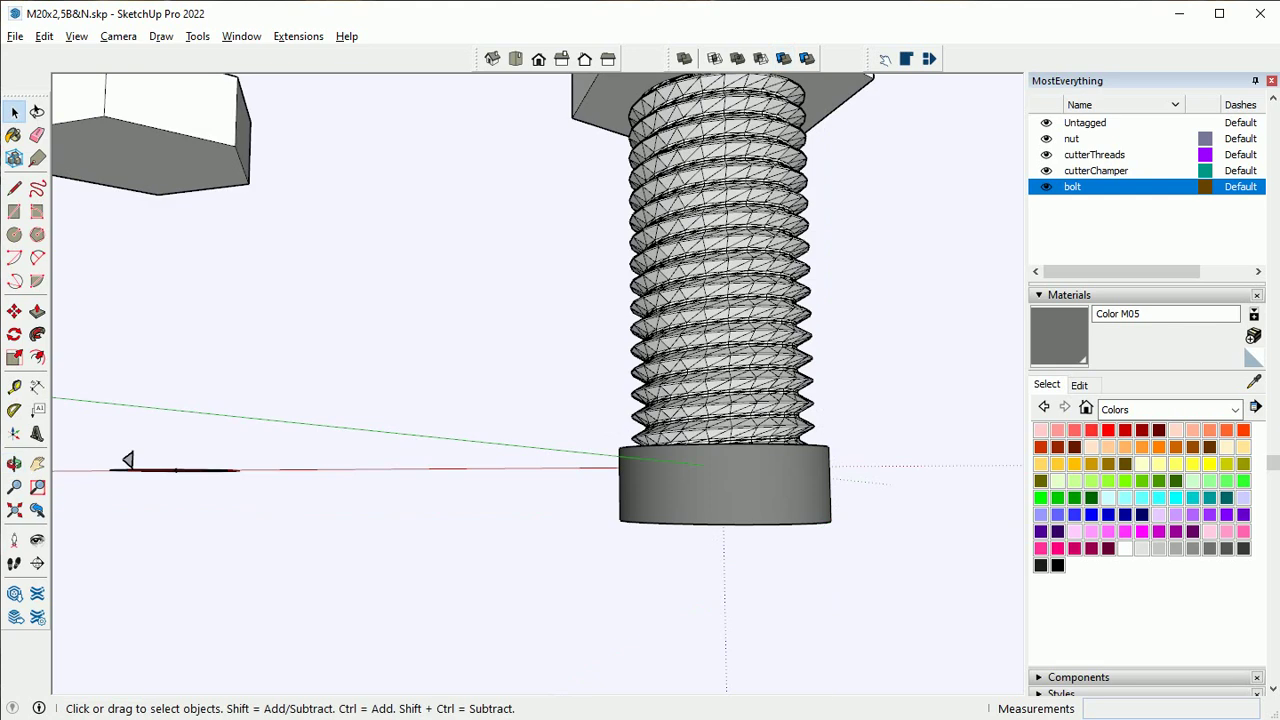
click(783, 58)
click(724, 490)
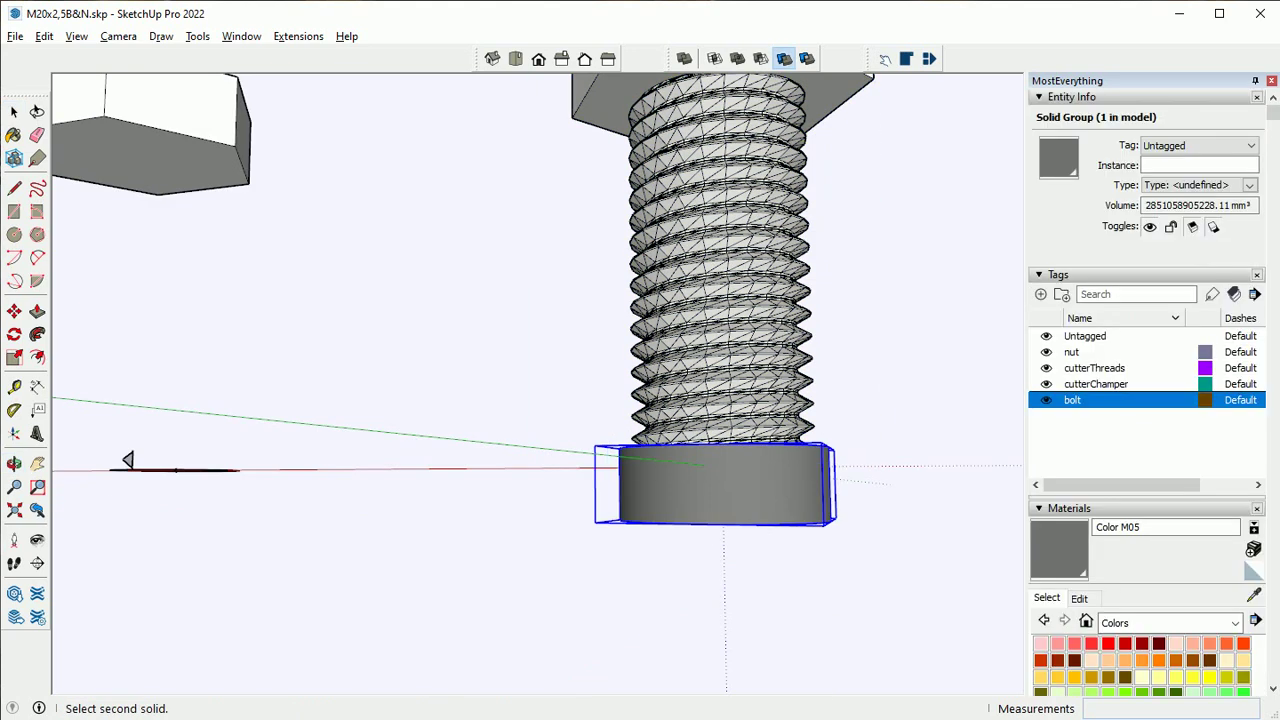
click(715, 485)
Orbit and zoom to inspect the trimmed thread end
key(space)
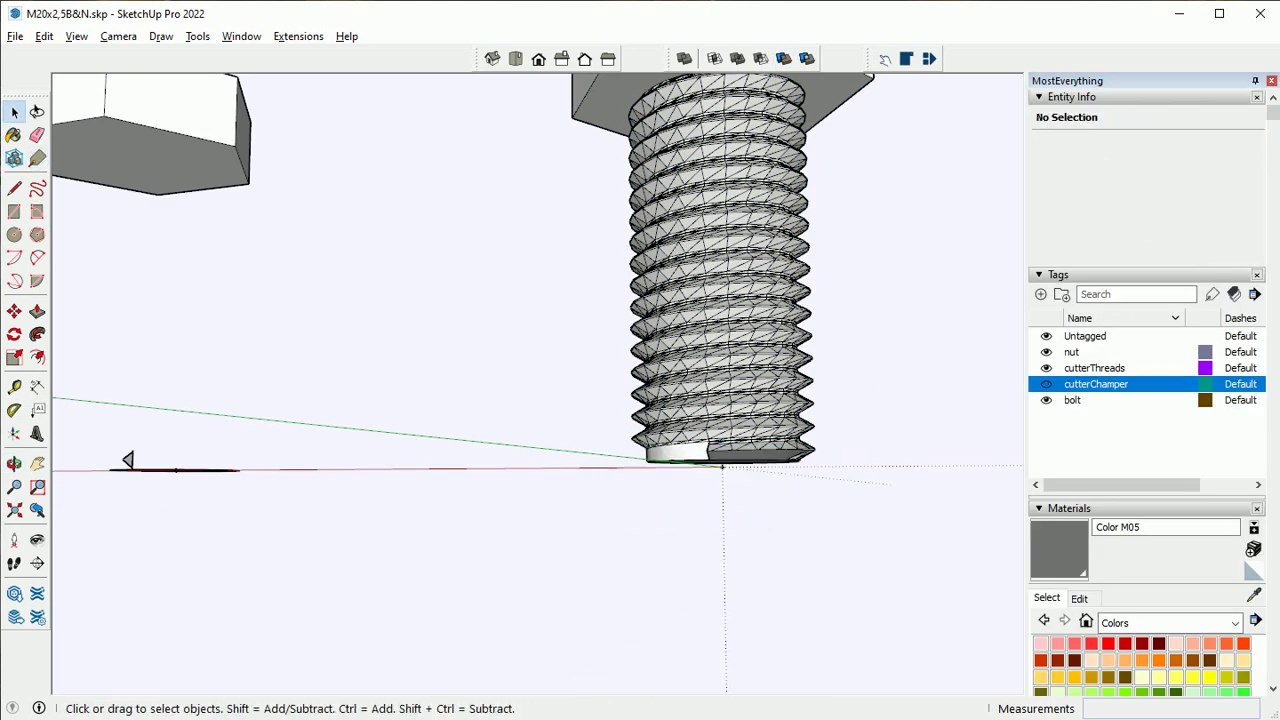
middle_drag(715, 485, 735, 472)
scroll(735, 472, up, 5)
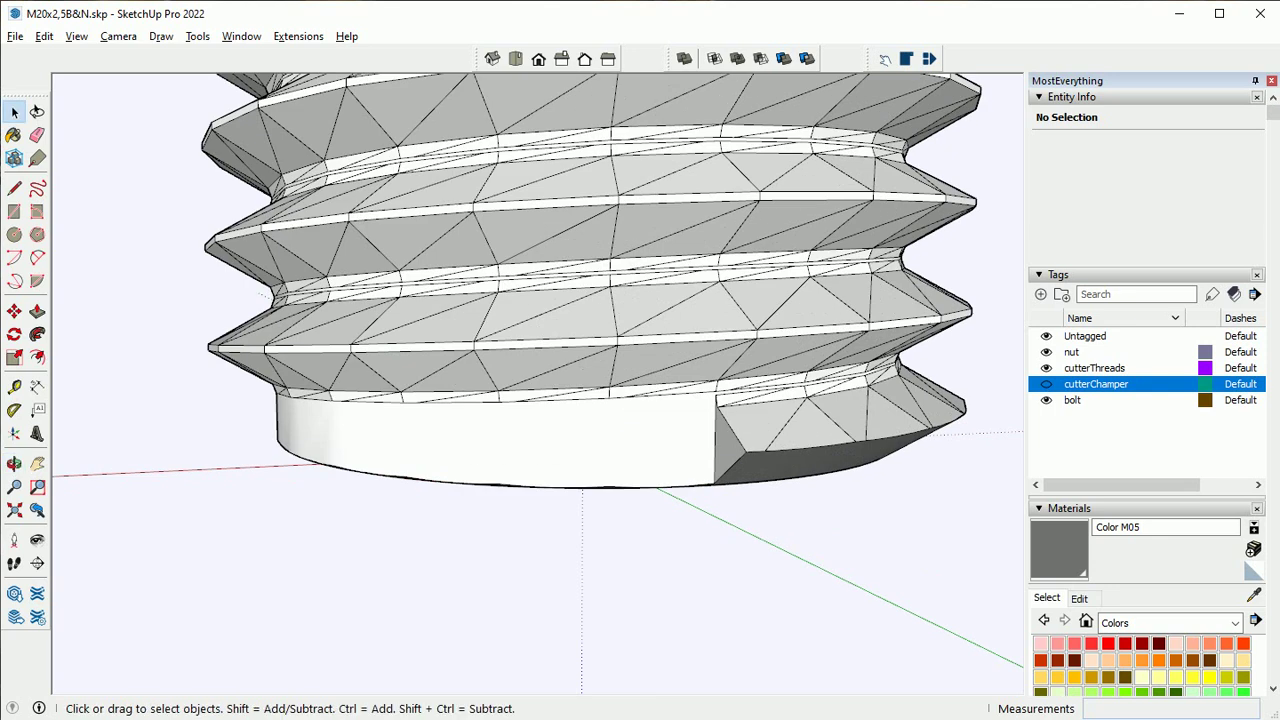
click(730, 640)
scroll(730, 640, down, 3)
Show the hidden chamfer cutter and trim the bolt with it again
click(1046, 384)
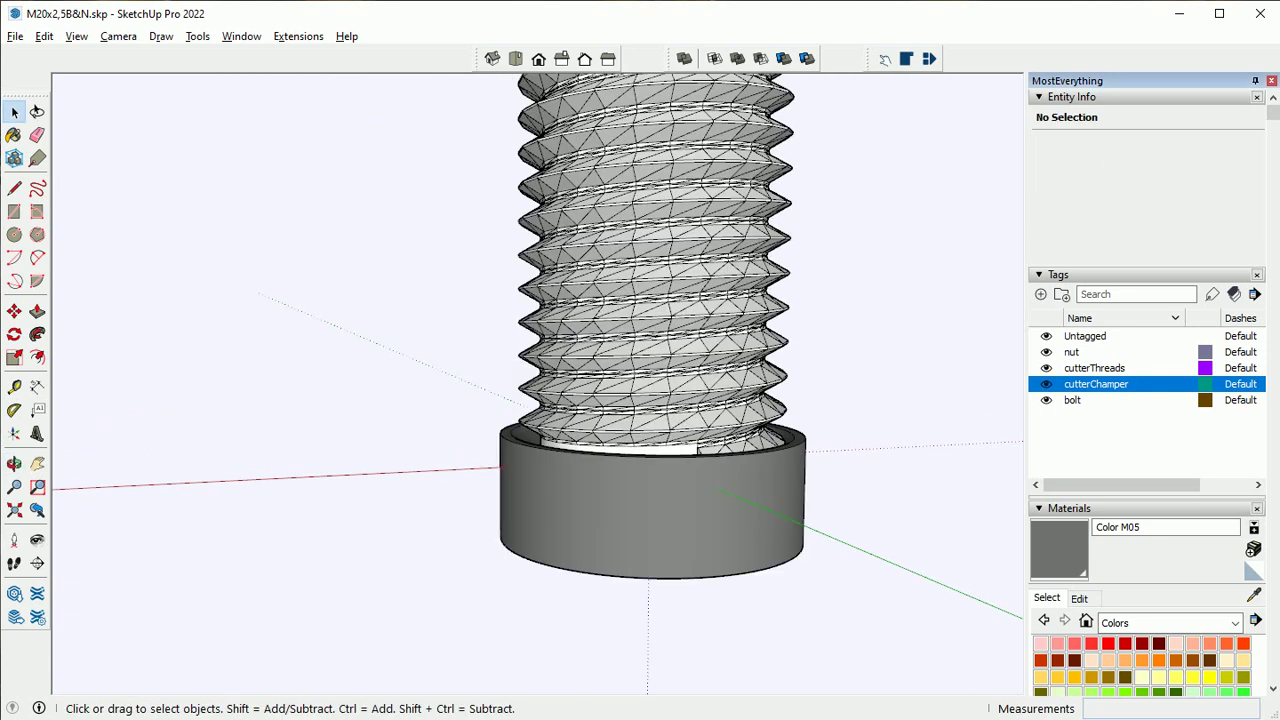
click(650, 480)
key(m)
click(784, 58)
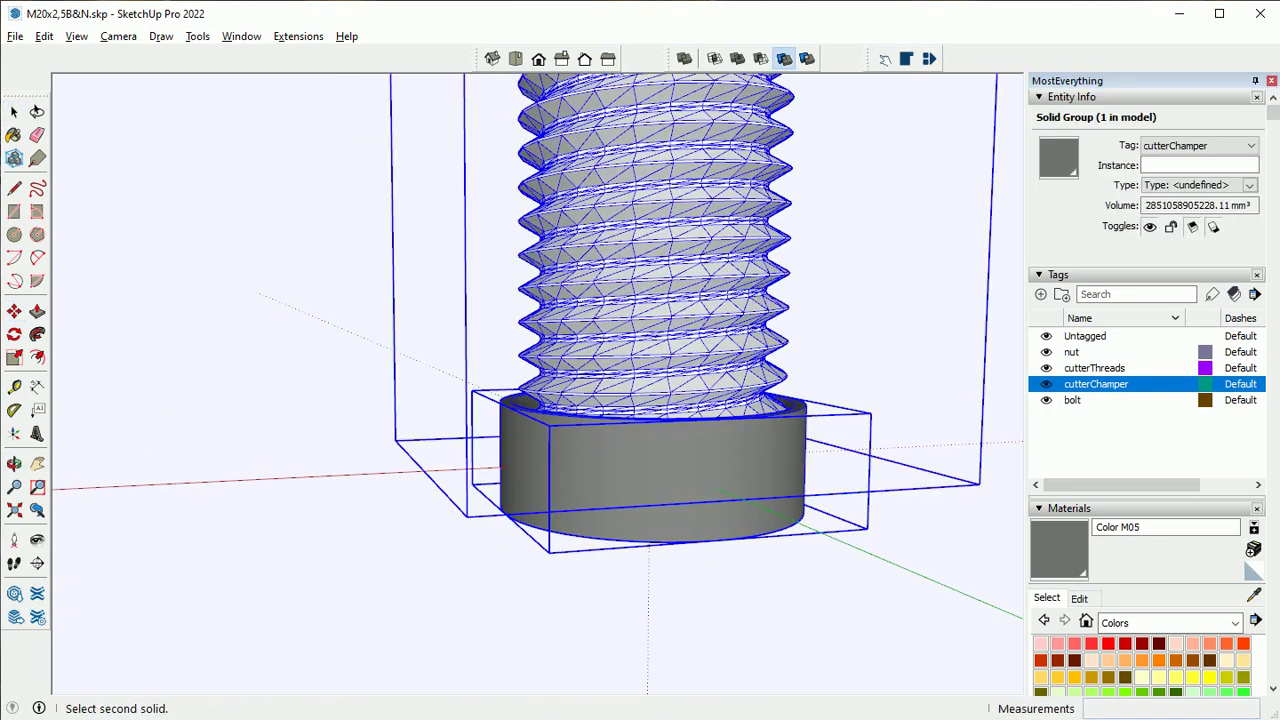
scroll(700, 230, down, 1)
scroll(700, 230, down, 3)
click(705, 200)
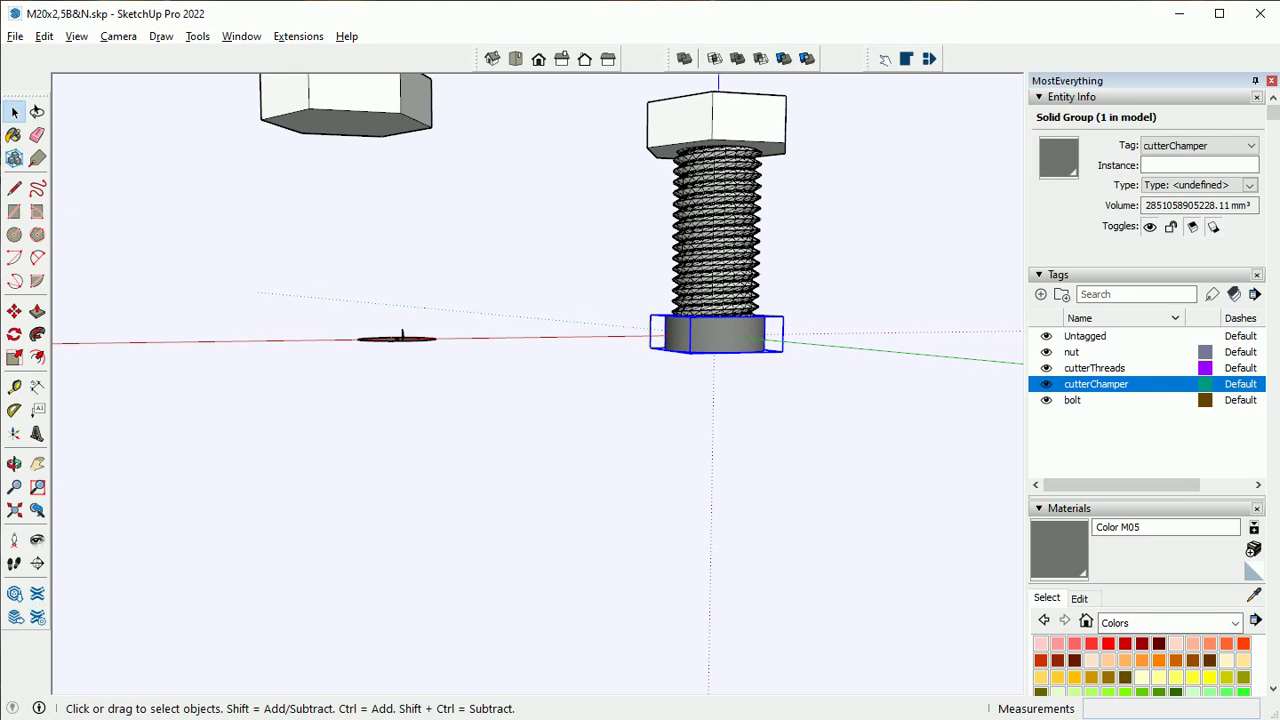
View the hex head from above, then undo to restore the cutter at the bolt base
scroll(780, 330, up, 2)
middle_drag(57, 337, 392, 562)
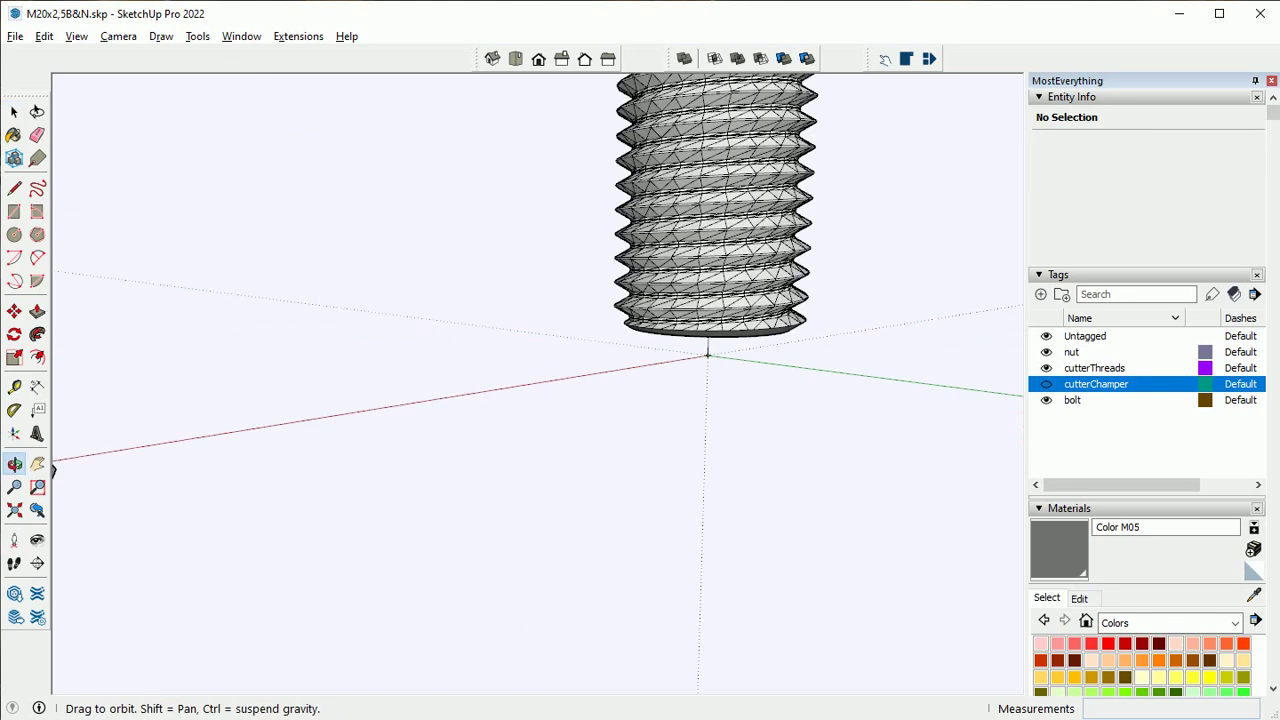
scroll(650, 300, up, 2)
key(ctrl+z)
Copy the chamfer cutter onto the top of the hex head
key(m)
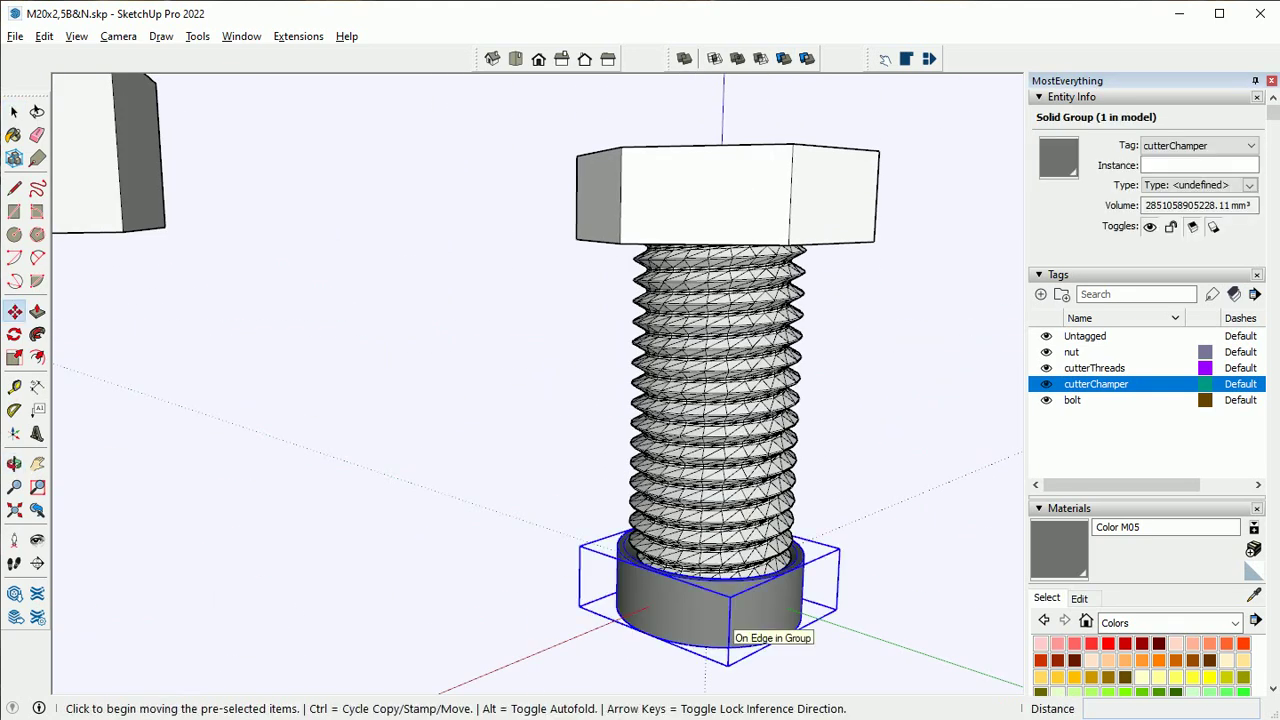
click(721, 629)
key(ctrl)
click(725, 145)
scroll(774, 306, down, 3)
middle_drag(774, 306, 534, 586)
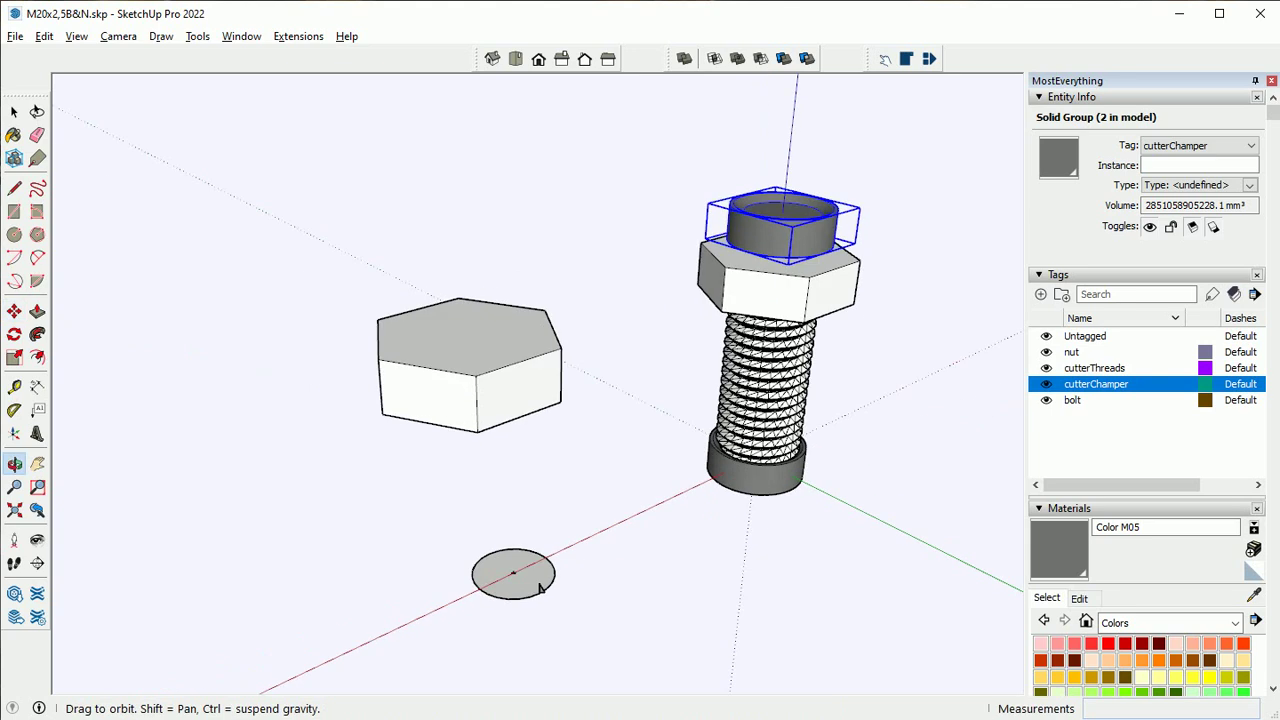
scroll(775, 260, up, 4)
Flip the copy 180° and enlarge it uniformly about its centre by about 1.61
key(m)
click(771, 323)
click(790, 330)
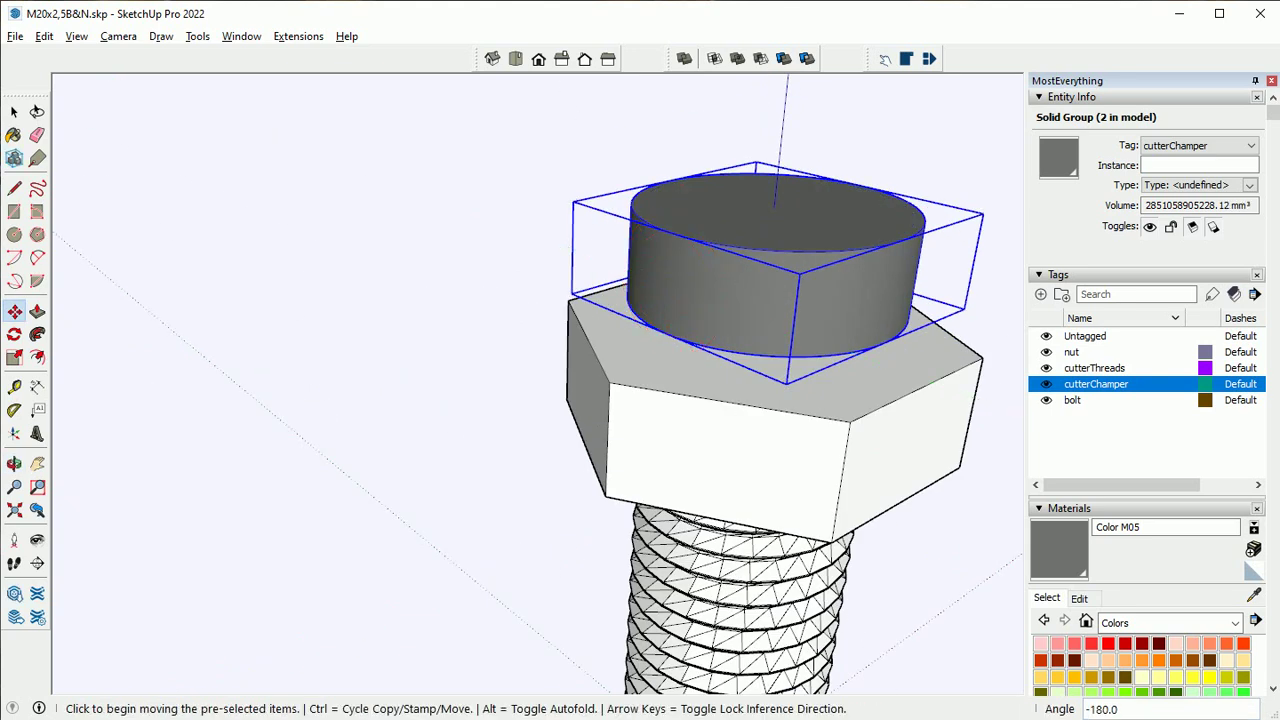
key(s)
click(983, 213)
key(Escape)
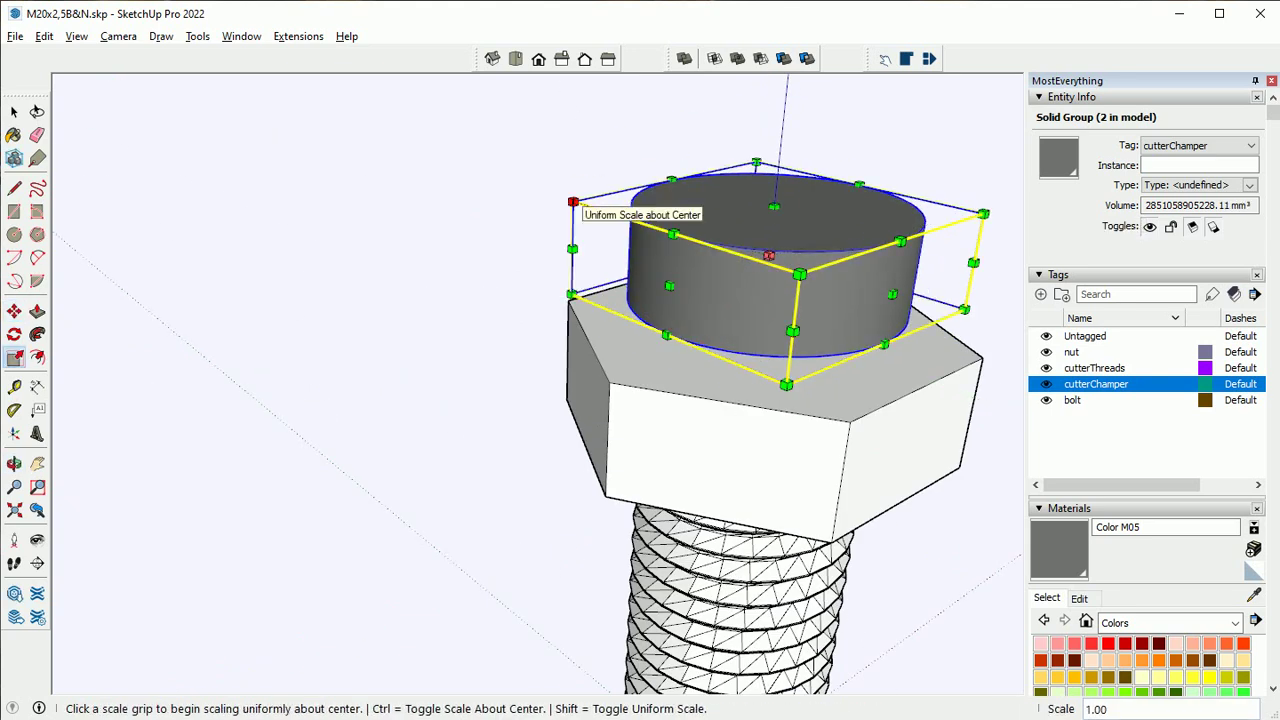
click(572, 202)
click(453, 168)
key(space)
click(1236, 622)
Paint the cutter Translucent Glass Blue and lower it 1.5 along the blue axis
click(1140, 688)
click(1091, 457)
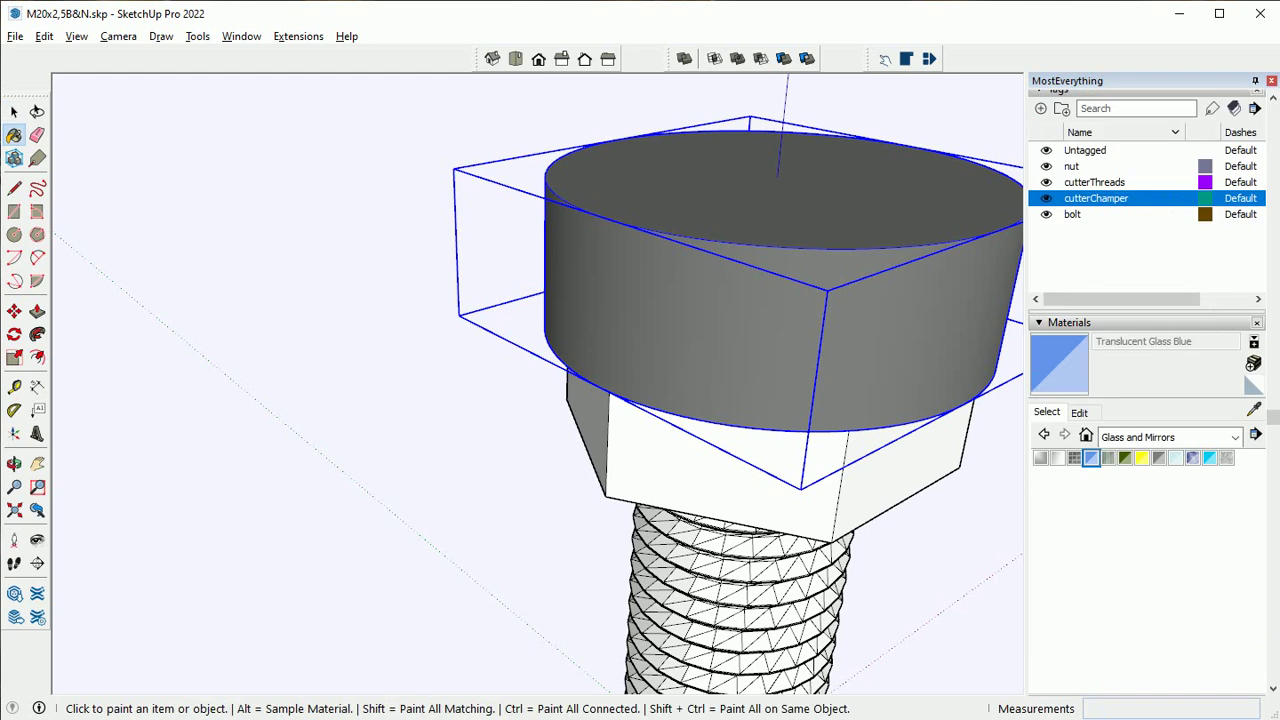
click(780, 185)
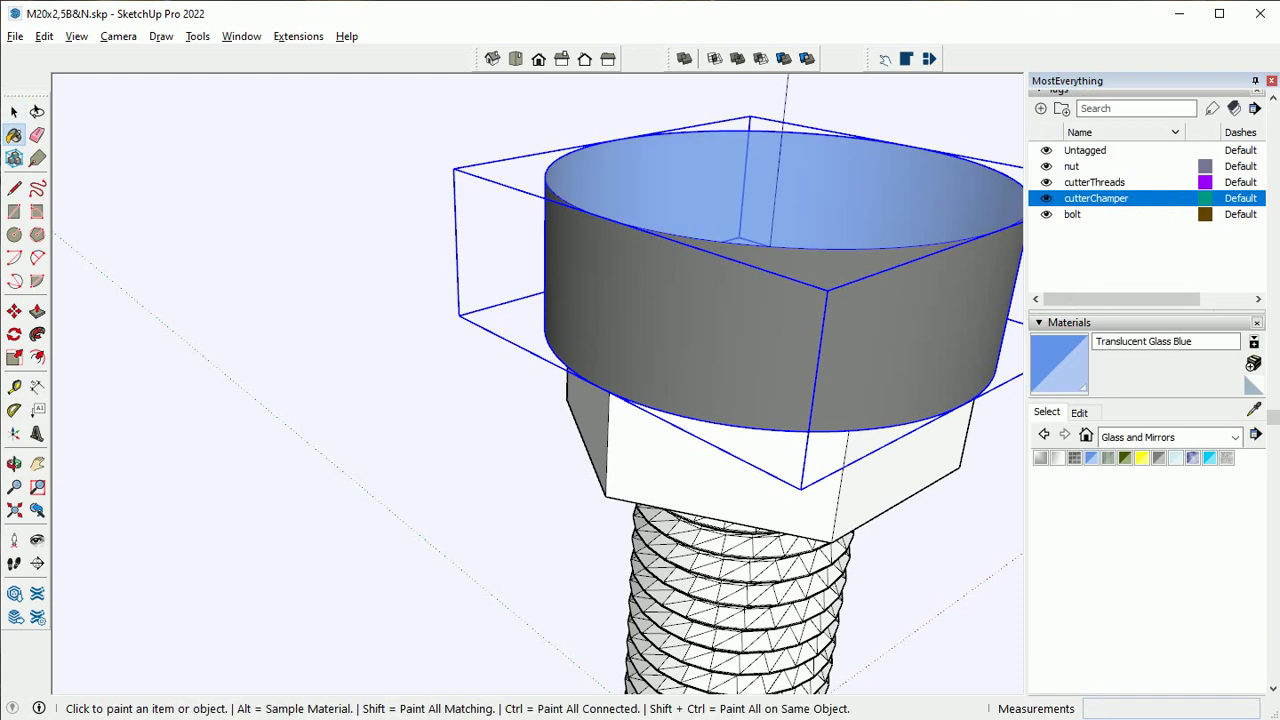
middle_drag(990, 180, 998, 264)
click(743, 419)
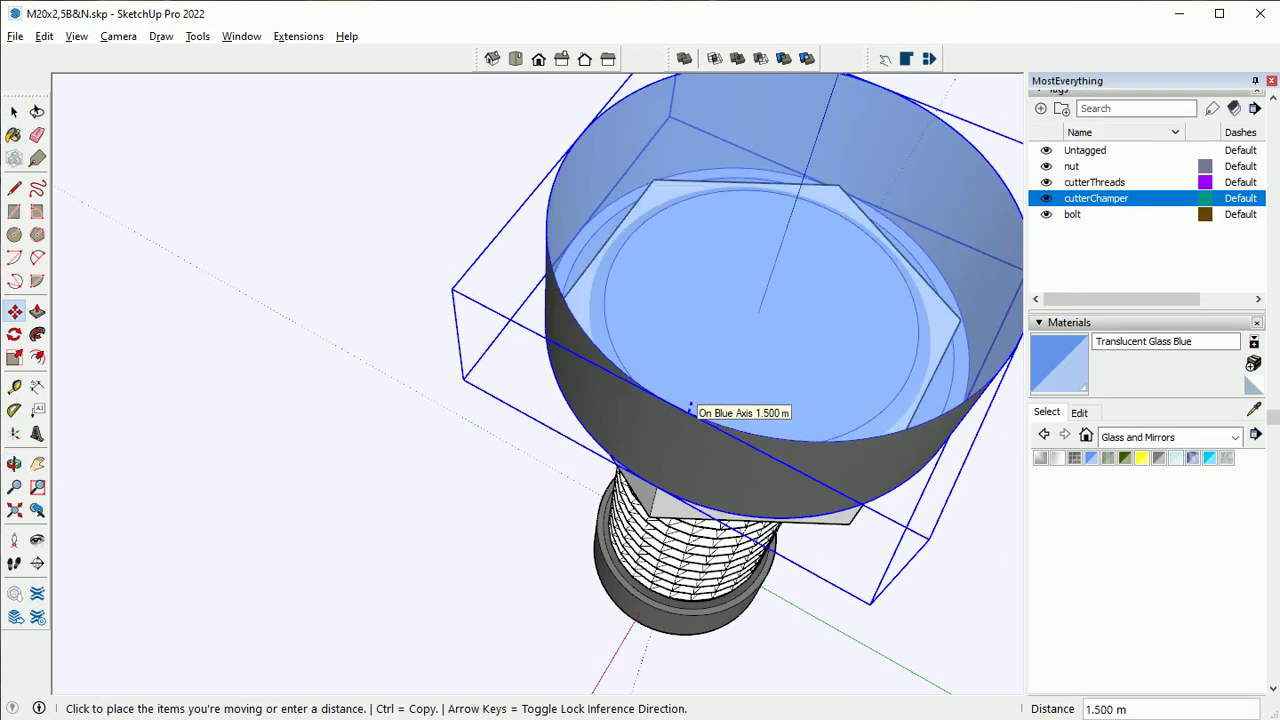
click(690, 407)
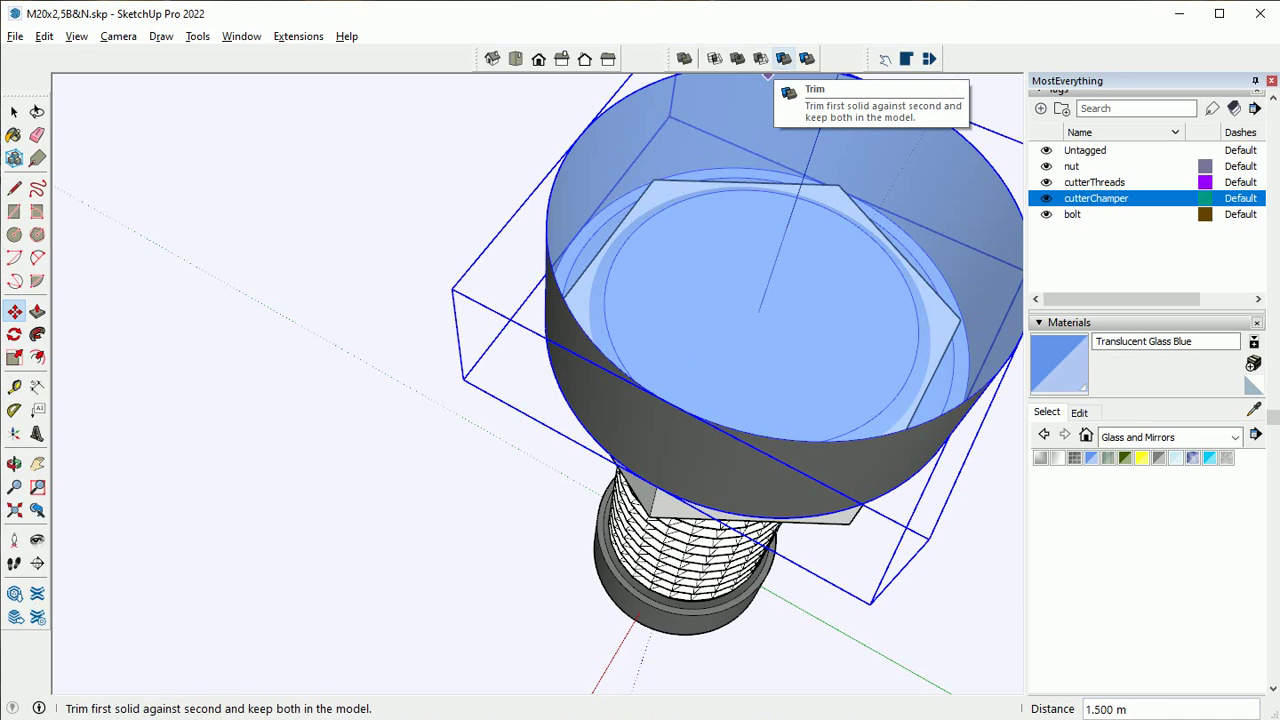
Paint the cutter grey Color M04 and trim the bolt head with it
click(1235, 437)
click(1130, 480)
click(1193, 575)
click(780, 300)
click(784, 58)
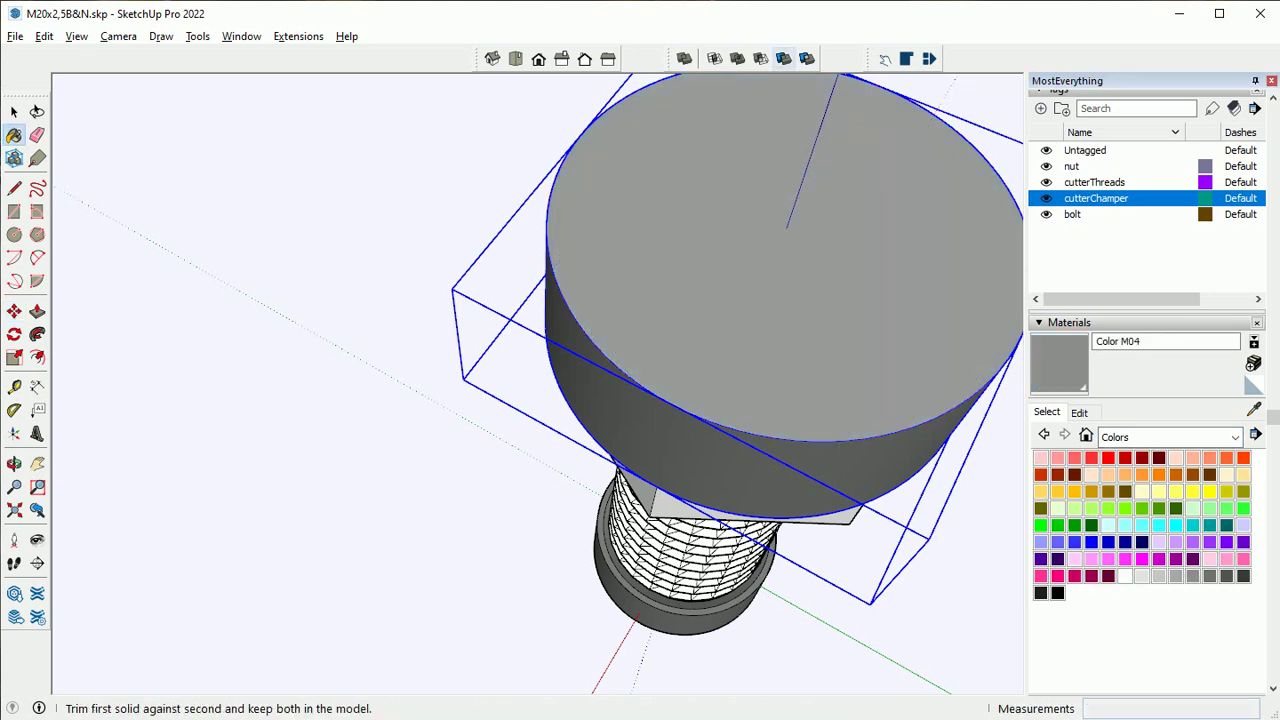
click(760, 260)
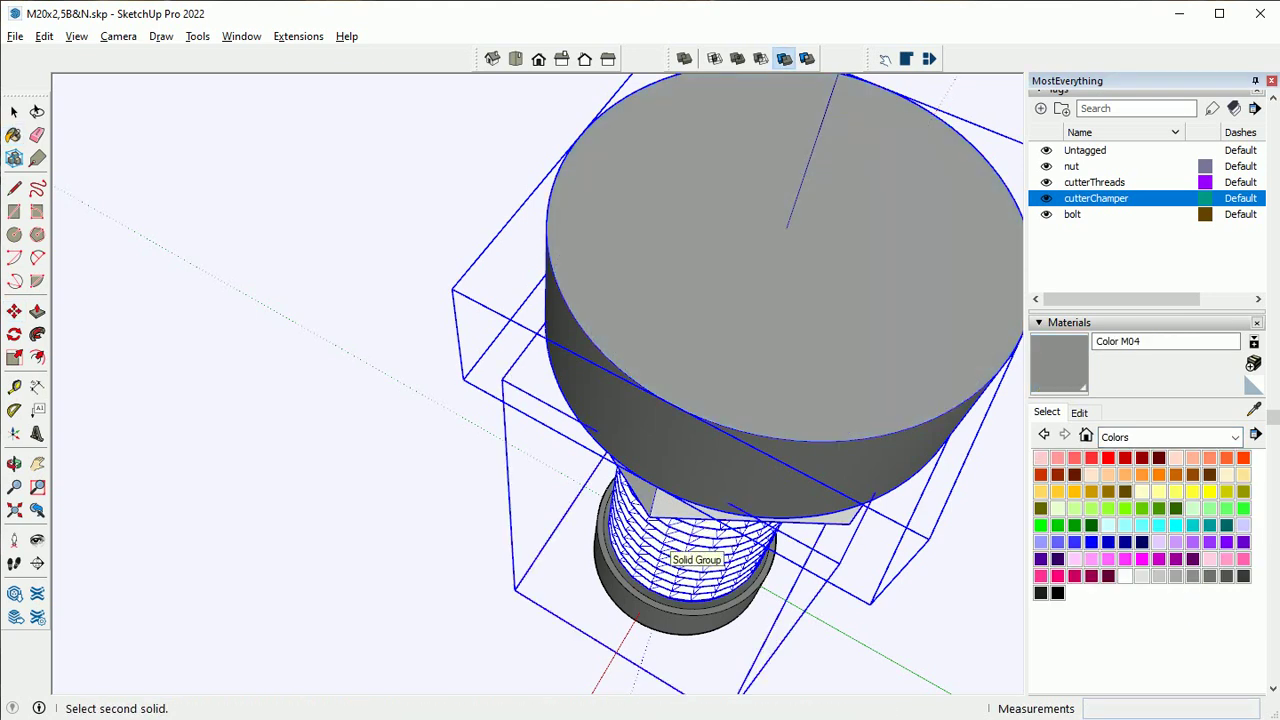
Open the bolt's context menu to soften and smooth its edges
mouse_move(640, 300)
middle_down()
mouse_move(640, 420)
mouse_move(480, 430)
middle_up()
middle_drag(640, 420, 700, 400)
right_click(786, 491)
Adjust the edge smoothing settings for the bolt and zoom the view
click(830, 690)
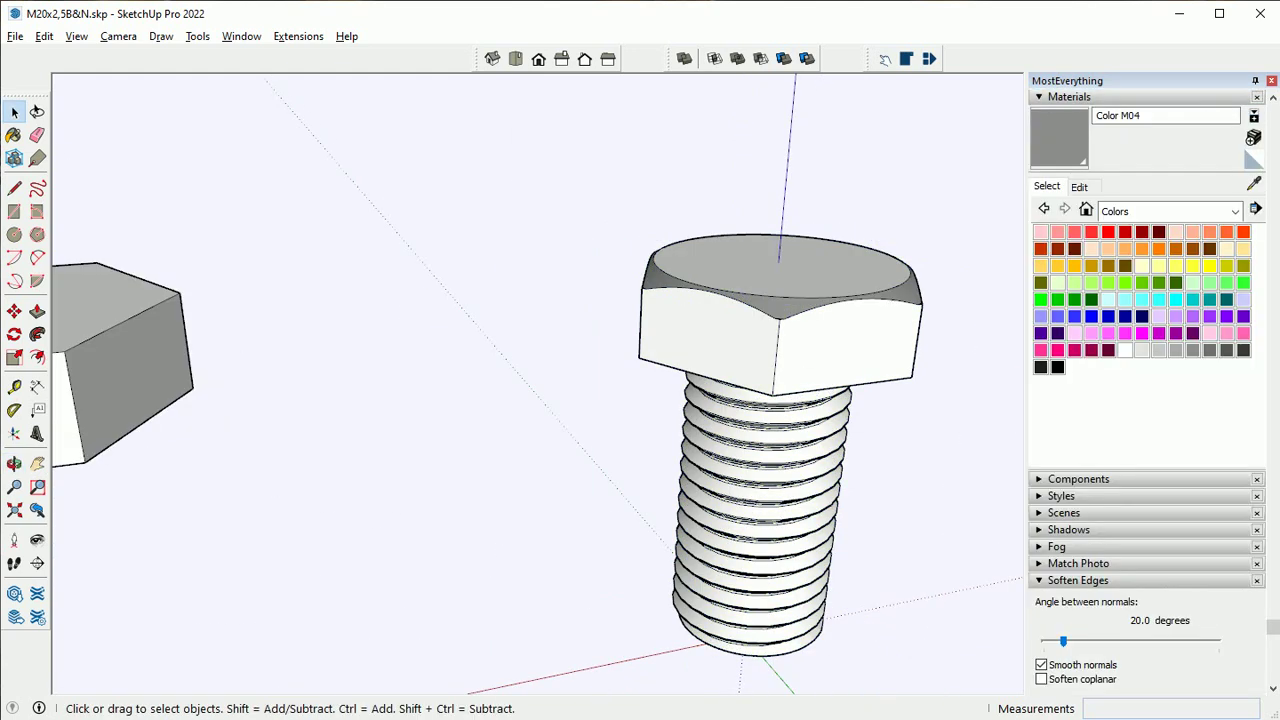
scroll(780, 400, up, 3)
scroll(780, 400, down, 3)
scroll(390, 560, up, 3)
scroll(390, 560, up, 2)
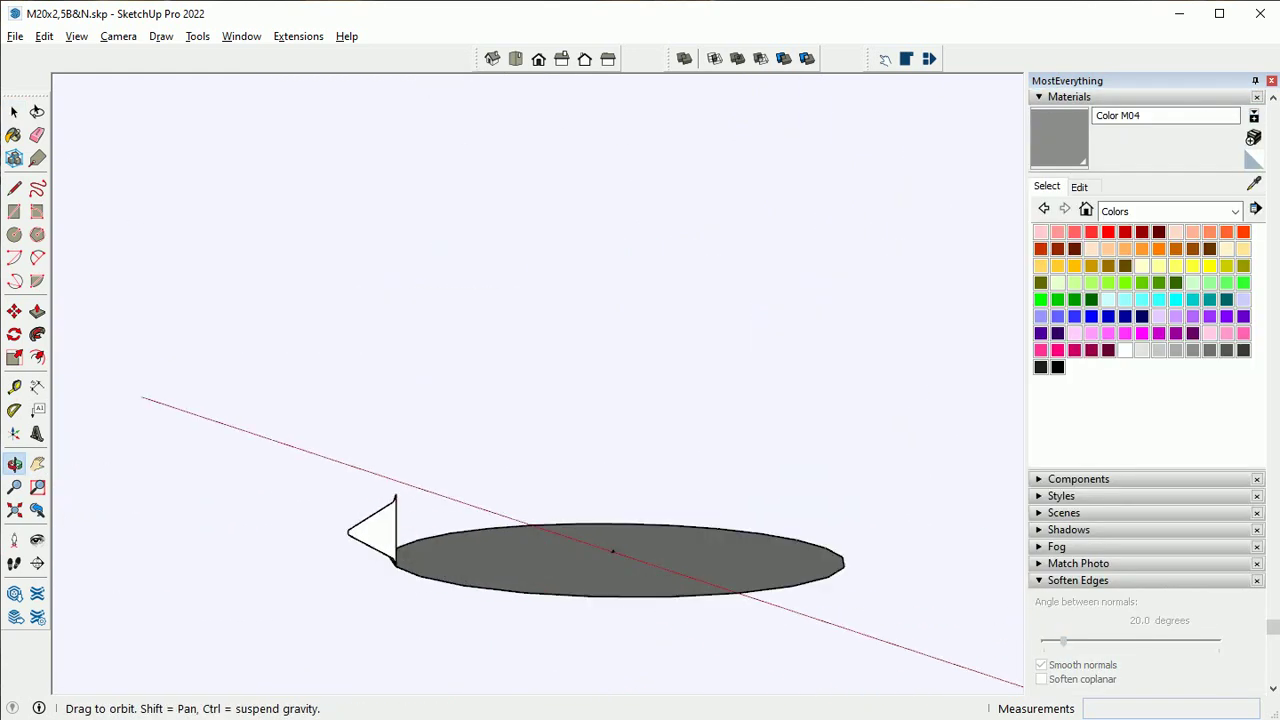
scroll(390, 560, up, 2)
scroll(300, 450, up, 1)
key(space)
Scale the pointed profile about its centre, making it slightly taller and wider
double_click(450, 455)
key(s)
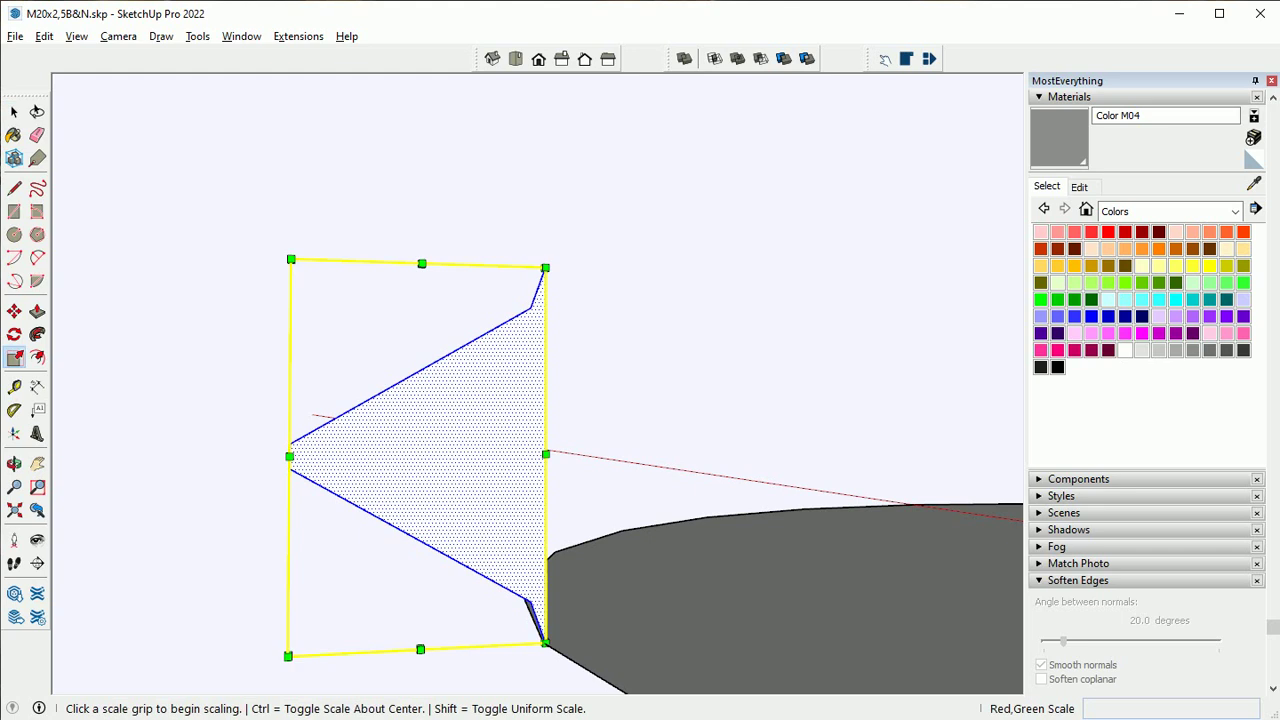
click(421, 264)
key(ctrl)
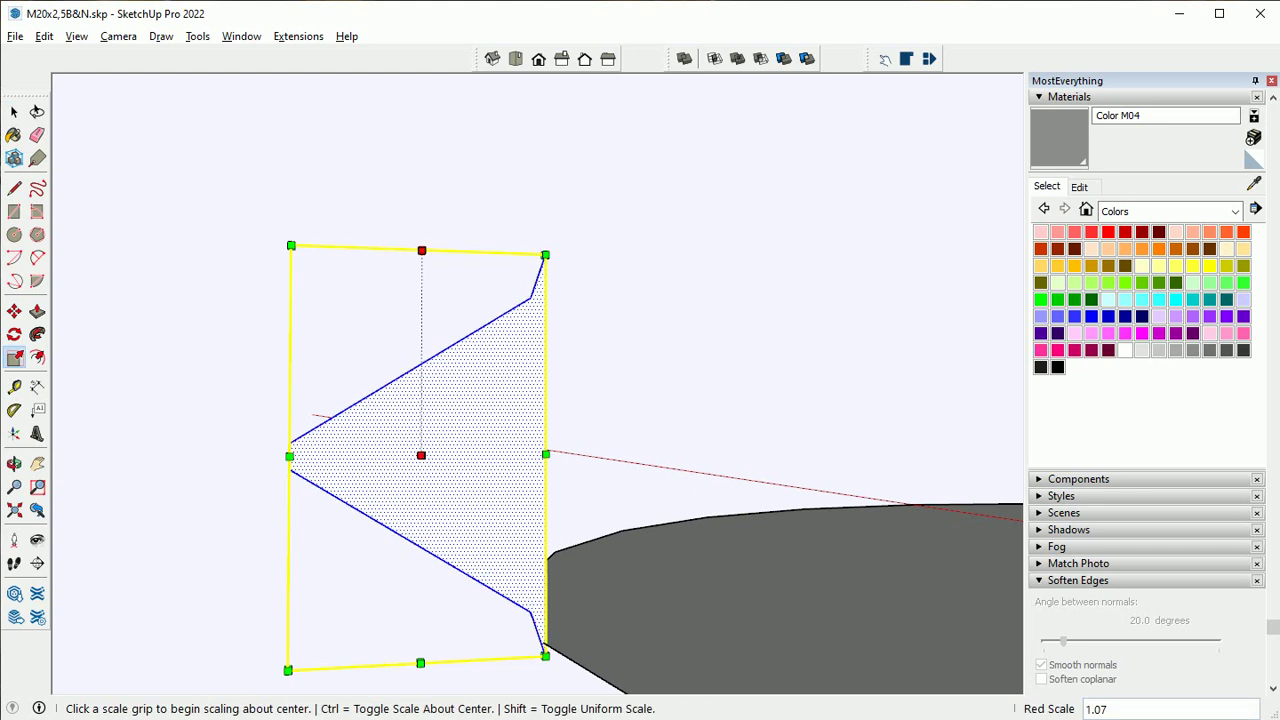
click(421, 236)
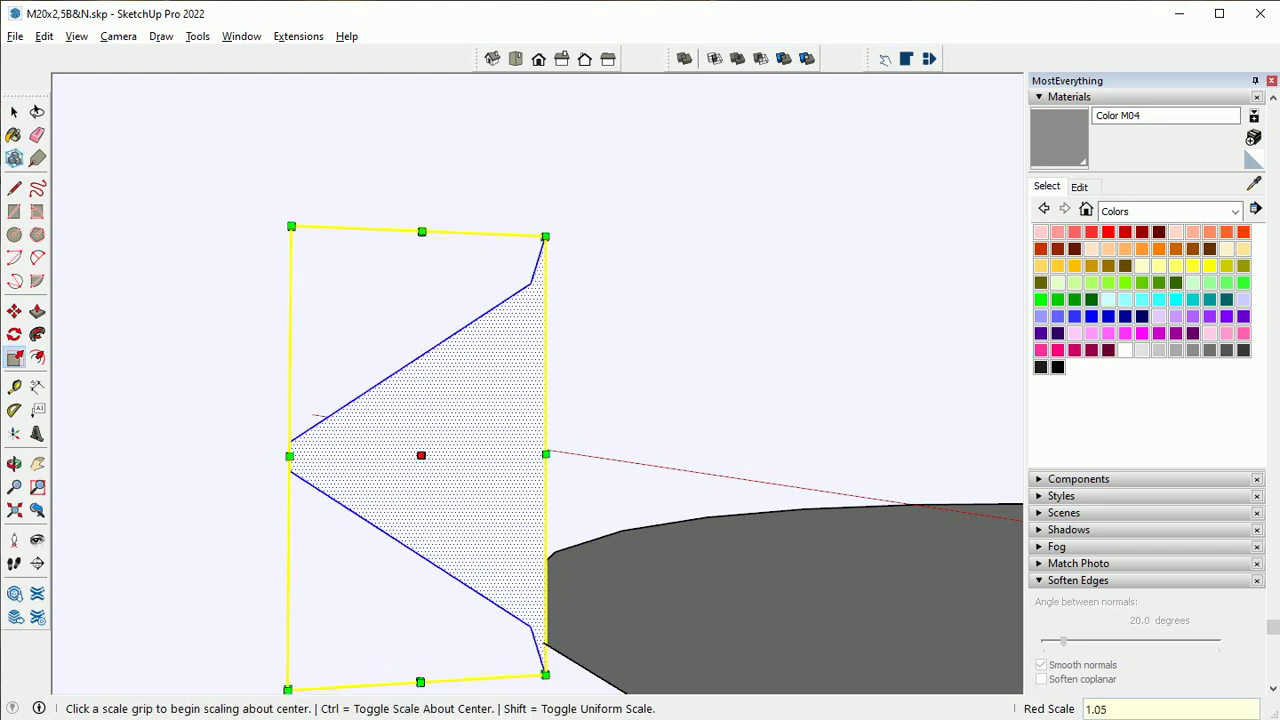
click(290, 456)
click(276, 456)
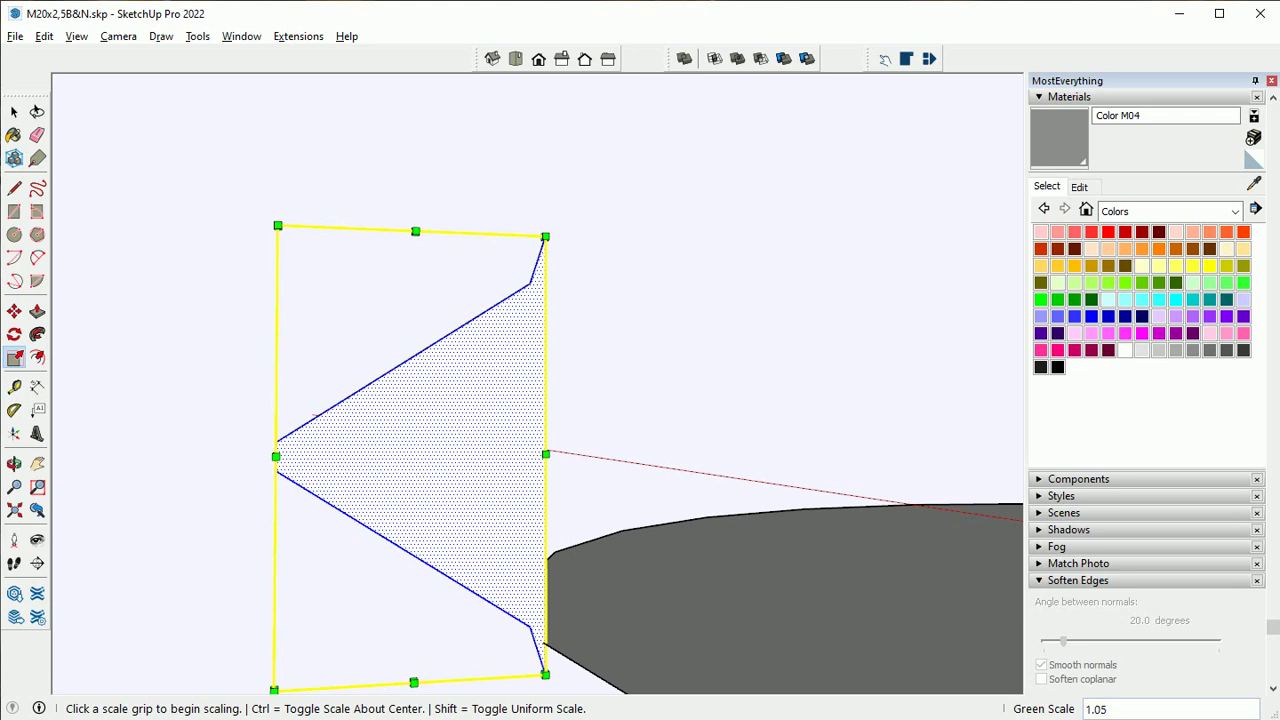
Select the dark disc, then cancel a started move and view it from above
scroll(276, 456, down, 3)
key(space)
click(686, 443)
scroll(372, 450, up, 3)
key(m)
click(372, 463)
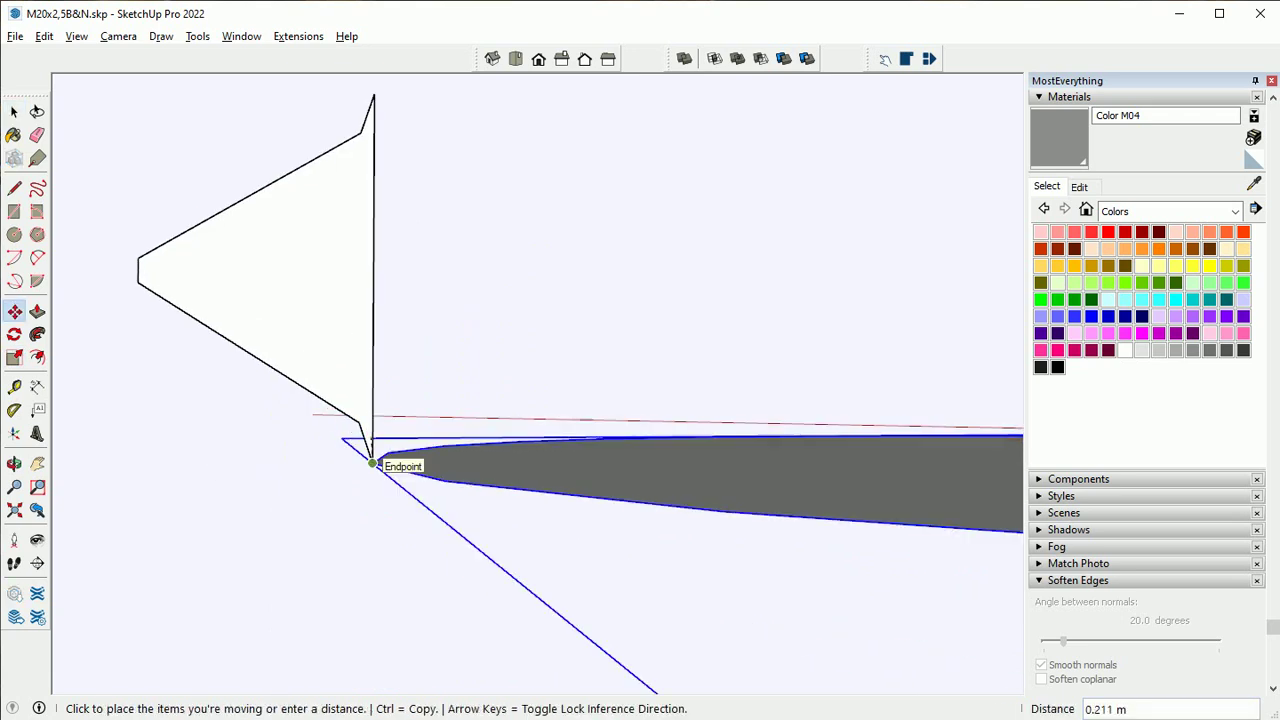
key(Escape)
middle_drag(372, 463, 549, 572)
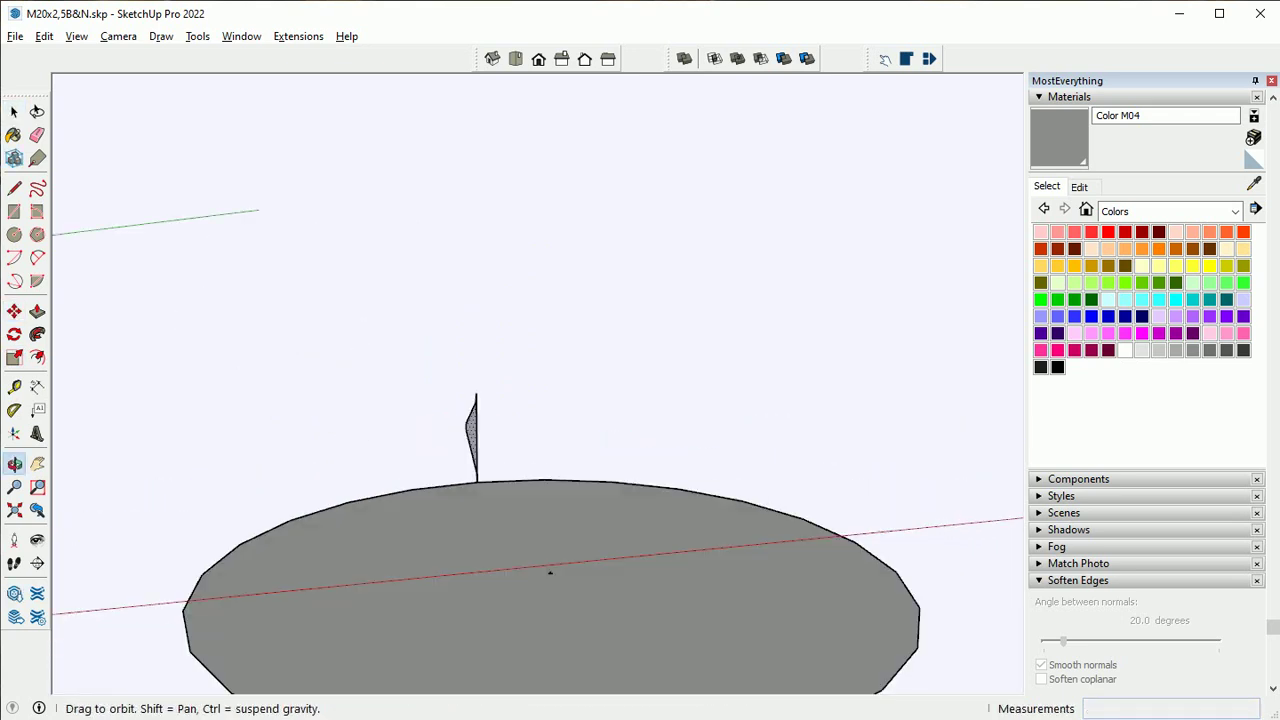
Make a rotated copy of the profile and raise it by the typed distance 304
click(476, 480)
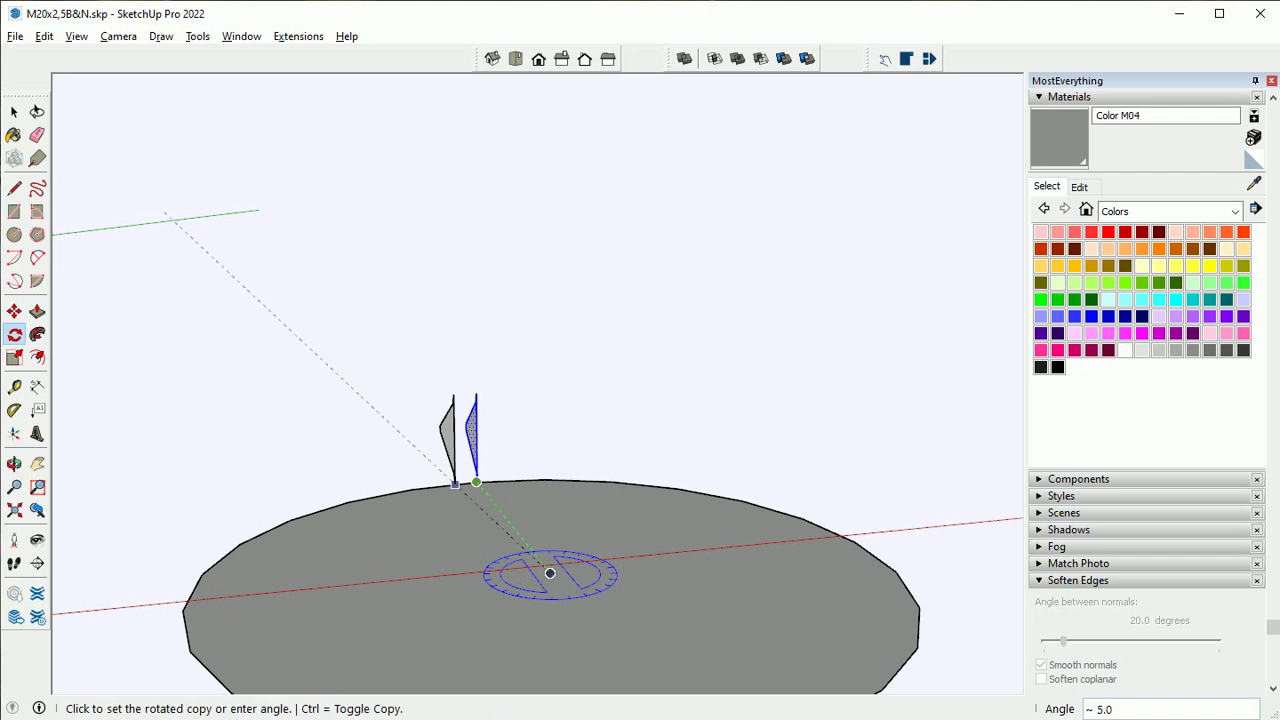
scroll(410, 490, up, 5)
click(436, 453)
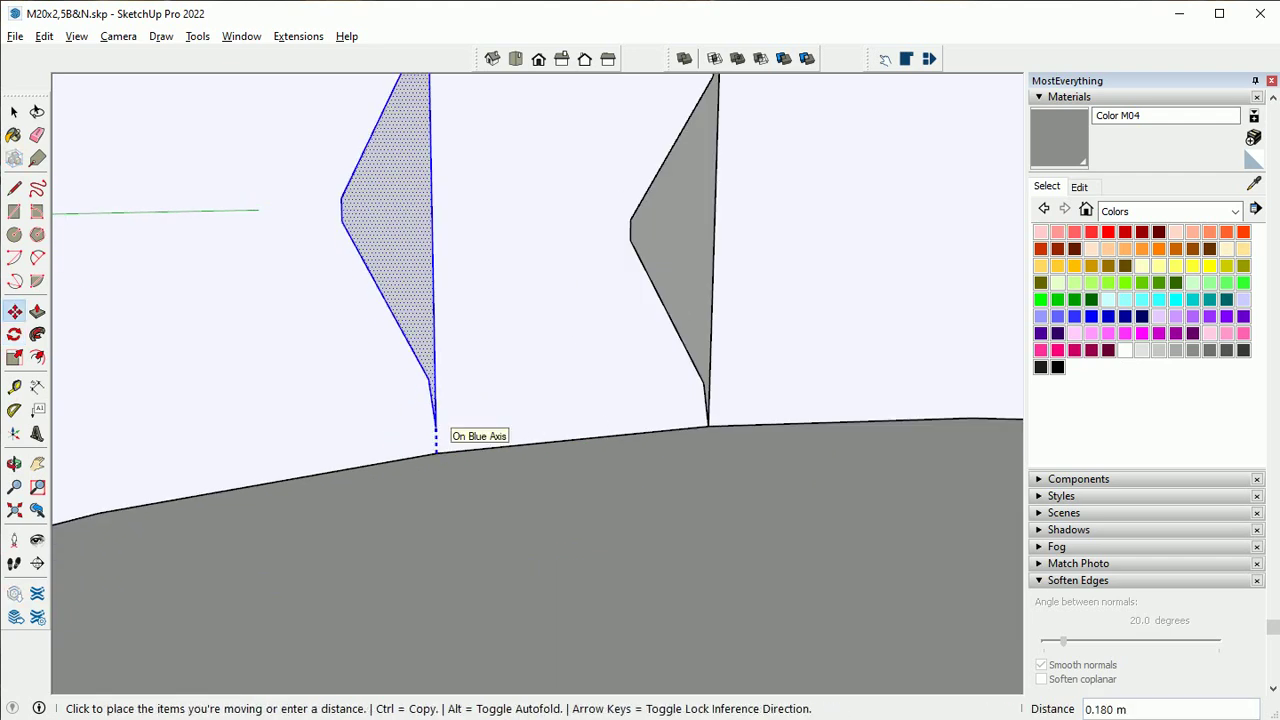
text(304)
key(Return)
Draw edges between the two profiles to close the top, front and lower faces
key(l)
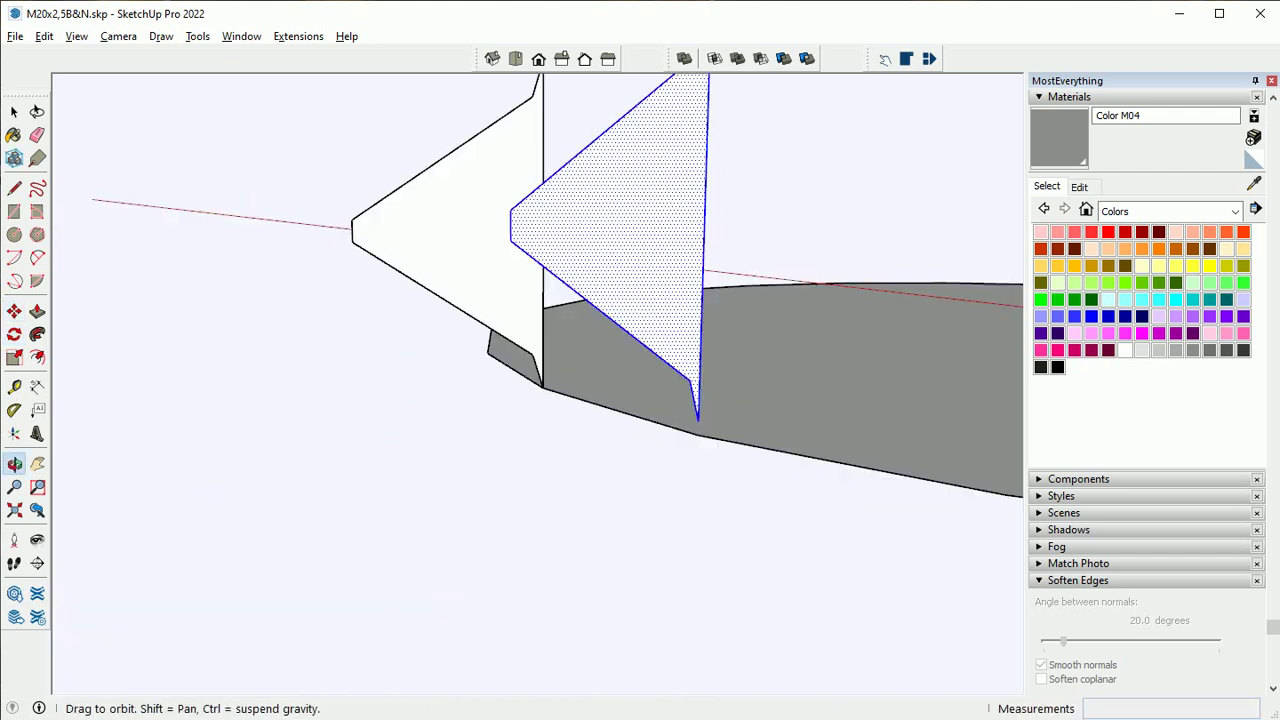
middle_drag(436, 440, 651, 370)
click(407, 147)
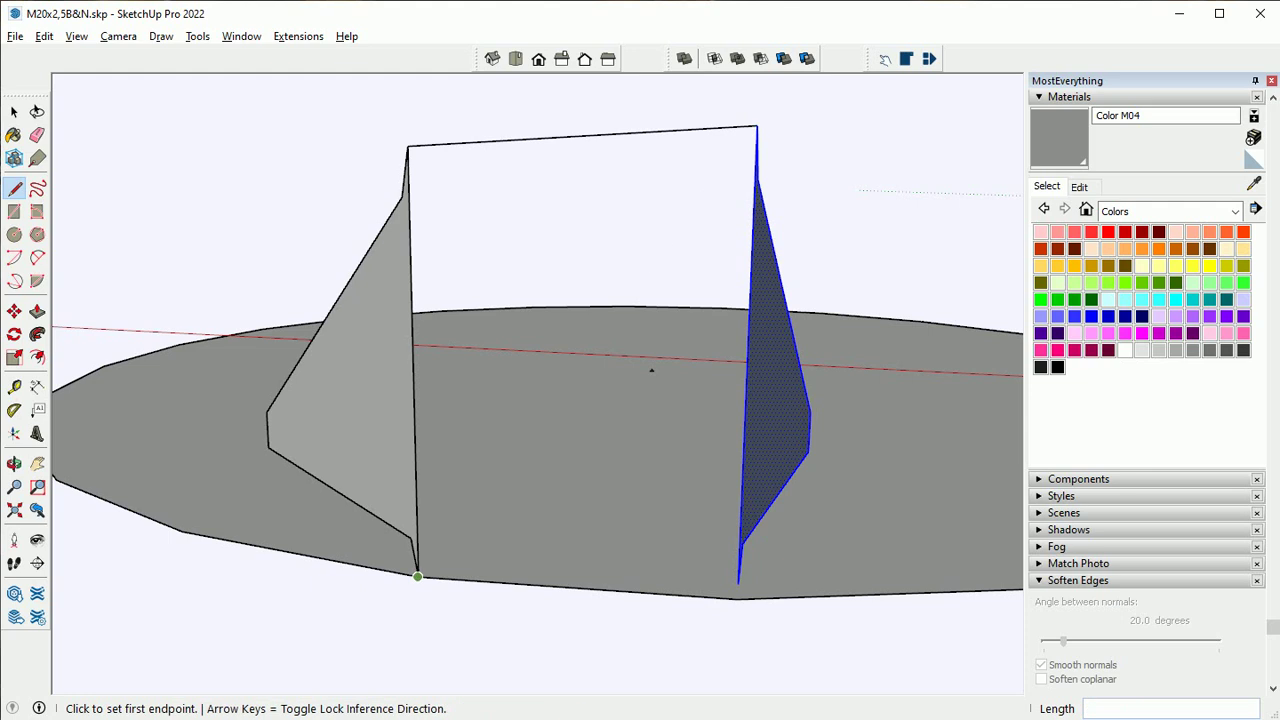
click(418, 576)
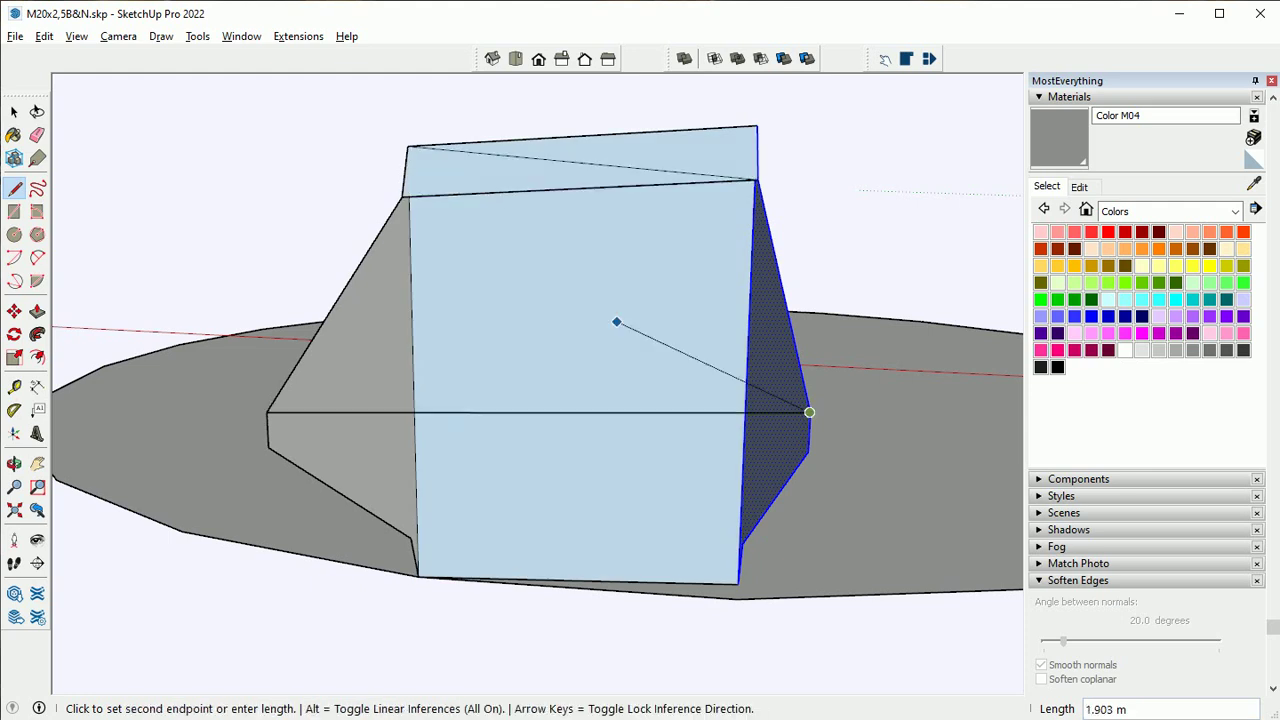
click(809, 412)
click(268, 447)
click(809, 452)
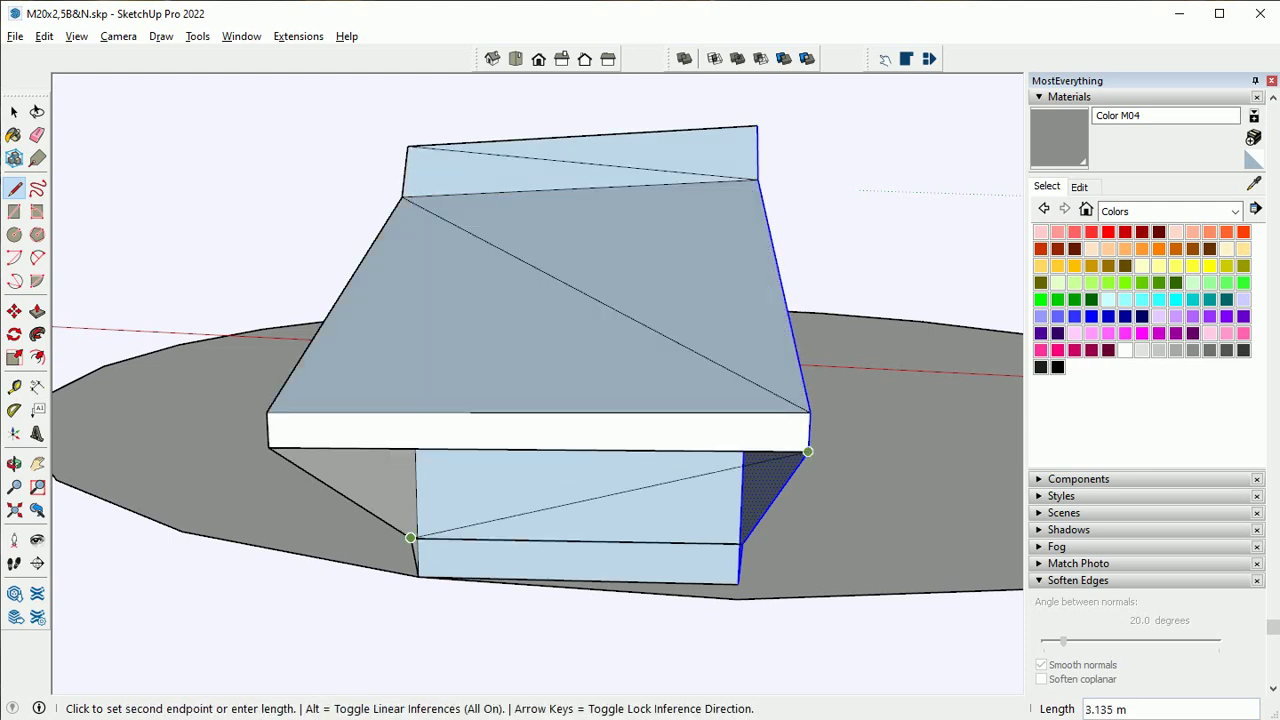
click(410, 537)
Select all connected cutter geometry and bring up its context menu
key(space)
triple_click(574, 363)
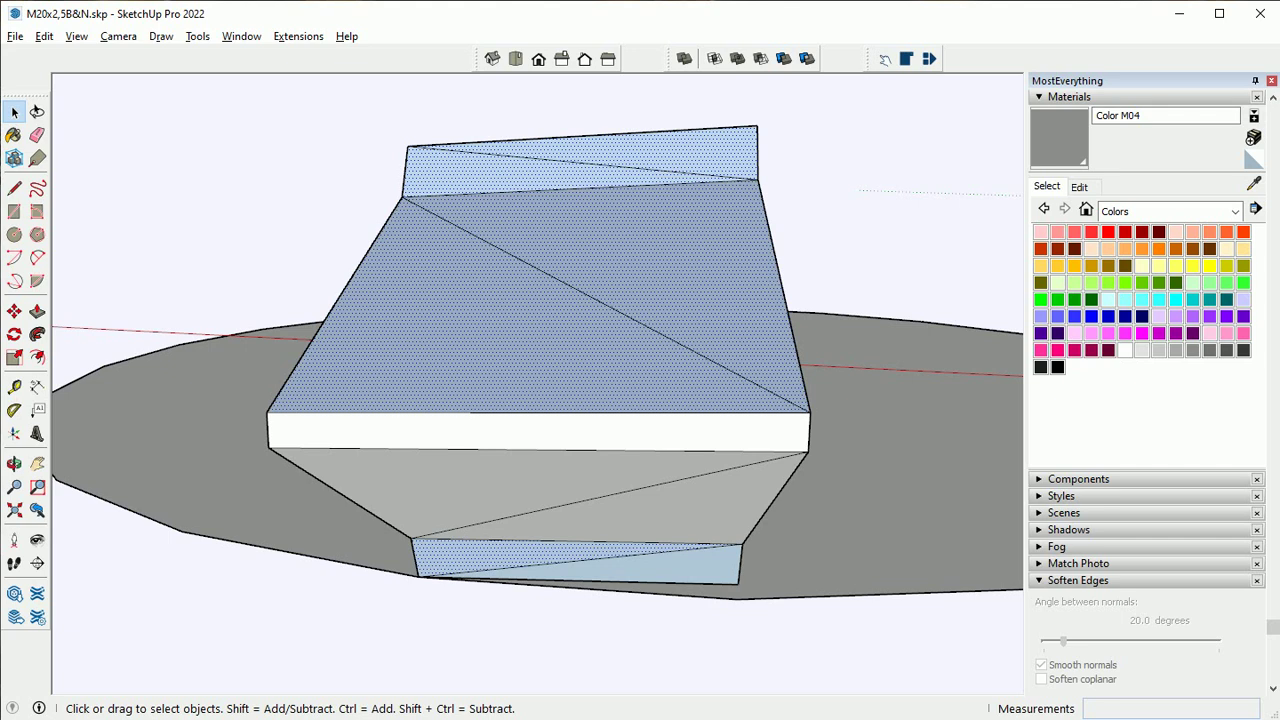
right_click(574, 363)
click(580, 574)
middle_drag(580, 574, 487, 385)
right_click(487, 385)
Reverse the cutter's faces so they point outward, then inspect it
click(549, 559)
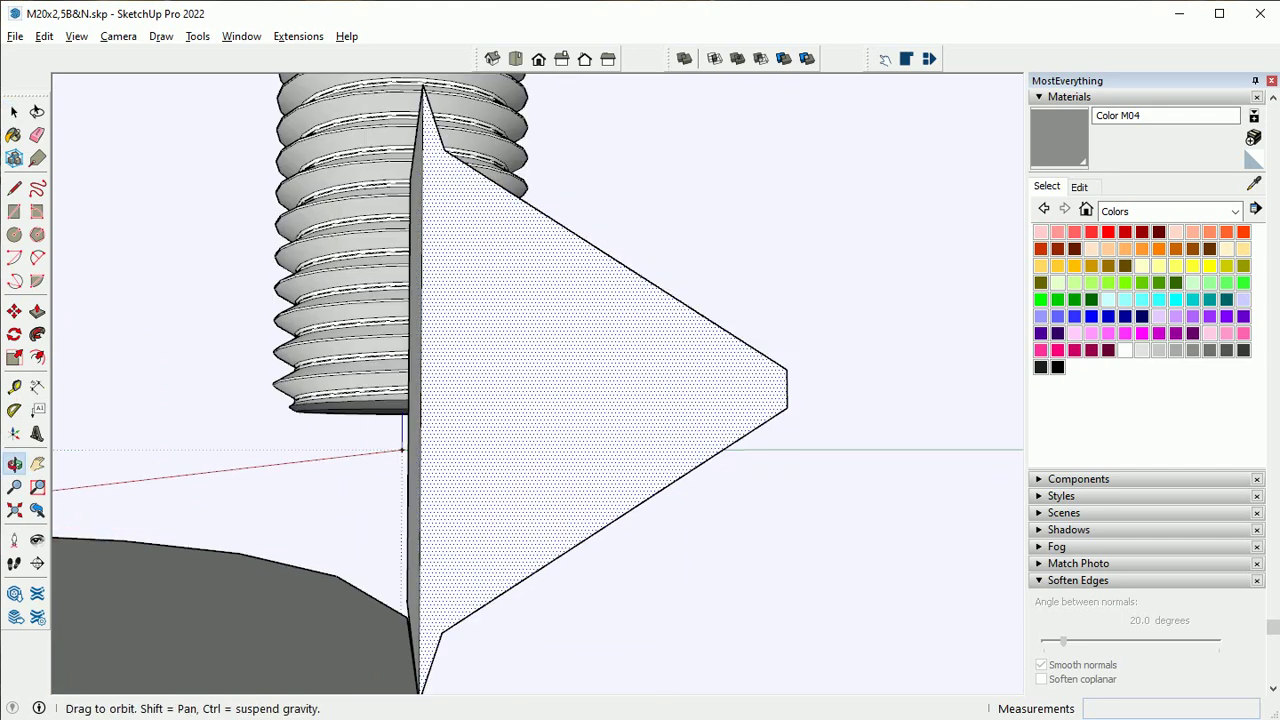
mouse_move(549, 559)
middle_down()
mouse_move(700, 450)
mouse_move(617, 580)
middle_up()
scroll(617, 580, down, 3)
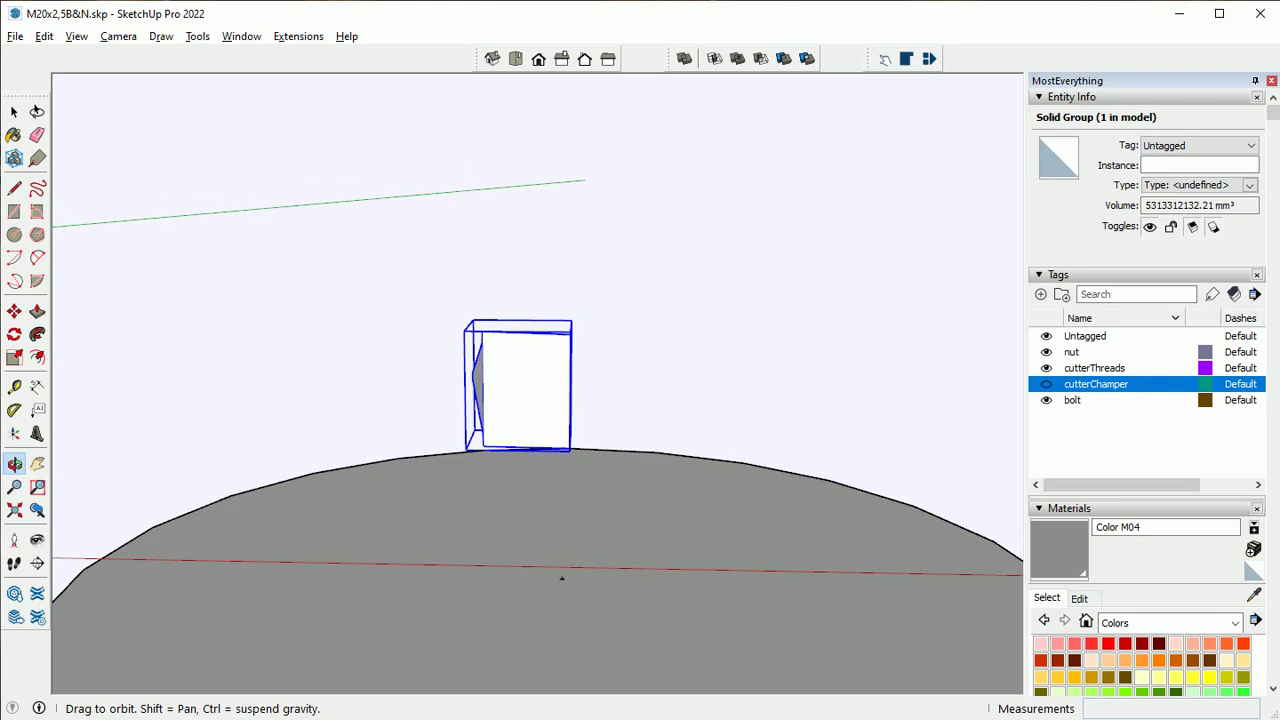
Rotate-copy the segment beside the original and merge both into one OuterShell solid
key(q)
click(560, 580)
key(ctrl)
click(482, 333)
key(space)
scroll(482, 333, up, 2)
scroll(482, 340, up, 3)
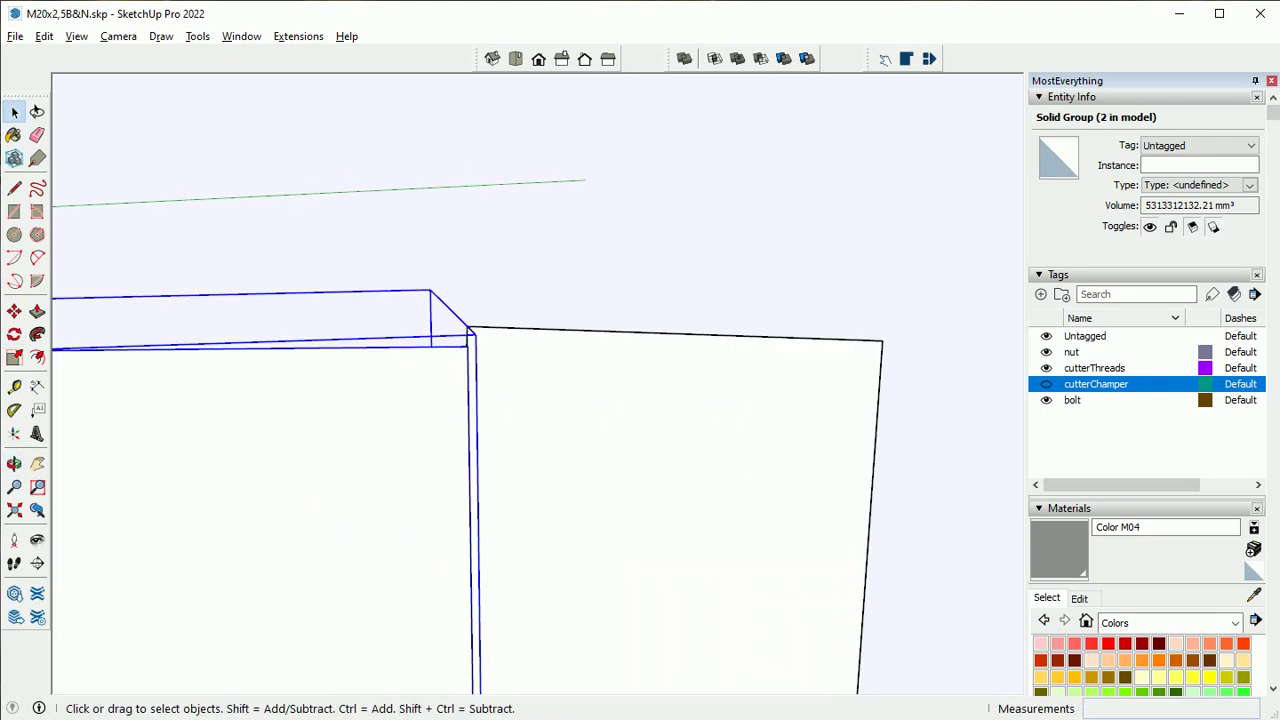
key(m)
scroll(482, 340, down, 4)
click(684, 58)
Rotate-copy another segment around the bolt axis
key(q)
click(668, 570)
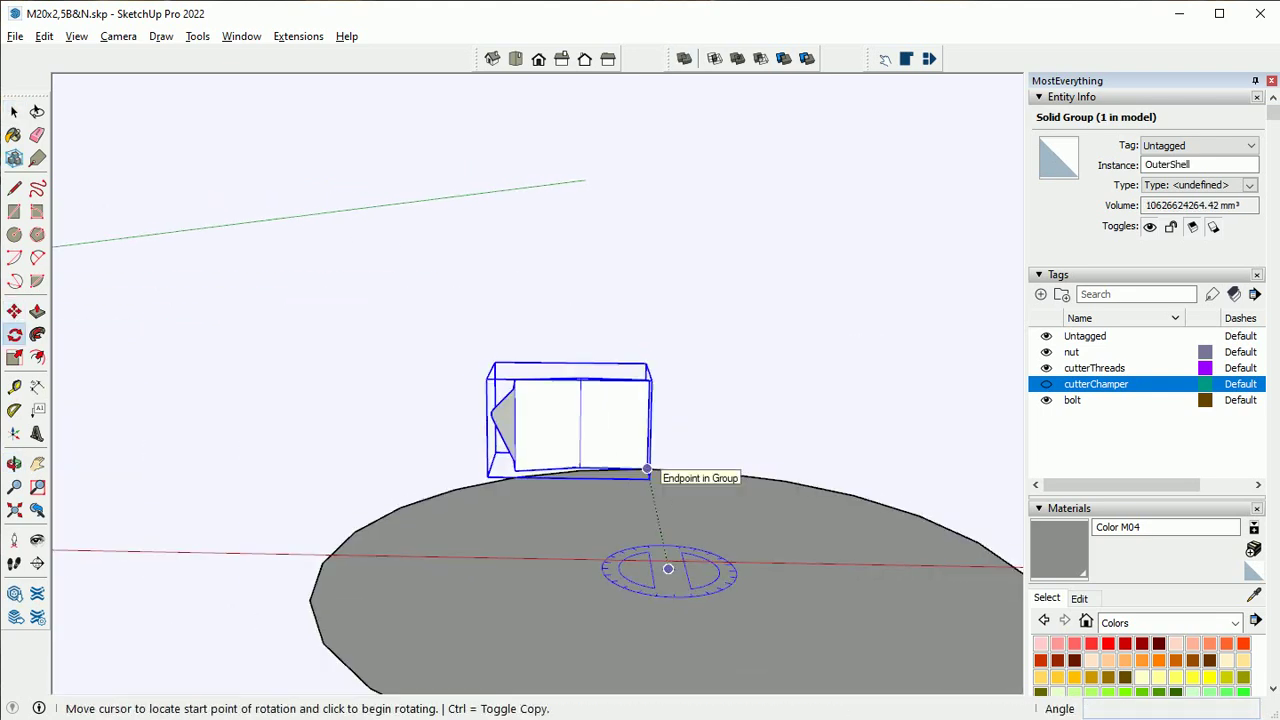
click(670, 475)
key(ctrl)
click(486, 410)
middle_drag(486, 440, 586, 438)
Merge the remaining segment into the OuterShell group
scroll(586, 438, up, 3)
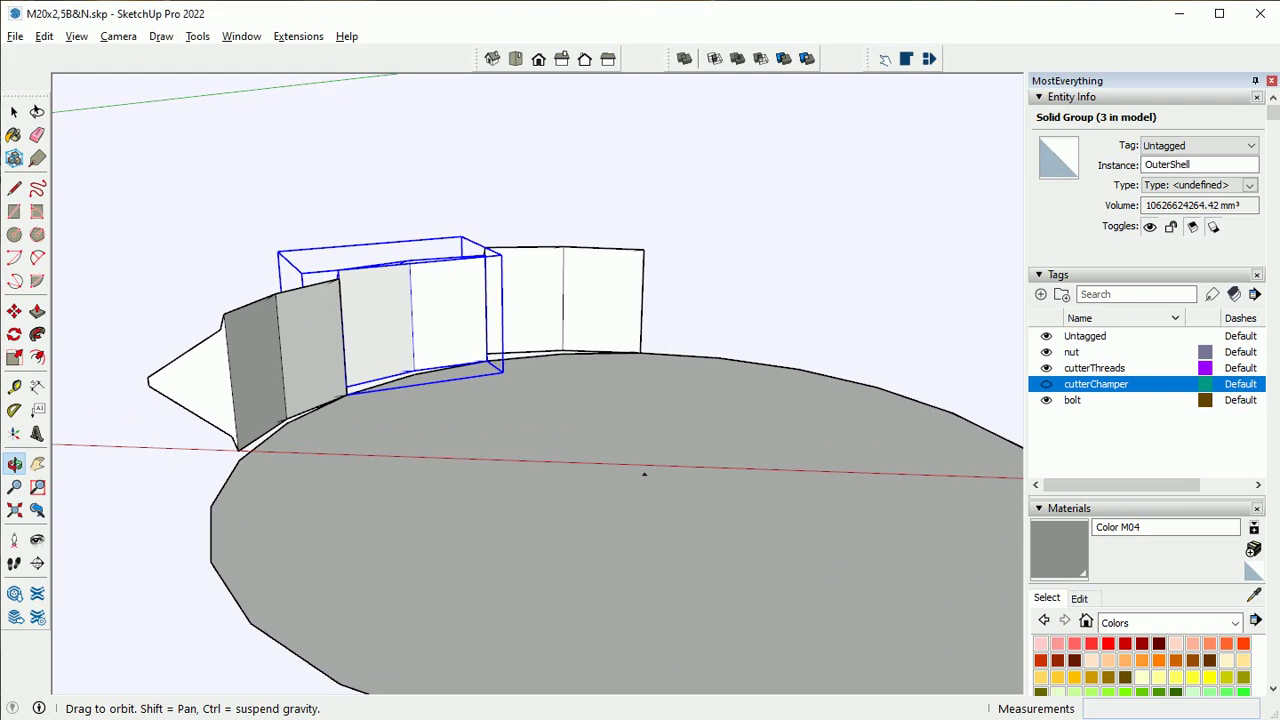
scroll(643, 471, up, 3)
key(m)
key(space)
key(m)
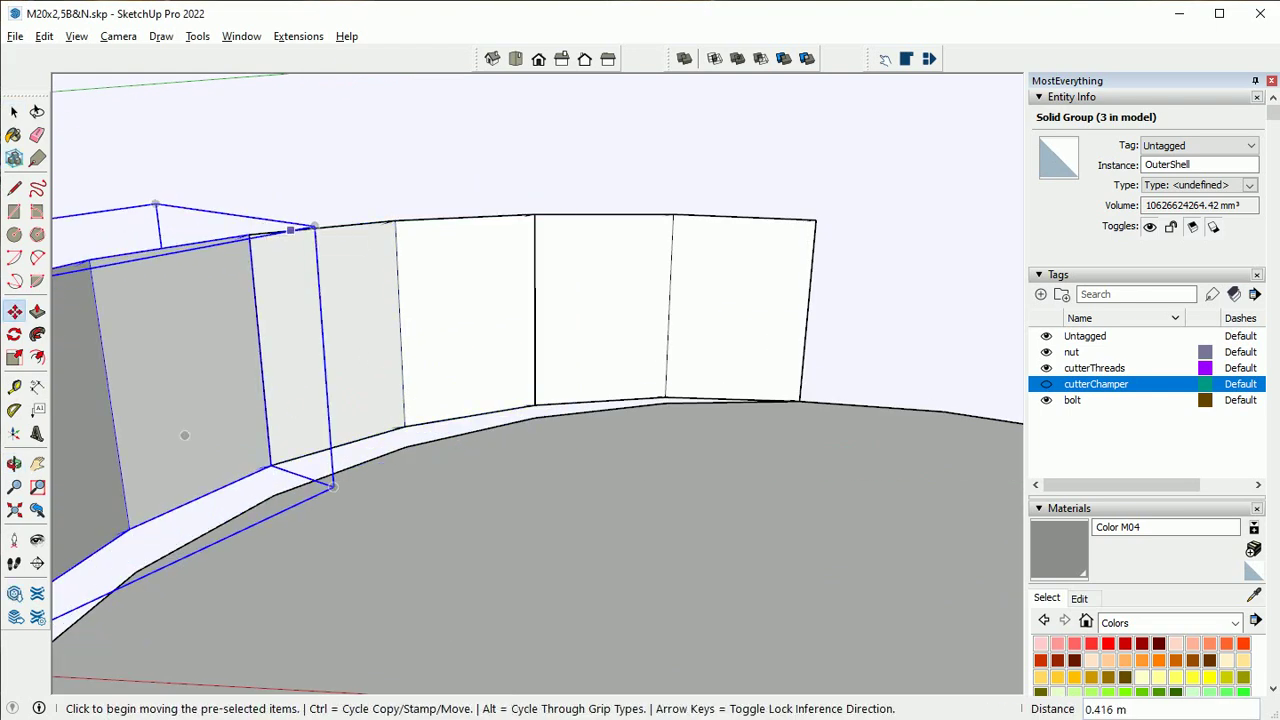
click(684, 58)
scroll(537, 380, down, 4)
click(480, 420)
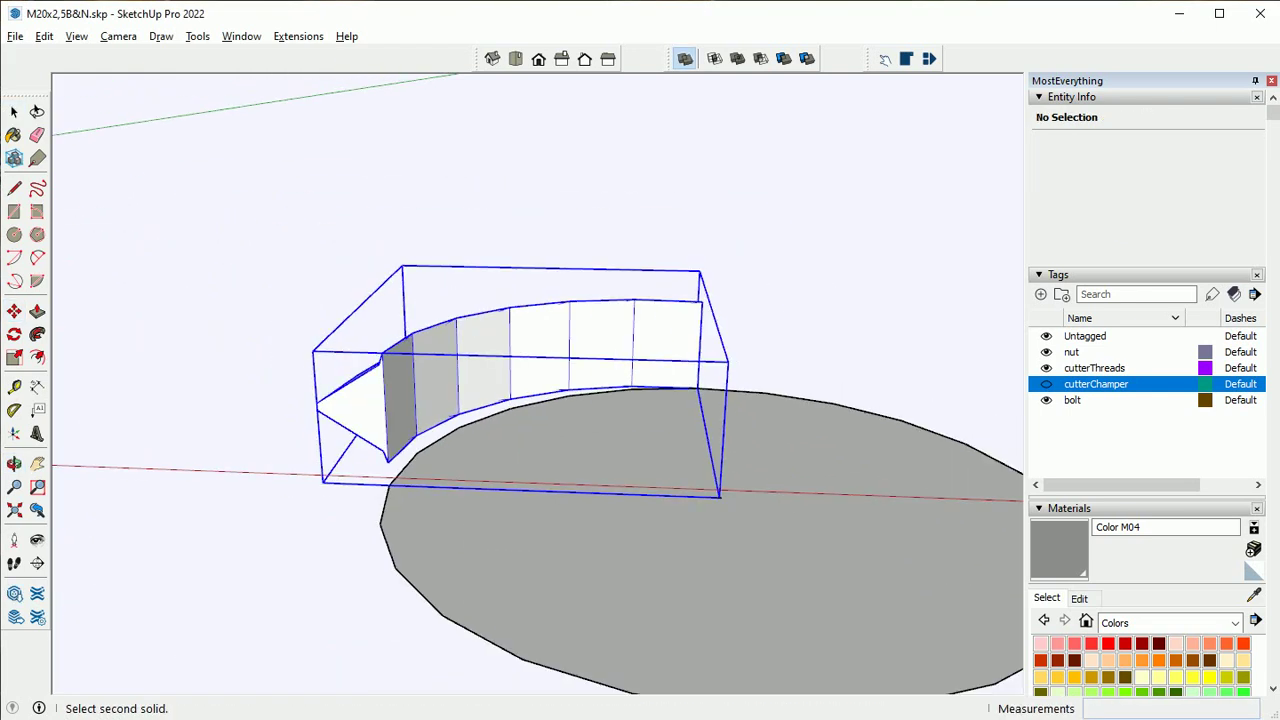
Start a rotate-copy of the merged shell about the bolt axis
key(q)
click(719, 497)
click(697, 388)
key(ctrl)
Place the 90° rotated copy and move it onto the end of the thread ring
click(382, 353)
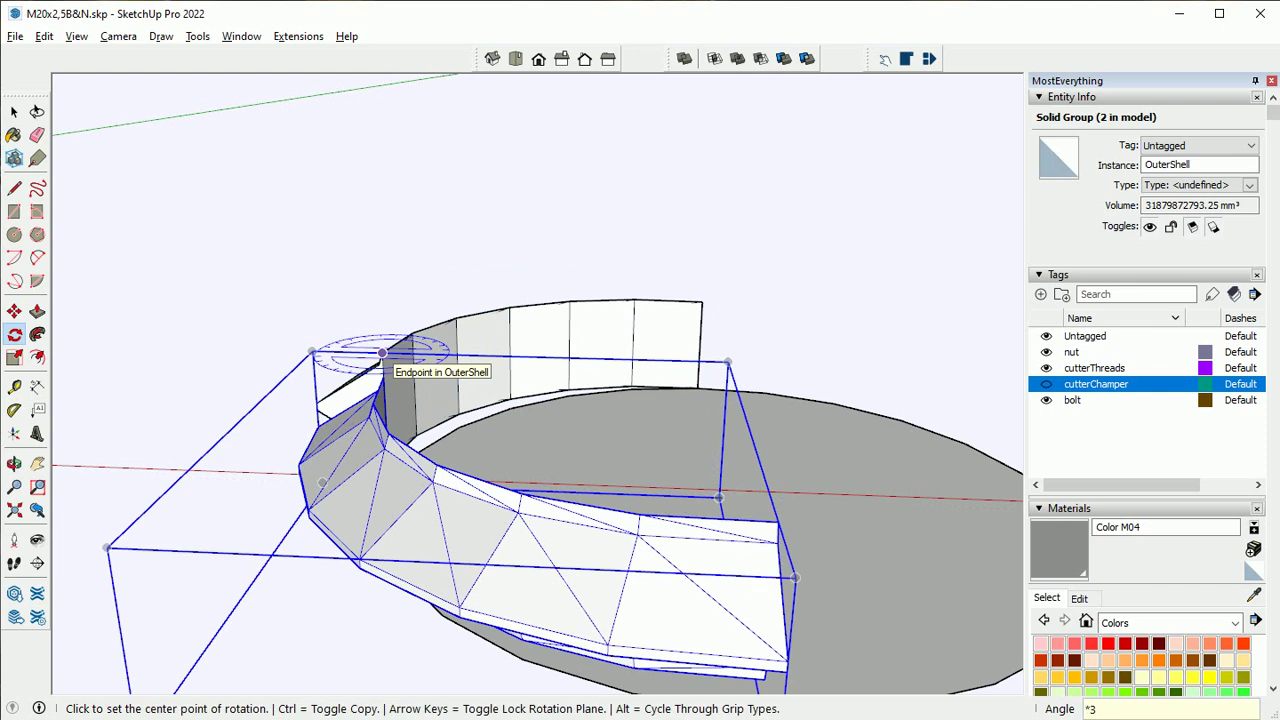
middle_drag(382, 353, 634, 476)
key(m)
scroll(634, 476, down, 3)
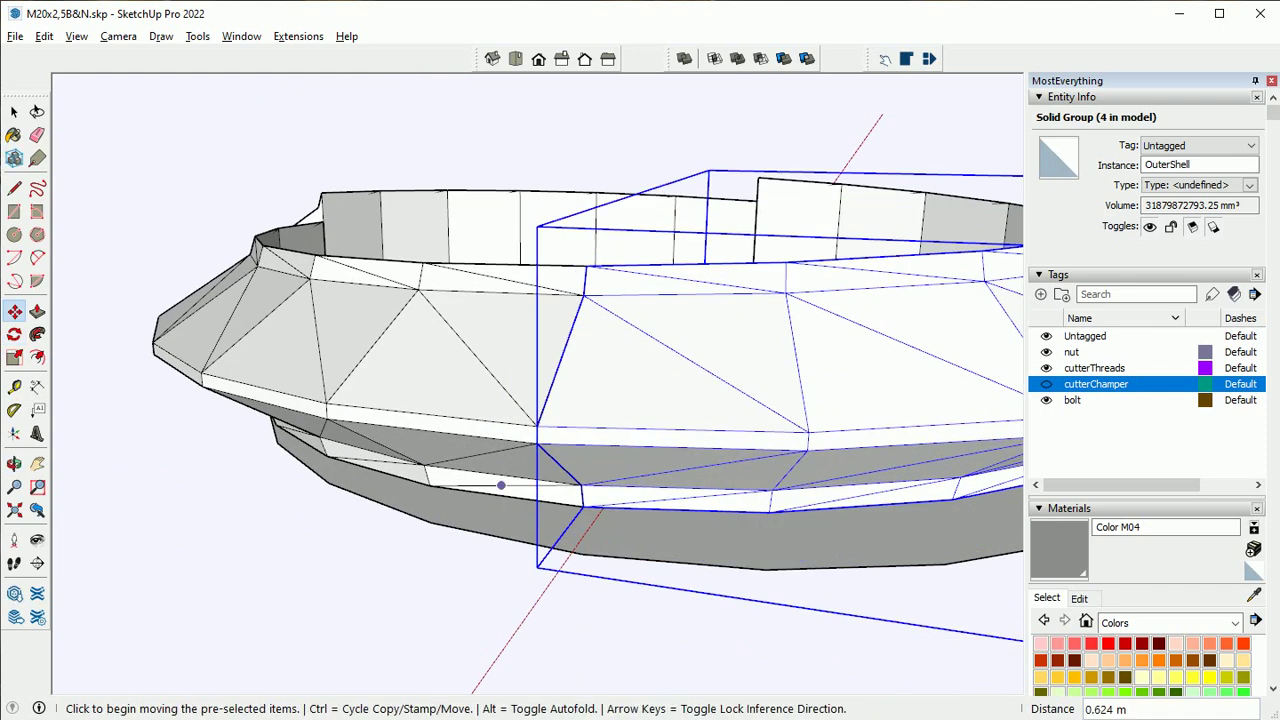
mouse_move(500, 486)
middle_down()
mouse_move(413, 428)
mouse_move(312, 452)
middle_up()
scroll(413, 428, up, 3)
scroll(413, 428, down, 3)
scroll(312, 452, up, 3)
click(312, 452)
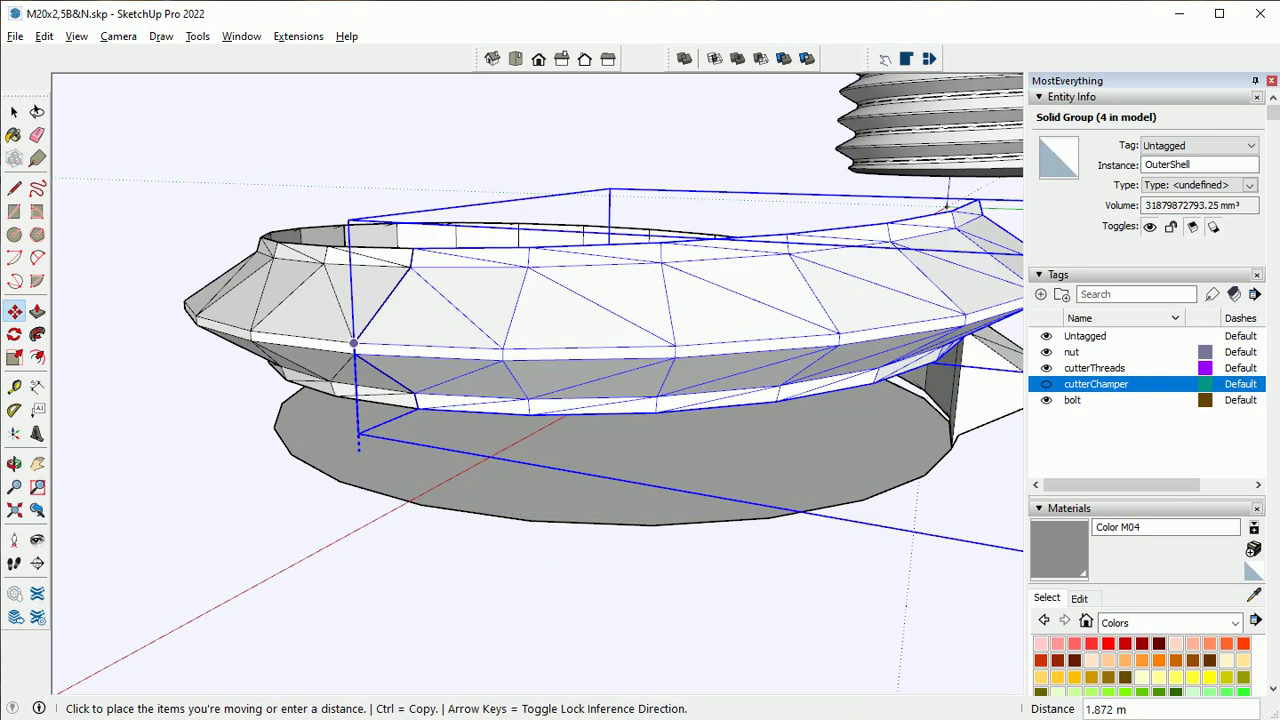
click(470, 330)
mouse_move(470, 330)
middle_down()
mouse_move(561, 385)
mouse_move(540, 300)
middle_up()
Merge the pieces into one shell and copy the full thread turn upward
key(s)
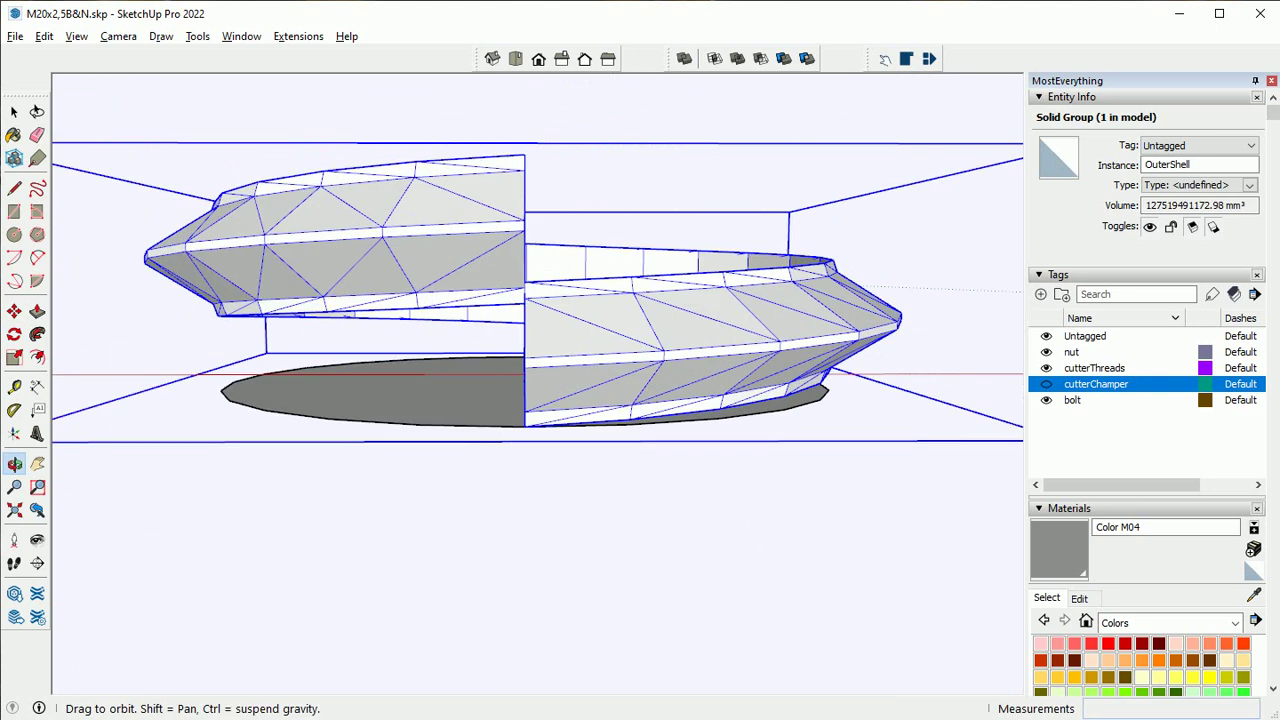
scroll(538, 300, up, 2)
key(m)
key(ctrl)
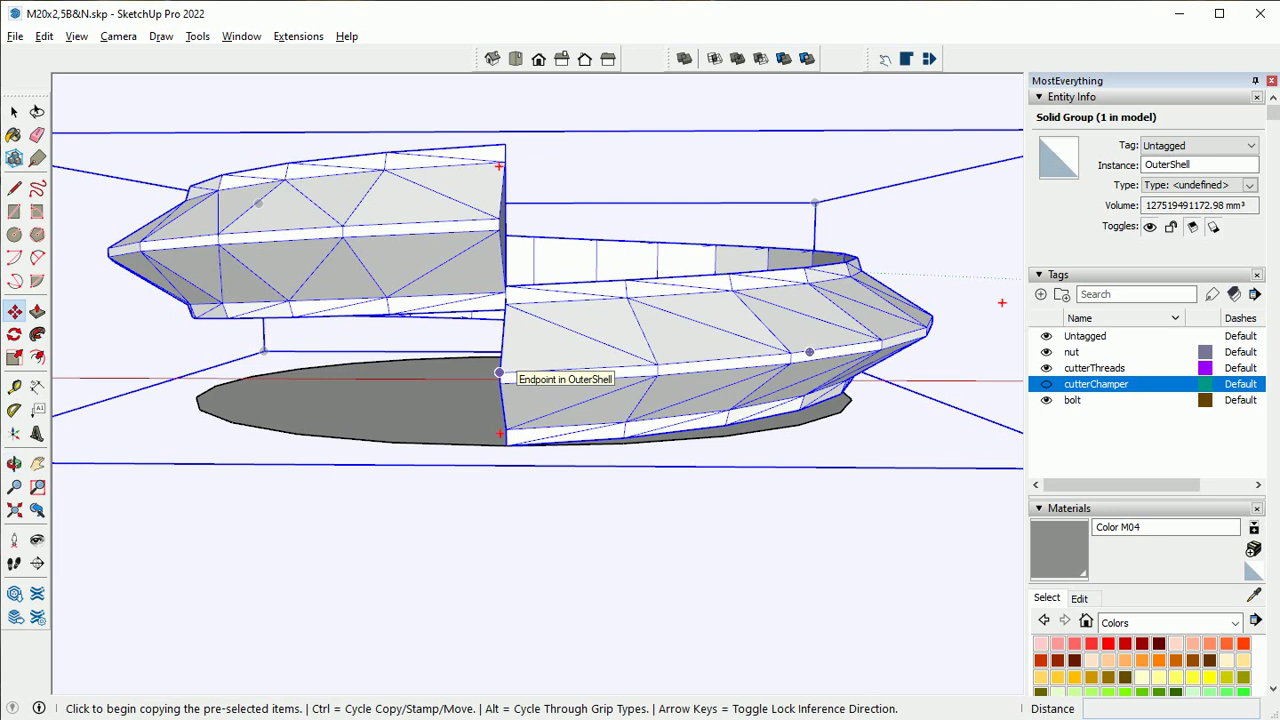
click(510, 374)
key(Escape)
scroll(523, 337, down, 5)
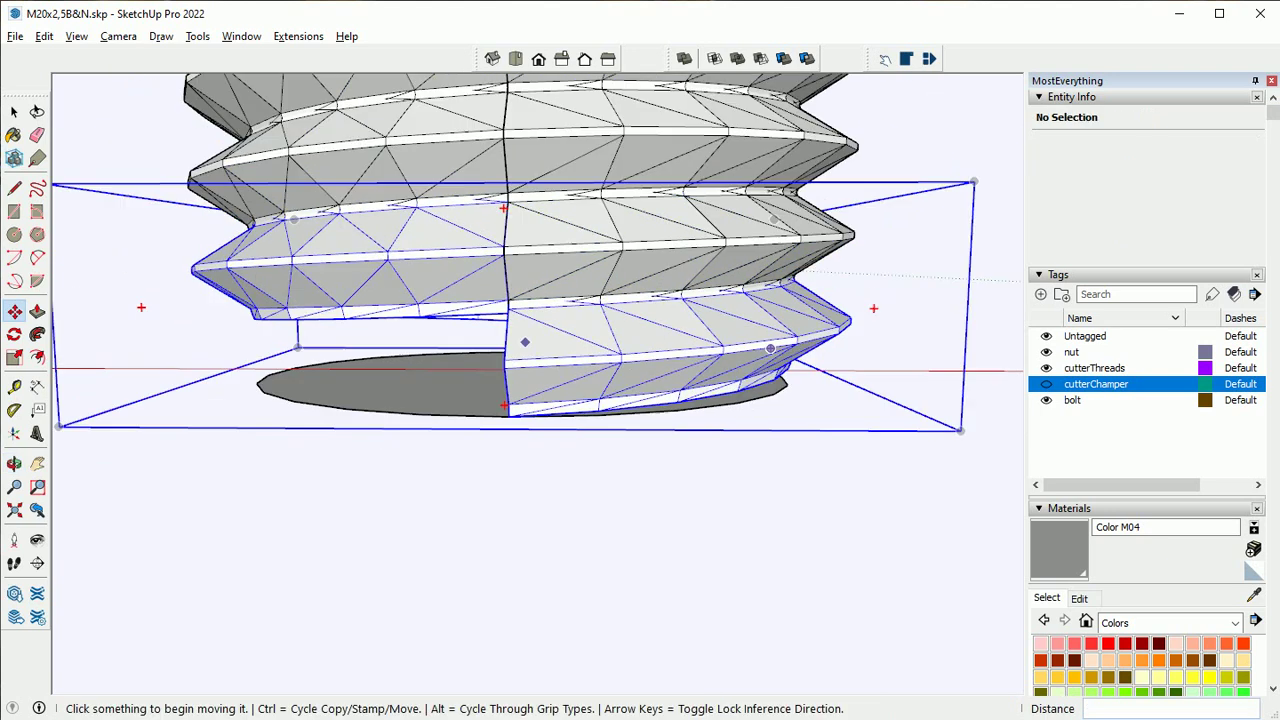
key(space)
scroll(523, 337, up, 2)
Push/Pull the bottom face up to fill the cylinder and verify the OuterShell selection
key(p)
click(449, 583)
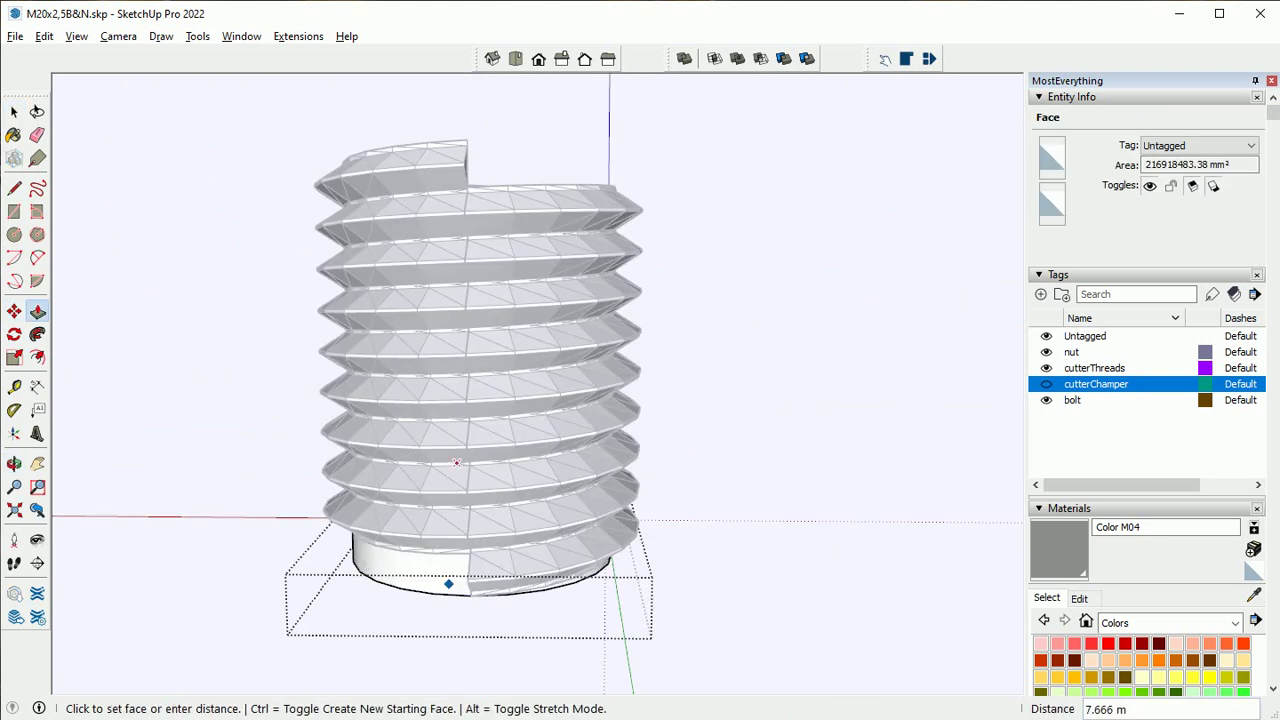
click(466, 137)
key(space)
key(ctrl+t)
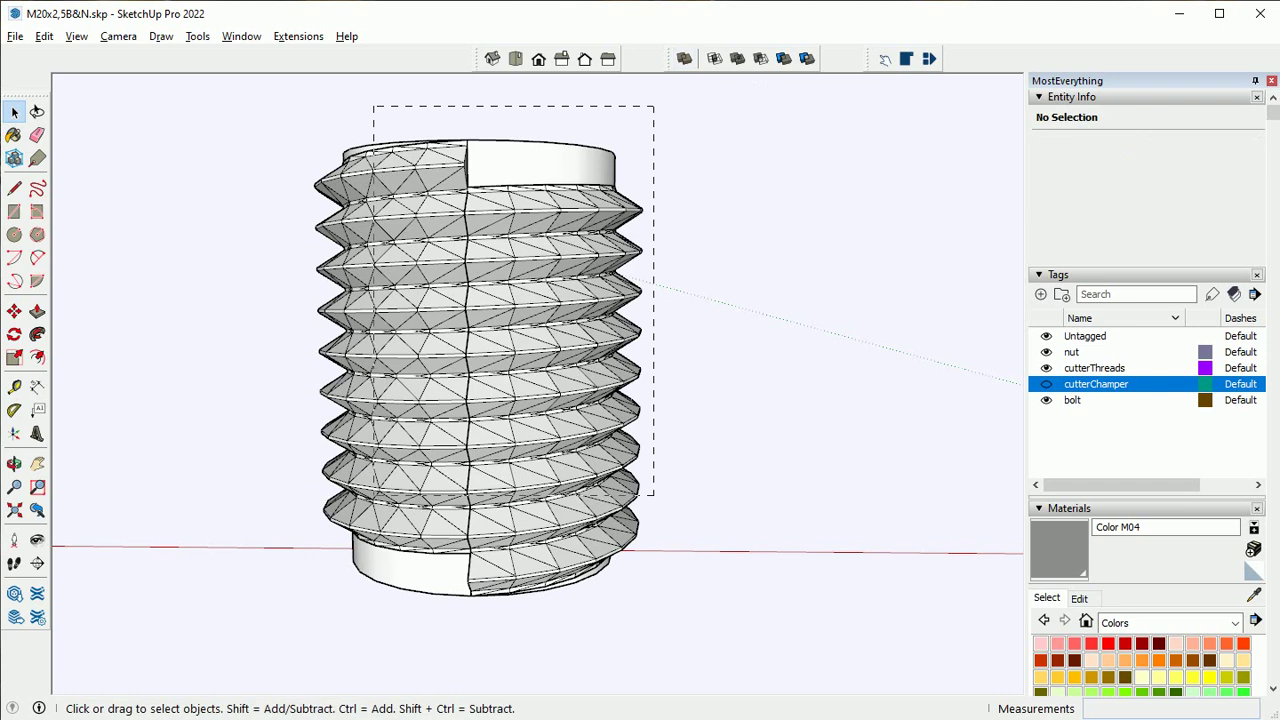
key(ctrl+a)
click(478, 368)
key(ctrl+t)
scroll(680, 361, down, 3)
scroll(567, 365, down, 3)
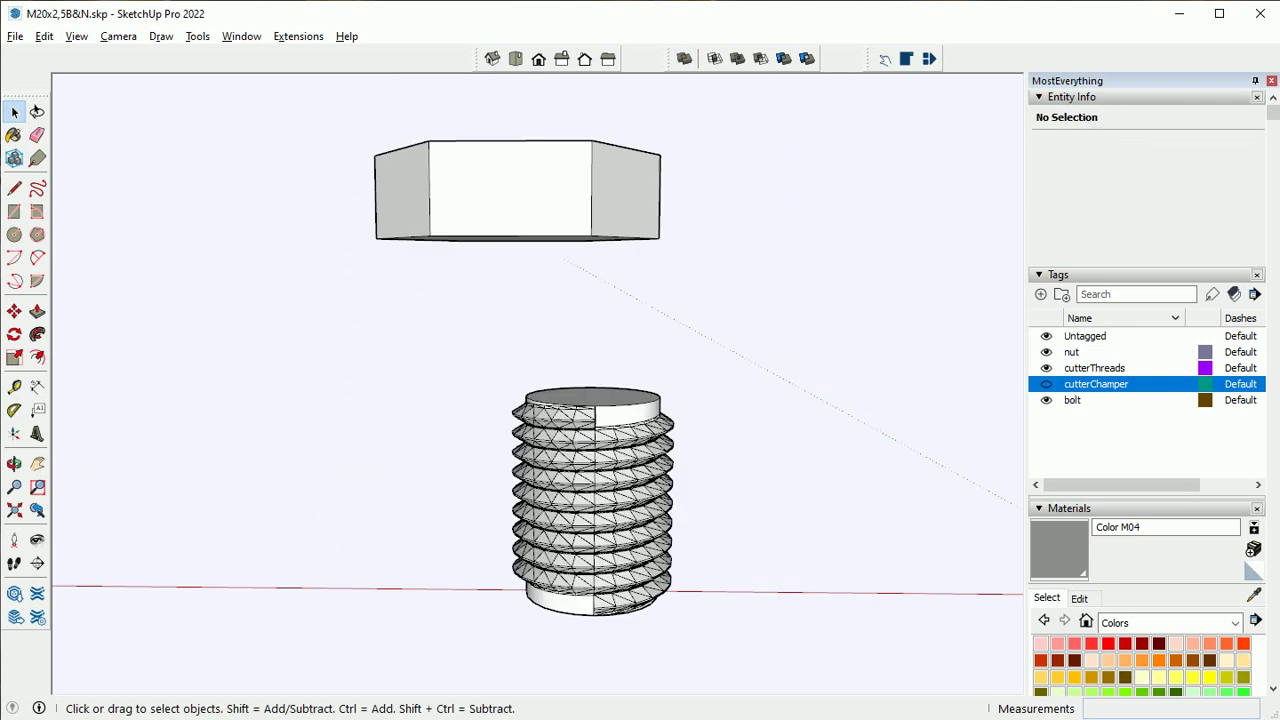
middle_drag(567, 365, 590, 330)
Locate the top circle's centre and select the nut's hexagon top
right_click(634, 428)
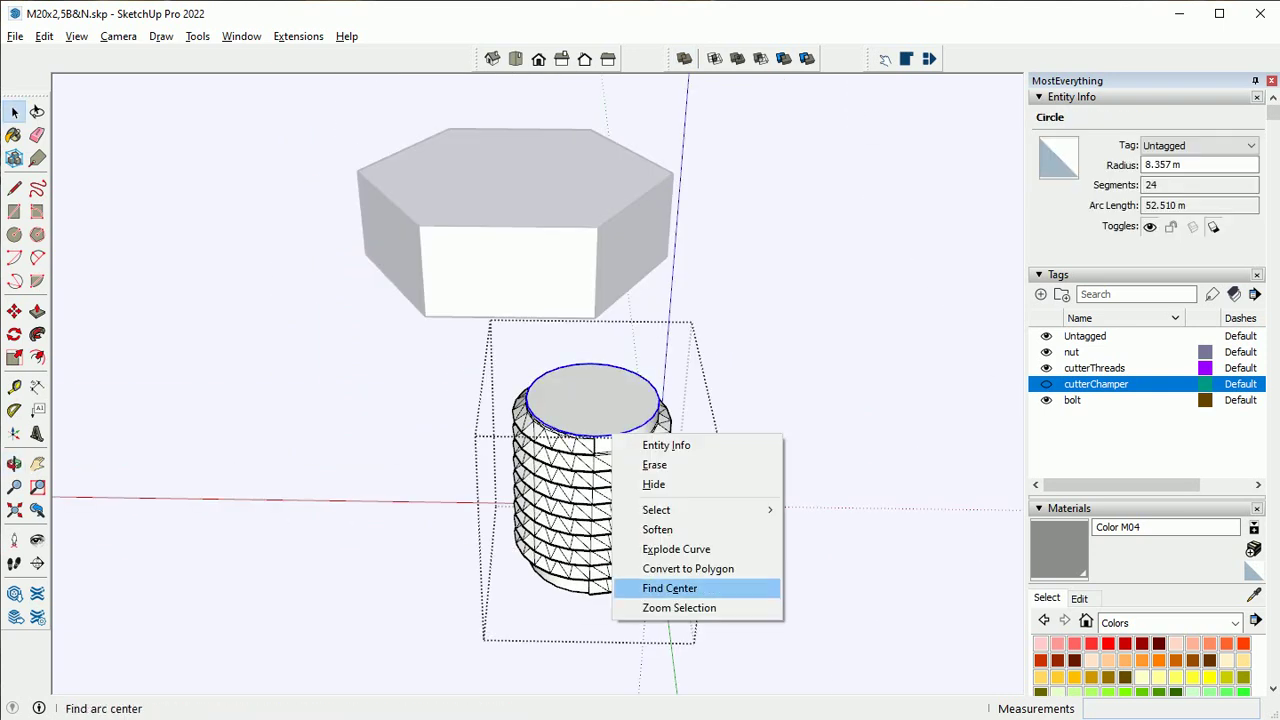
click(690, 589)
key(space)
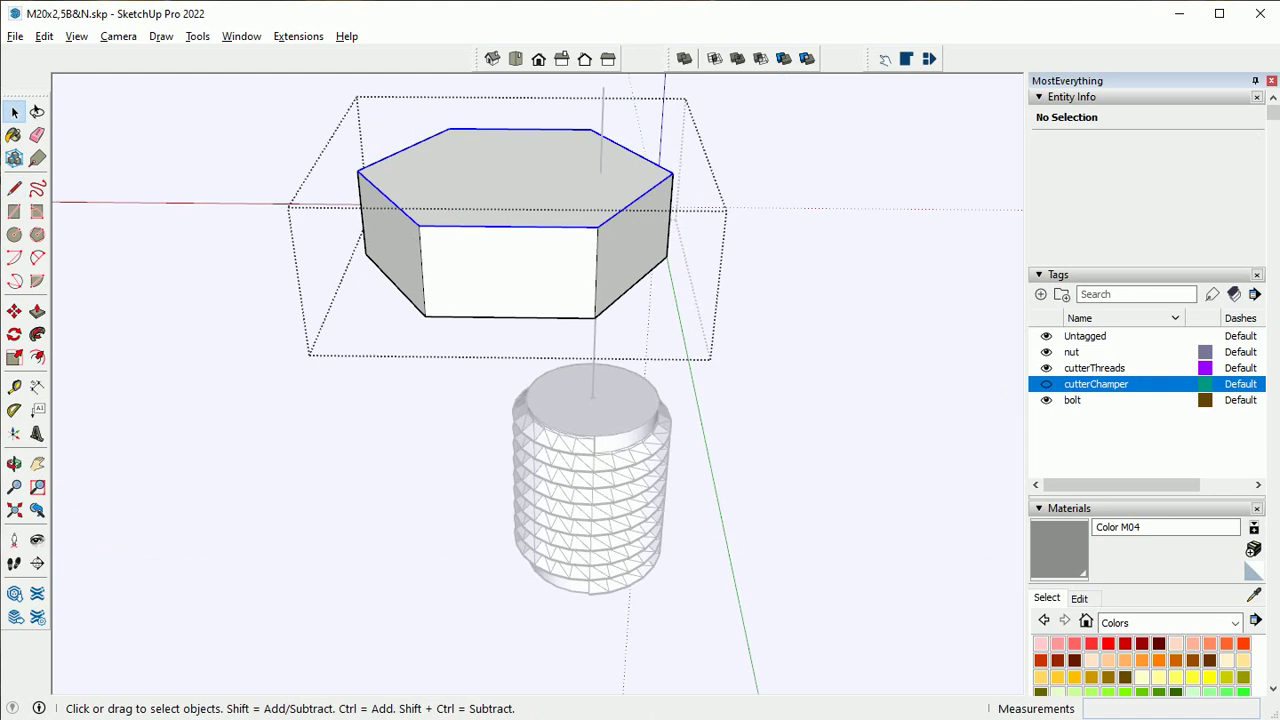
click(514, 171)
middle_drag(514, 171, 512, 261)
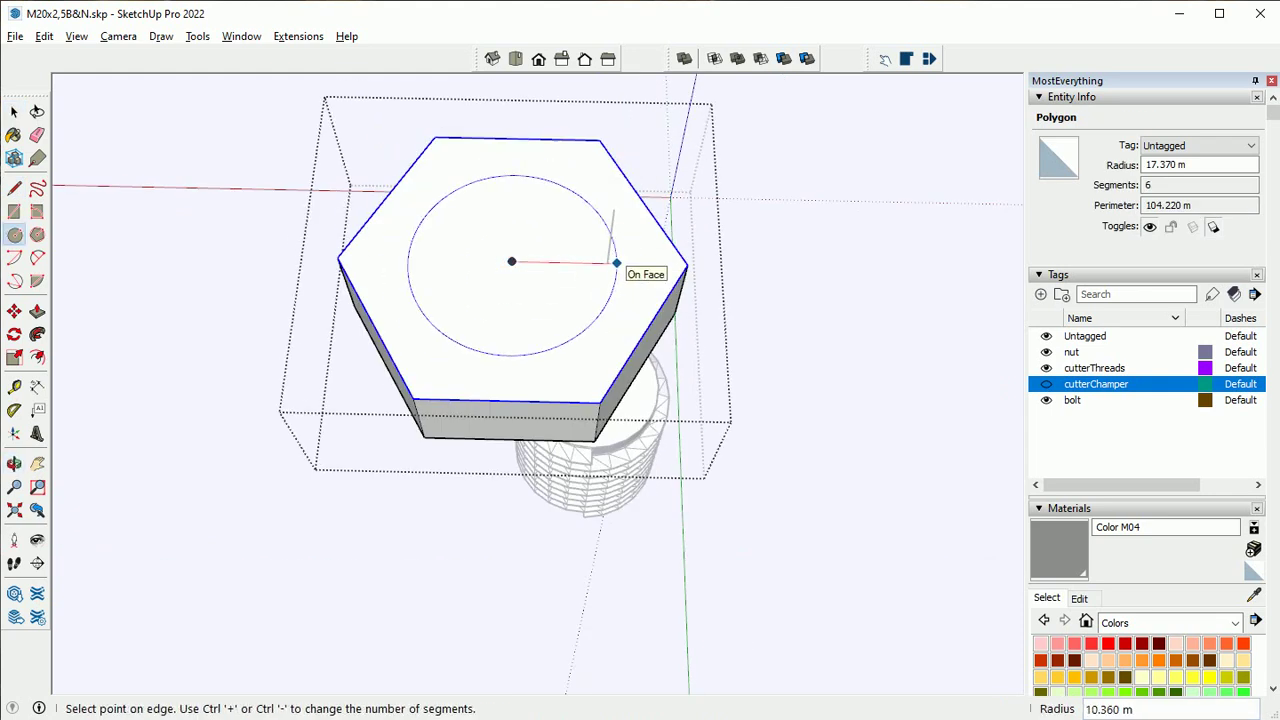
Draw circles of radius 10 and 7.5 centred on the hexagon
text(10)
key(Return)
text(7.5)
key(Return)
key(space)
key(p)
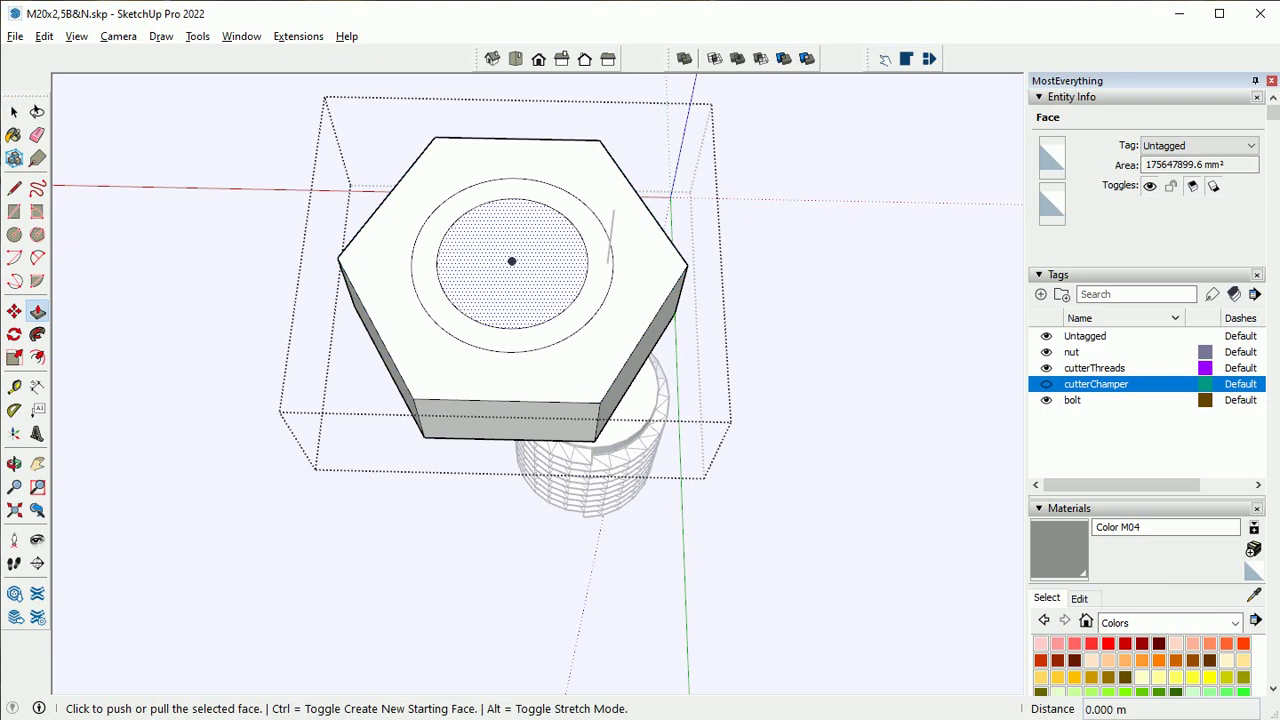
Push the inner circle face 1.2 into the nut
click(512, 261)
click(512, 261)
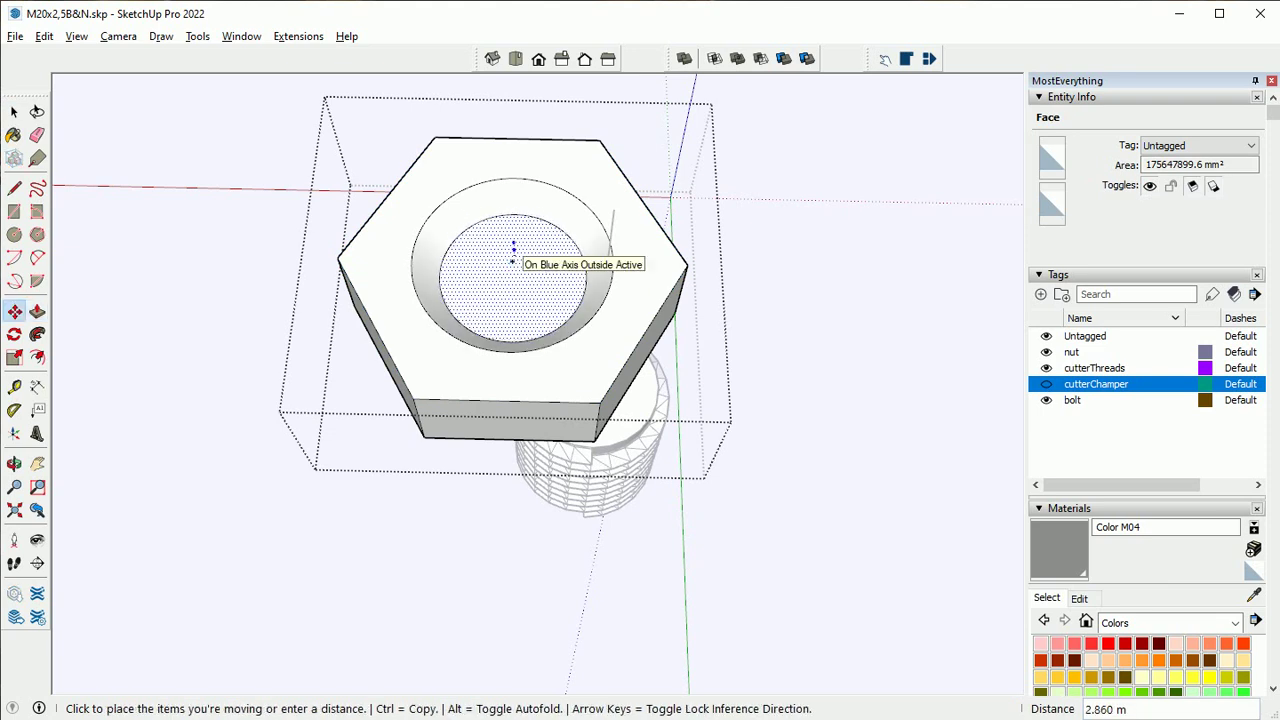
text(1.2)
key(Return)
key(space)
Flip the nut over by 180°
middle_drag(512, 261, 540, 330)
key(m)
click(507, 371)
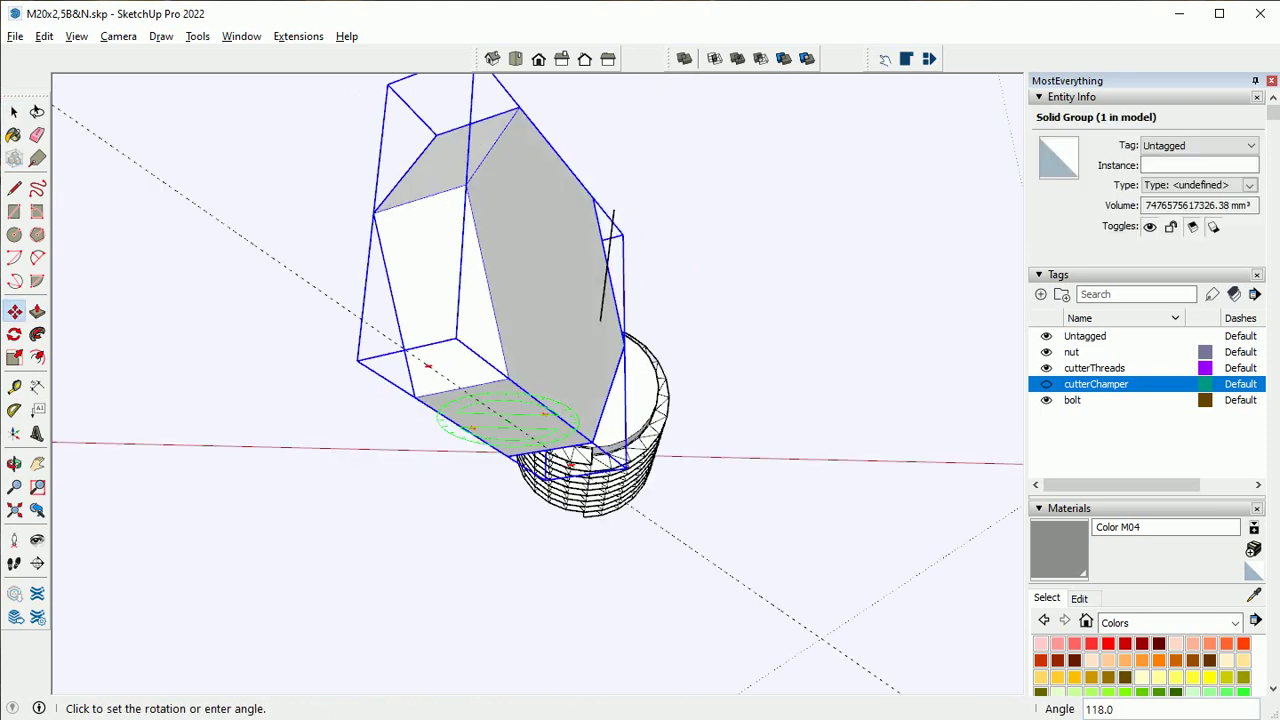
click(542, 340)
key(space)
Inside the nut group, draw a radius-8 circle on the hexagon top face
double_click(512, 261)
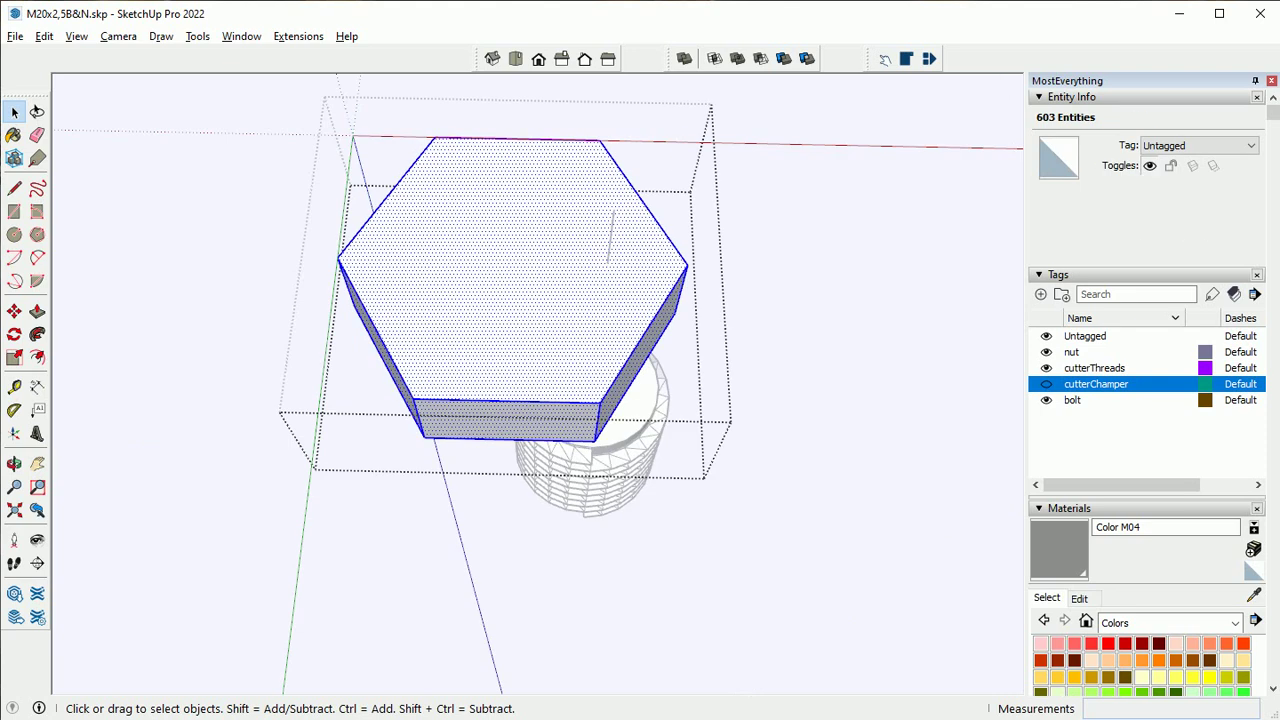
click(512, 261)
key(c)
click(512, 261)
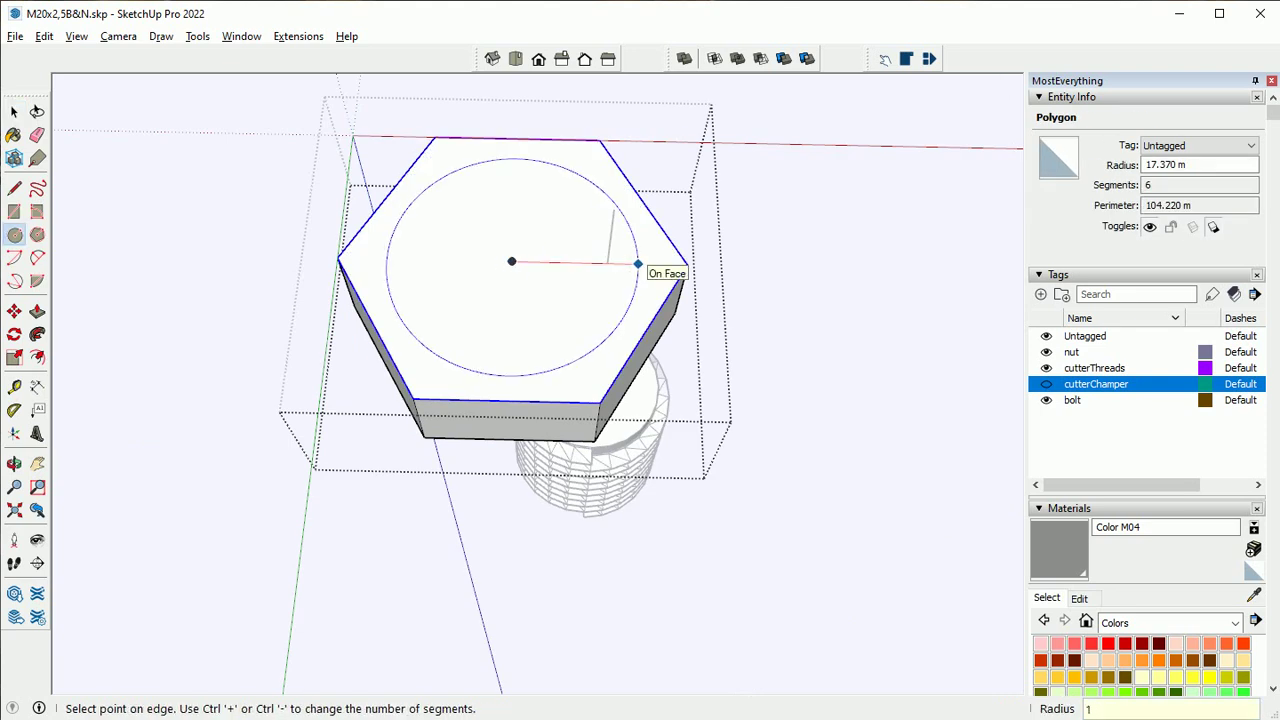
key(Return)
key(space)
click(512, 280)
Sink the radius-8 circle 1 deep into a recess and exit the nut group
key(m)
click(512, 262)
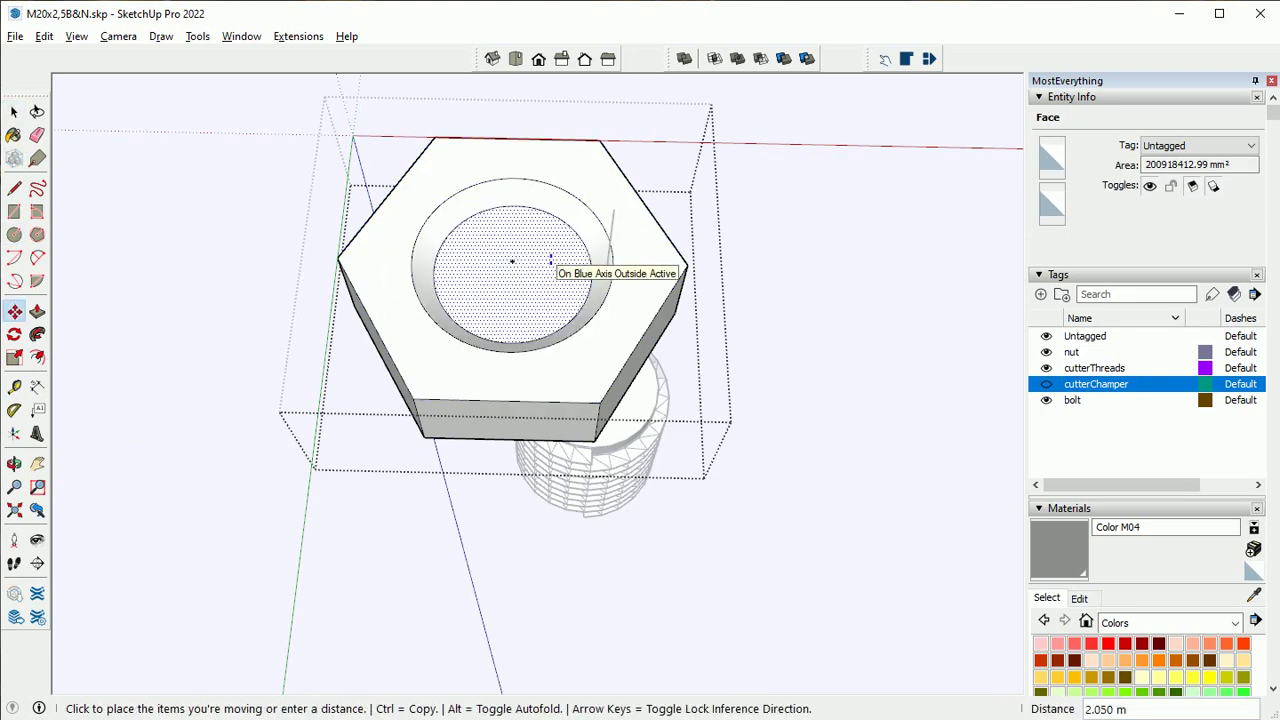
text(1.5)
key(Return)
key(space)
click(512, 261)
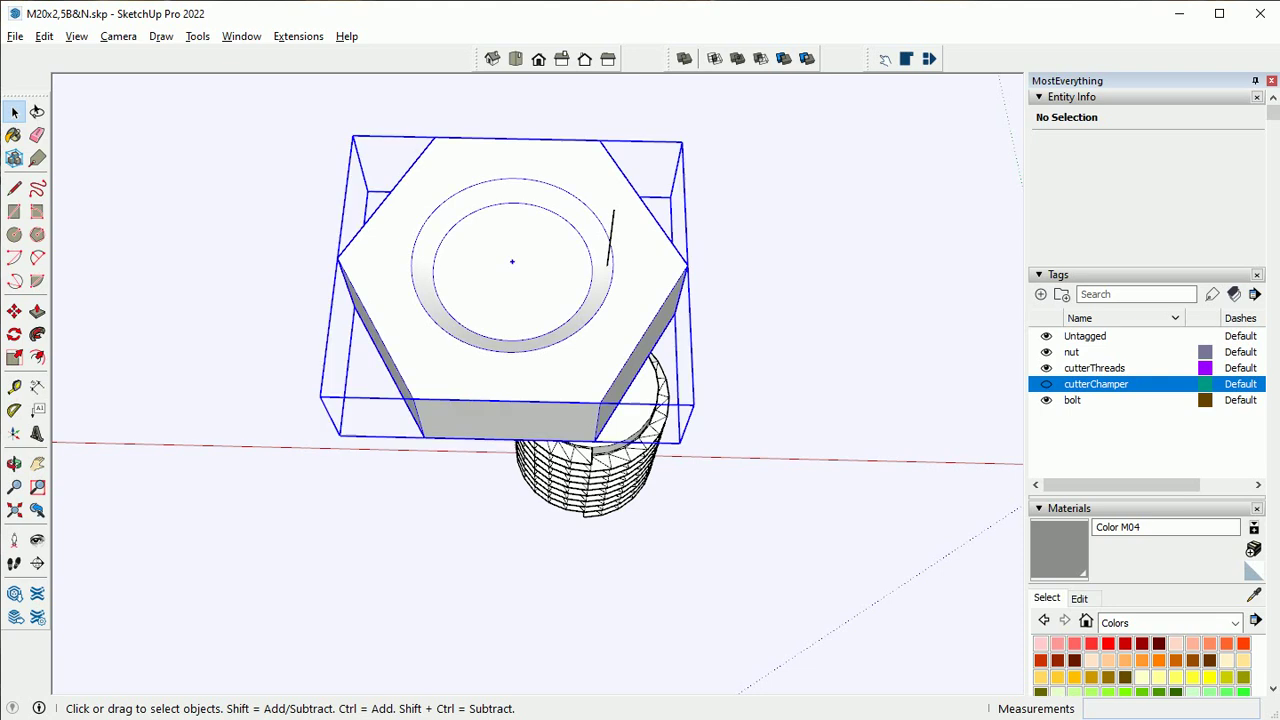
Move the hex nut down the blue axis onto the bolt's threads
key(m)
click(512, 261)
middle_drag(606, 200, 600, 150)
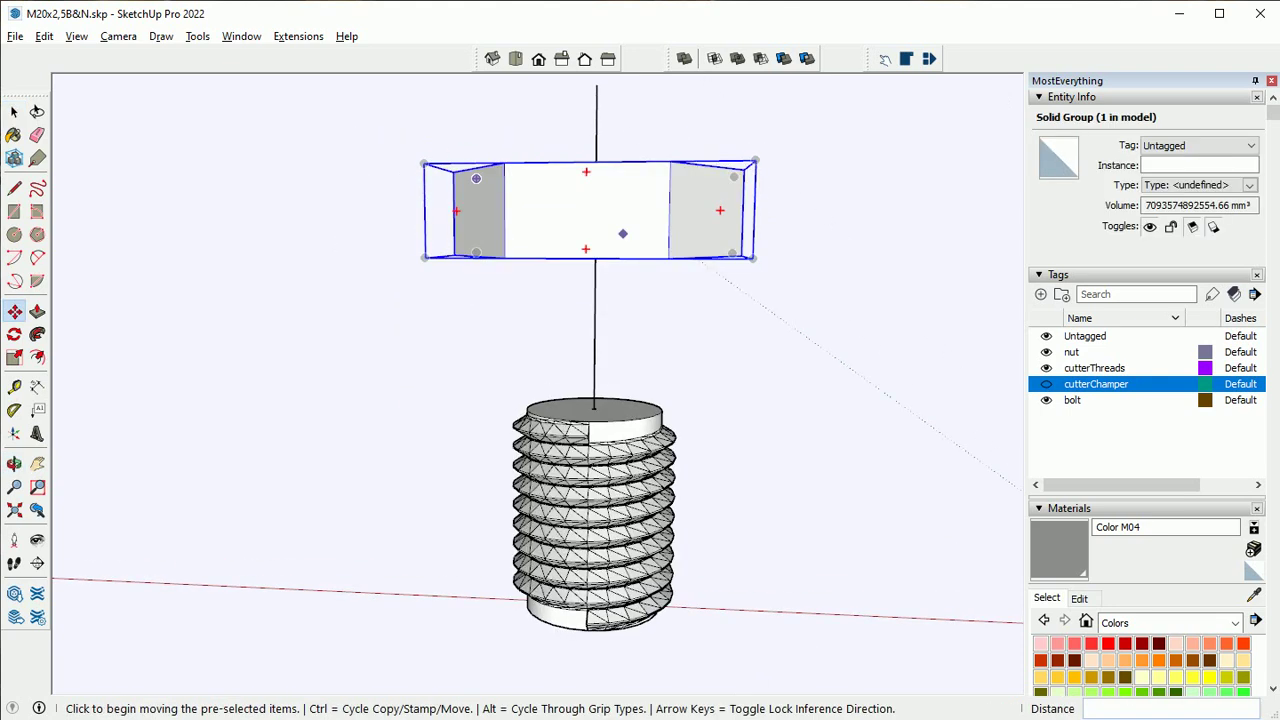
click(608, 250)
key(space)
key(m)
click(595, 258)
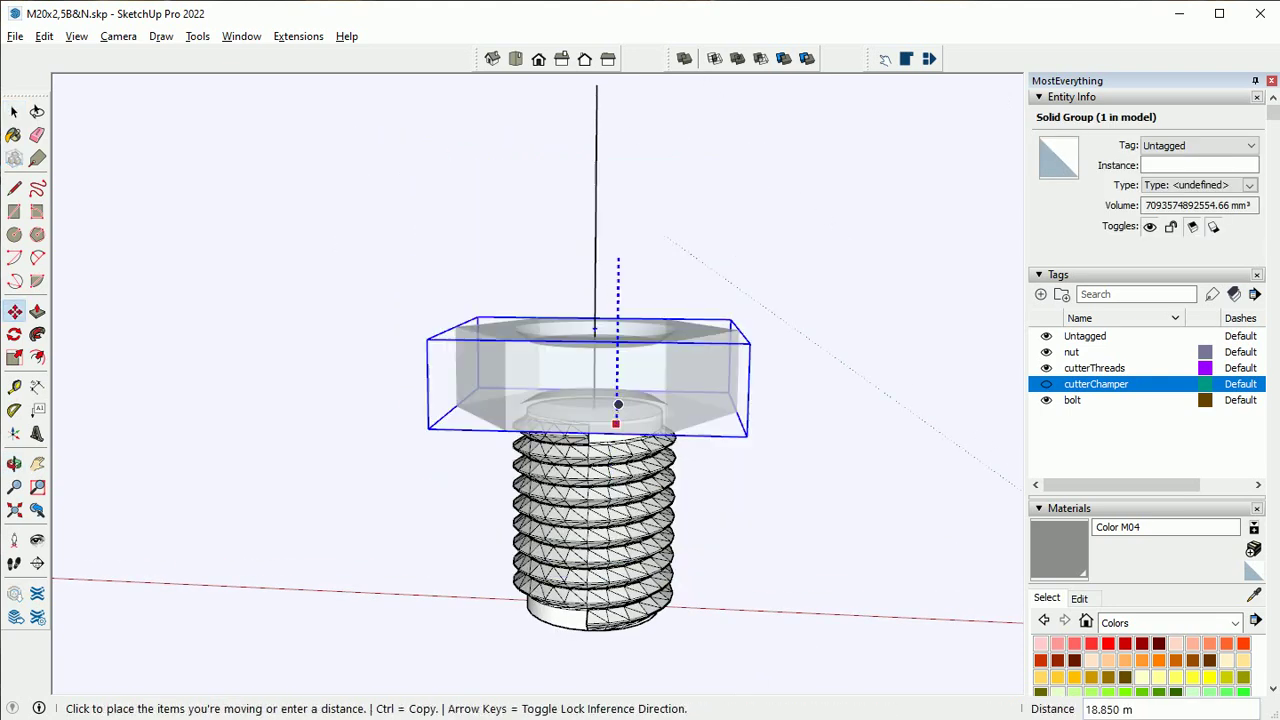
click(600, 560)
Trim the nut with the threaded bolt to cut its internal thread
click(600, 560)
click(600, 520)
key(space)
click(784, 58)
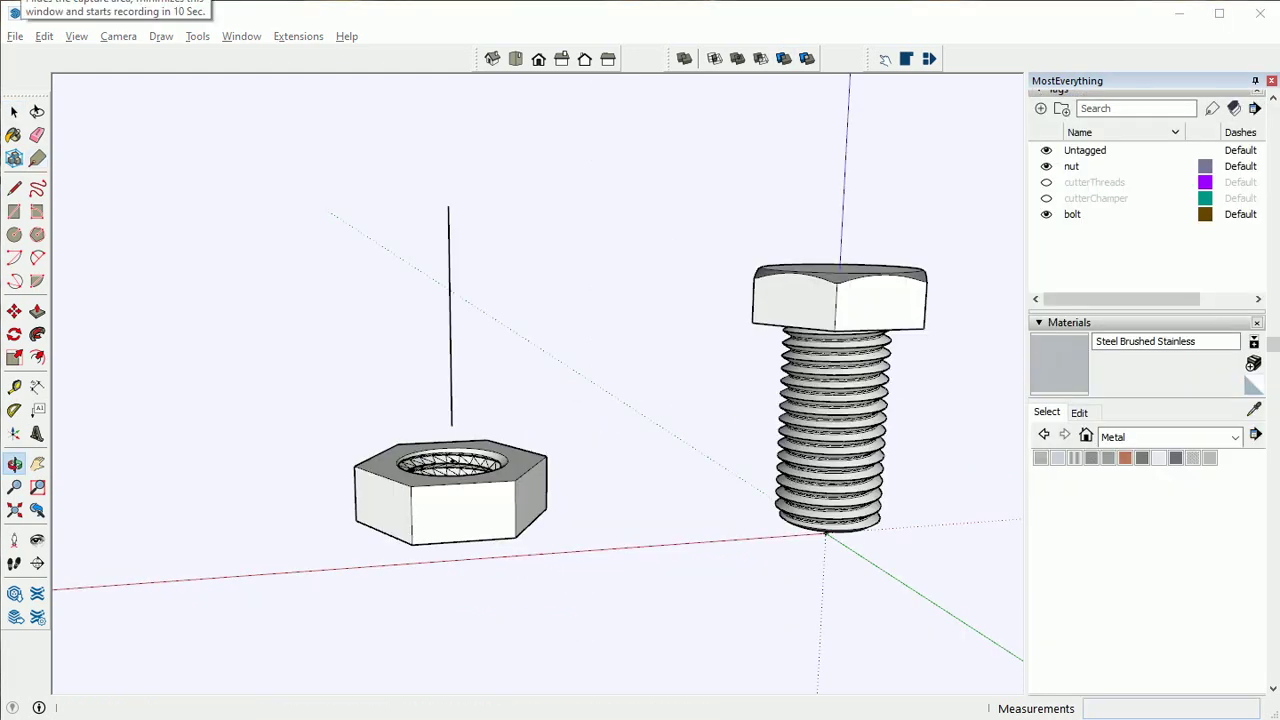
Reposition the threaded nut onto the middle of the bolt's shank
middle_drag(540, 400, 548, 360)
click(866, 568)
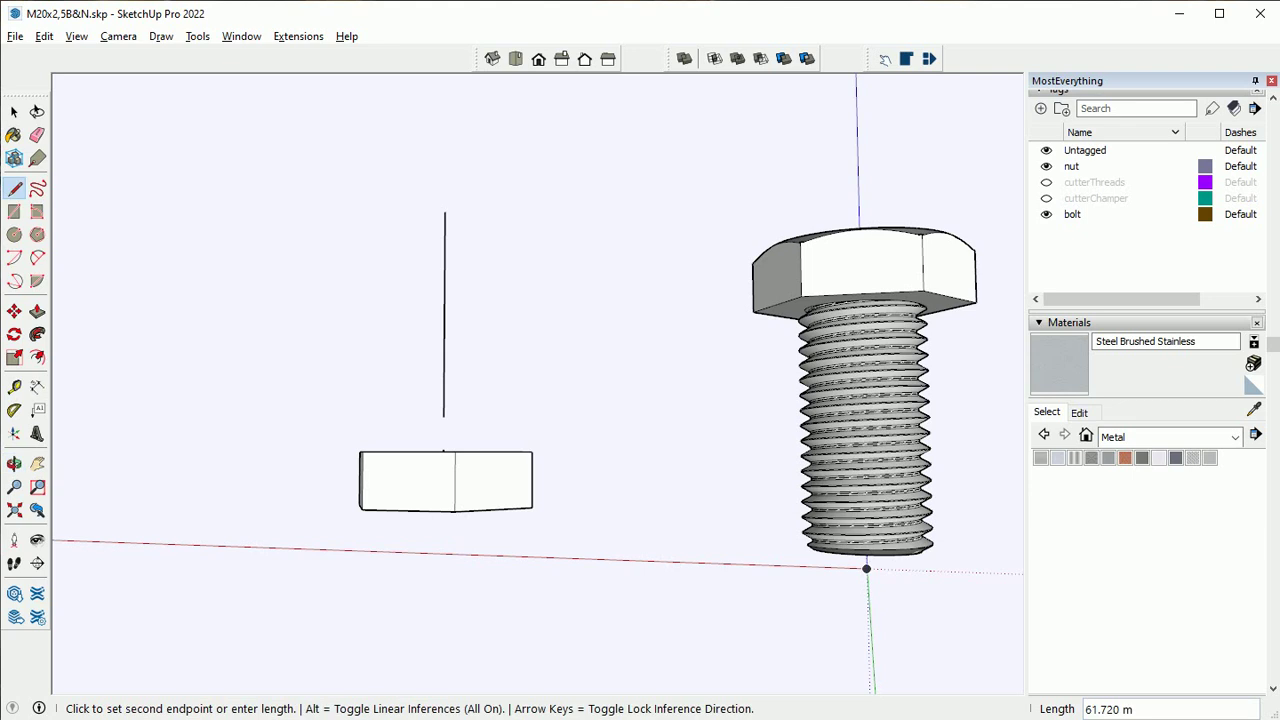
key(space)
key(m)
click(444, 212)
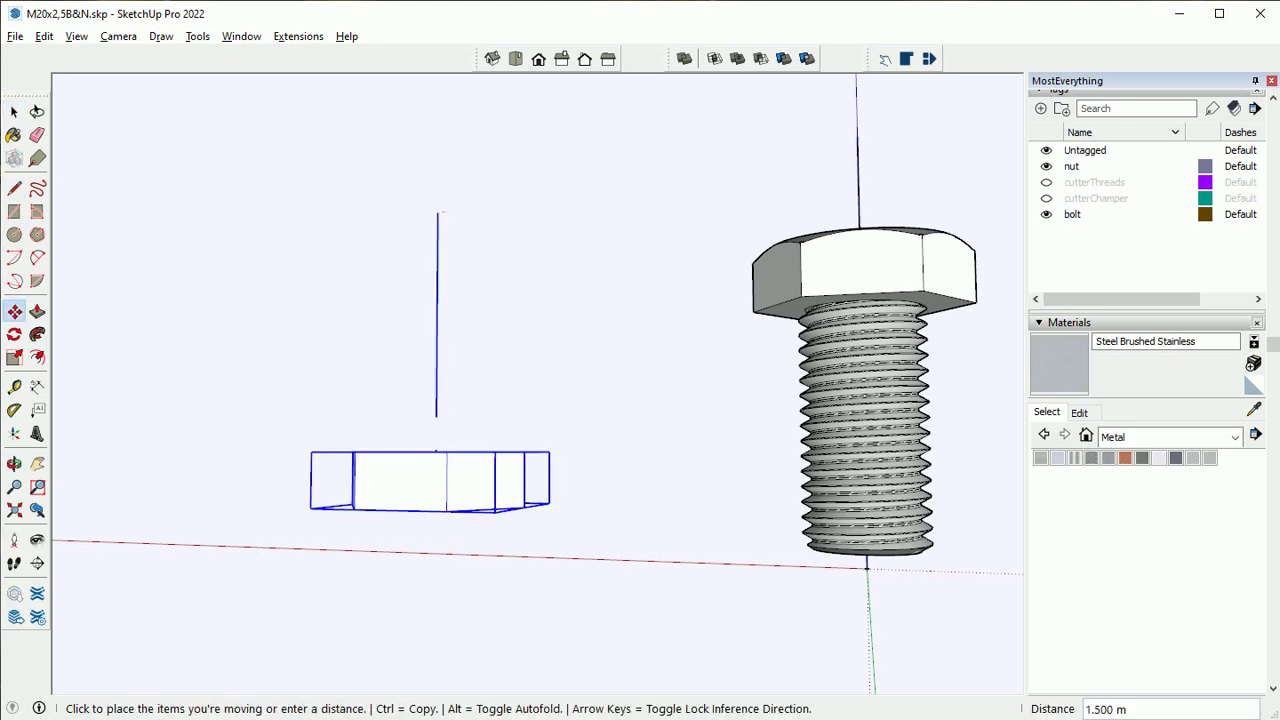
click(858, 132)
scroll(610, 400, up, 3)
middle_drag(610, 400, 640, 380)
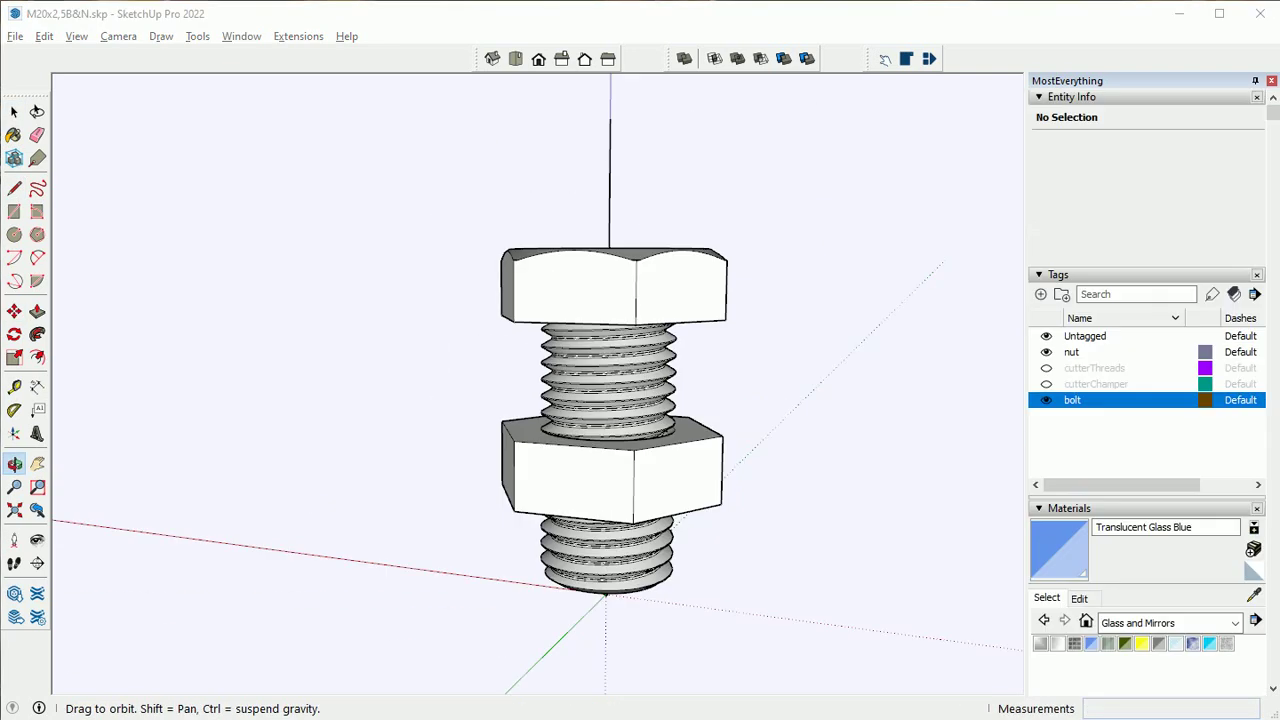
Turn on the cutterChamper tag so the chamfer cutter cylinders show again
click(1046, 383)
key(space)
click(610, 200)
Paint the top cutter cylinder translucent blue and place it over the nut
key(b)
key(space)
double_click(610, 210)
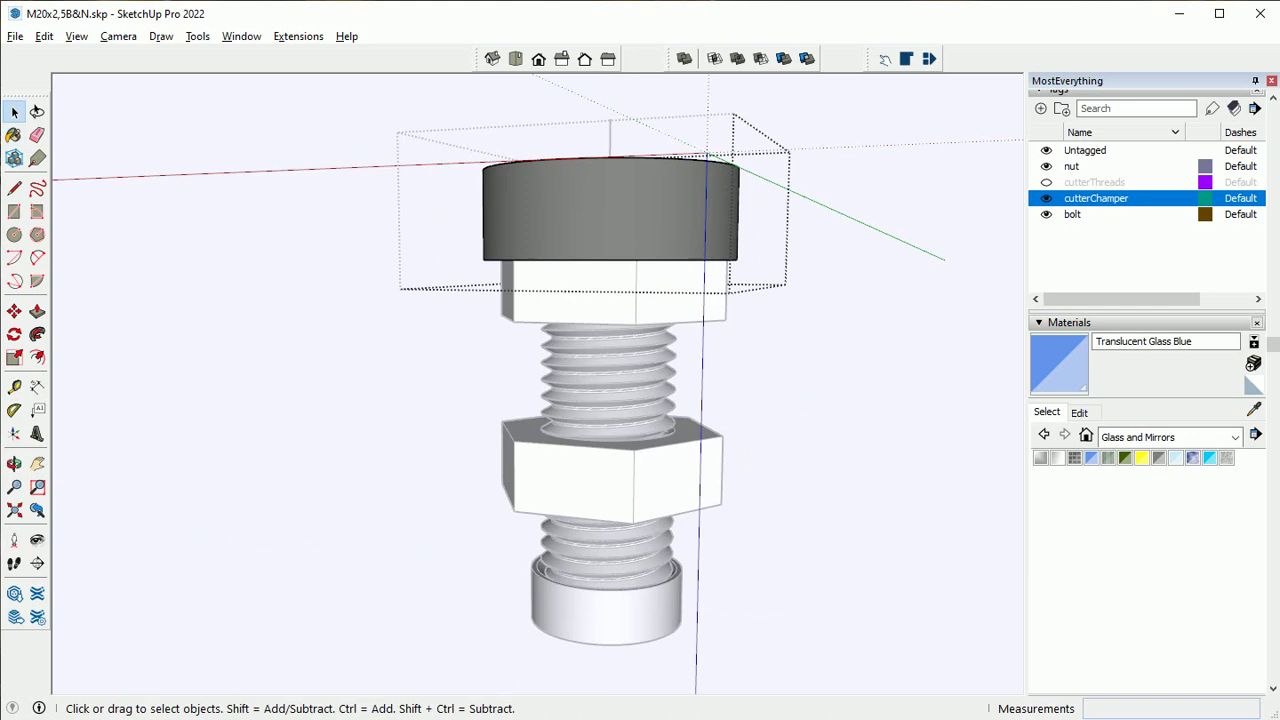
key(b)
click(610, 210)
click(608, 259)
key(Escape)
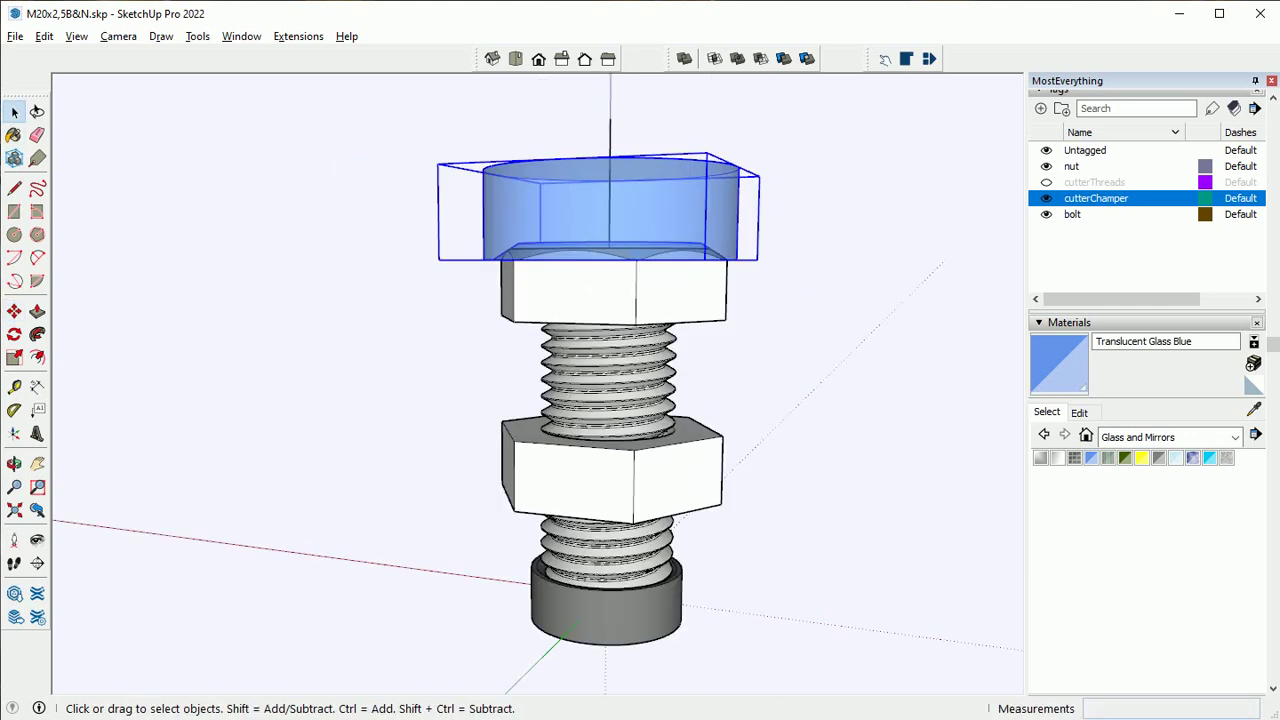
key(m)
click(644, 275)
click(644, 455)
Paint the cutter Steel Brushed Stainless and trim the nut's top corners with it
click(1235, 437)
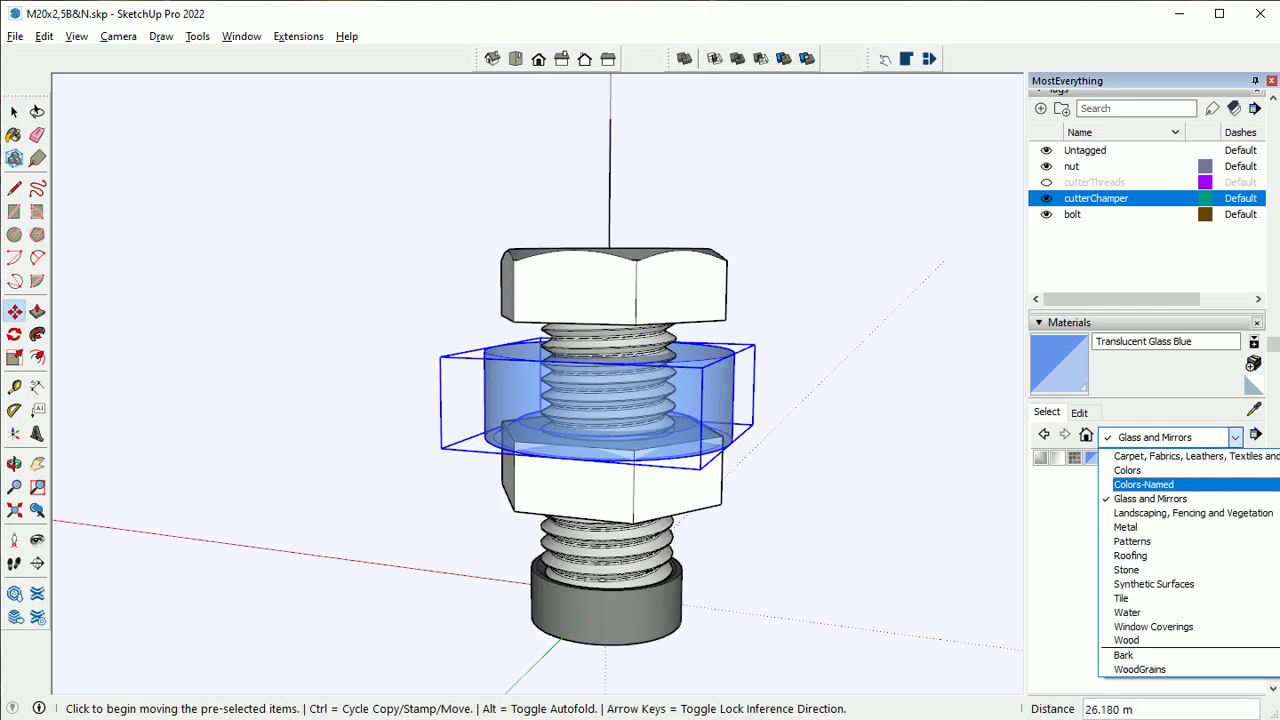
scroll(1170, 540, up, 3)
click(1130, 452)
click(1074, 457)
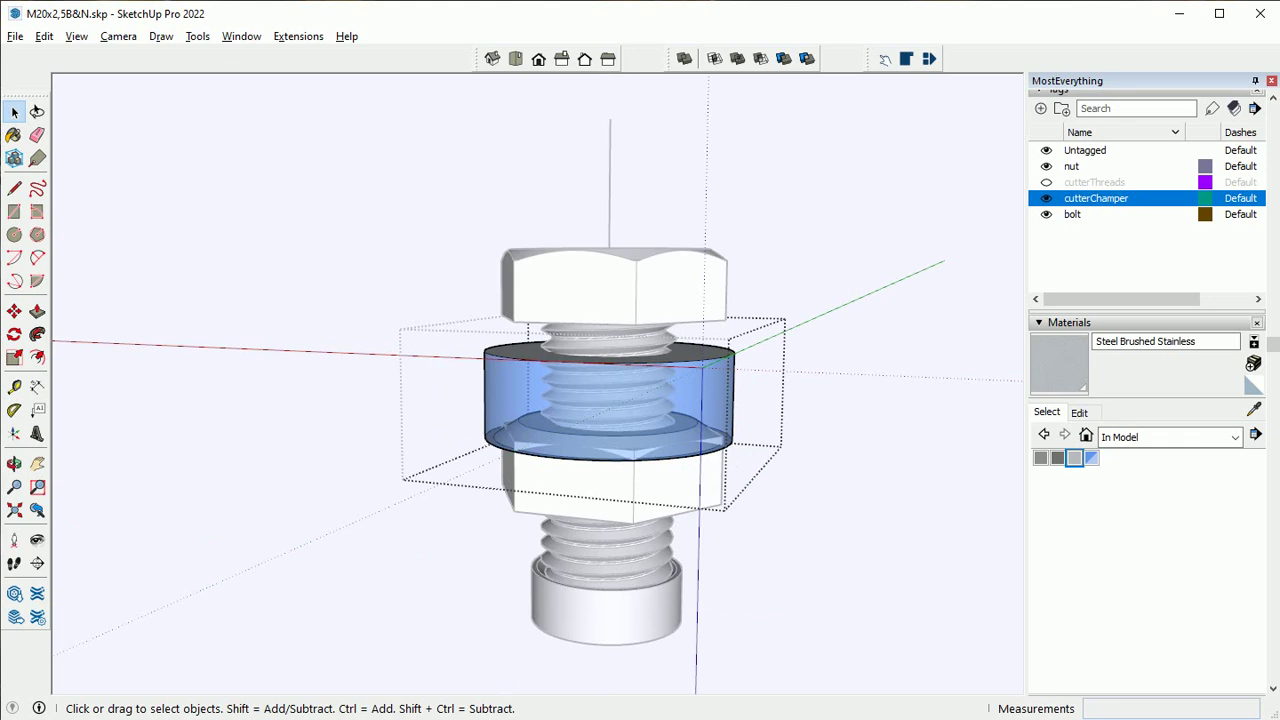
click(610, 400)
click(627, 494)
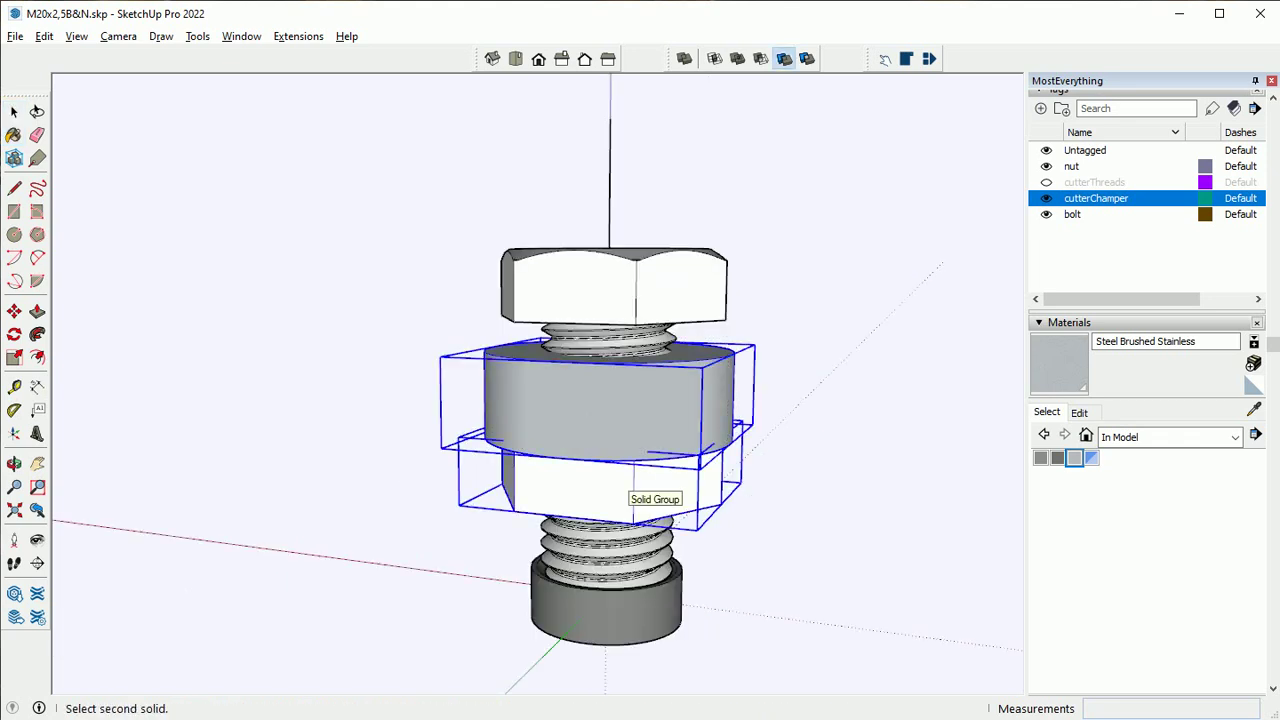
Move a cutter to the nut's bottom edge, painted Translucent Glass Blue
middle_drag(600, 400, 615, 395)
click(610, 390)
key(m)
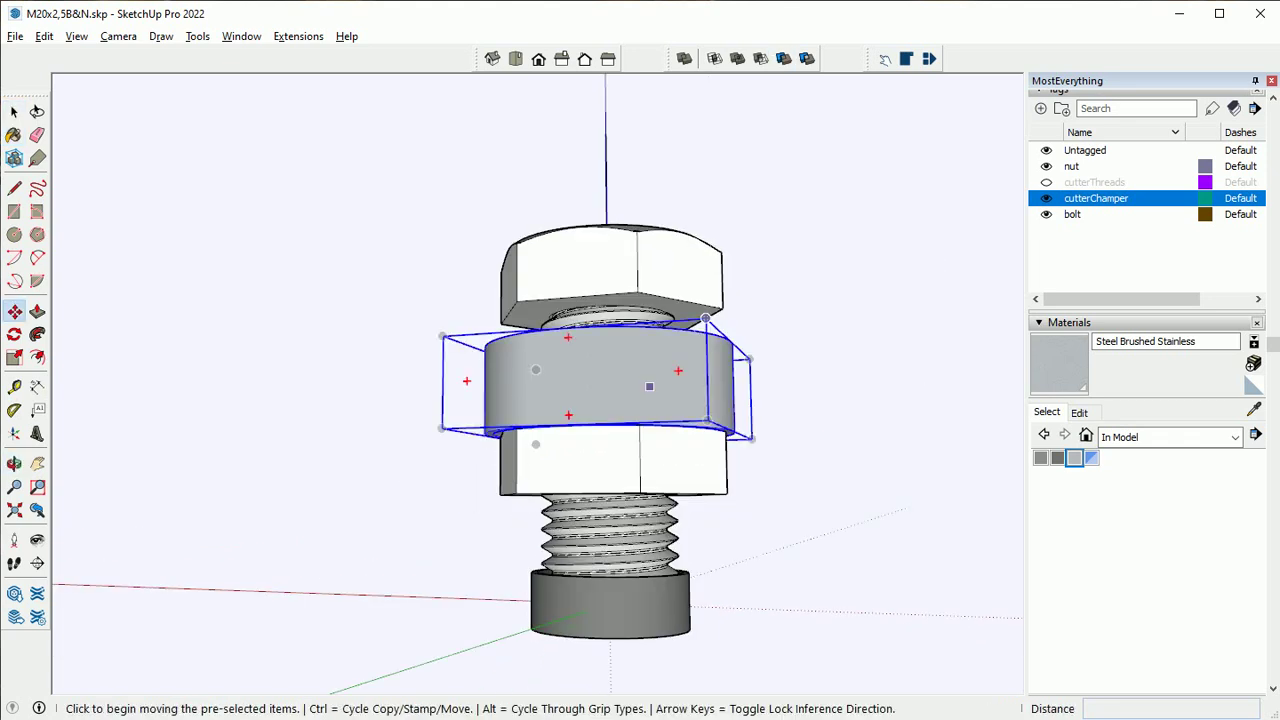
click(677, 366)
key(Escape)
click(707, 419)
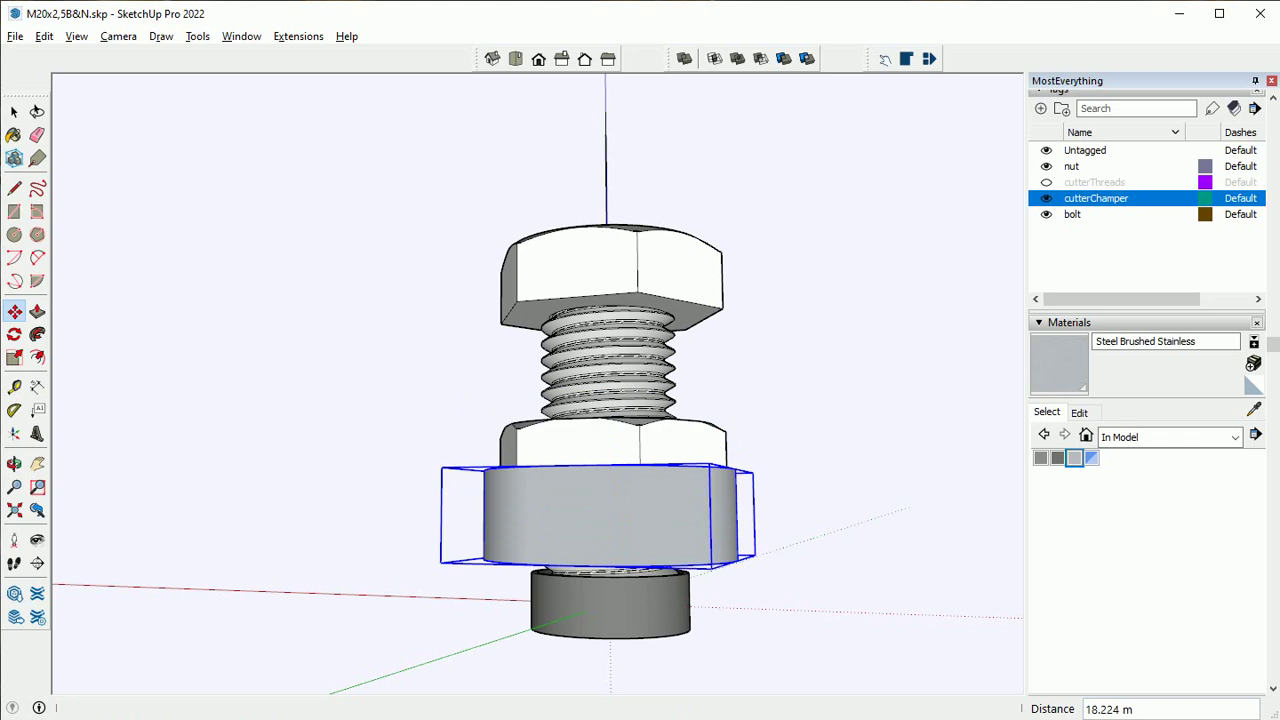
click(735, 560)
click(1090, 457)
click(610, 515)
middle_drag(600, 400, 640, 420)
key(m)
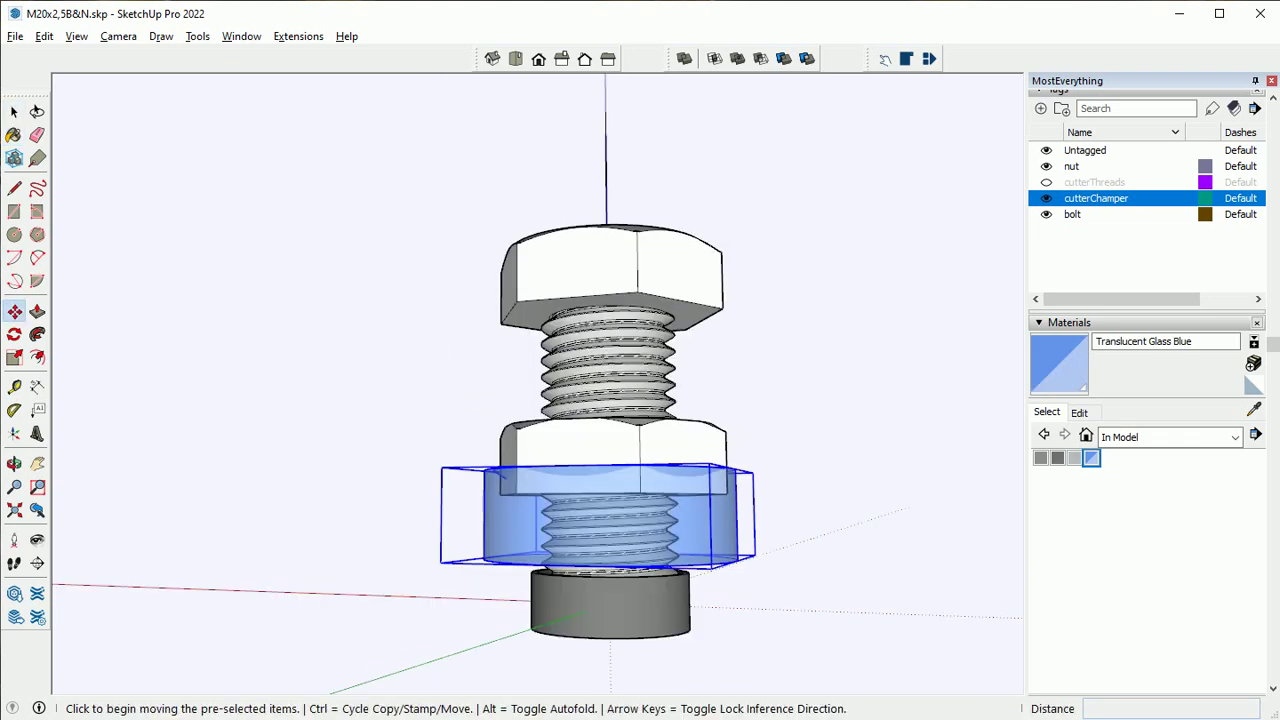
click(660, 560)
Paint the bottom cutter brushed steel and trim the nut's bottom corners
key(space)
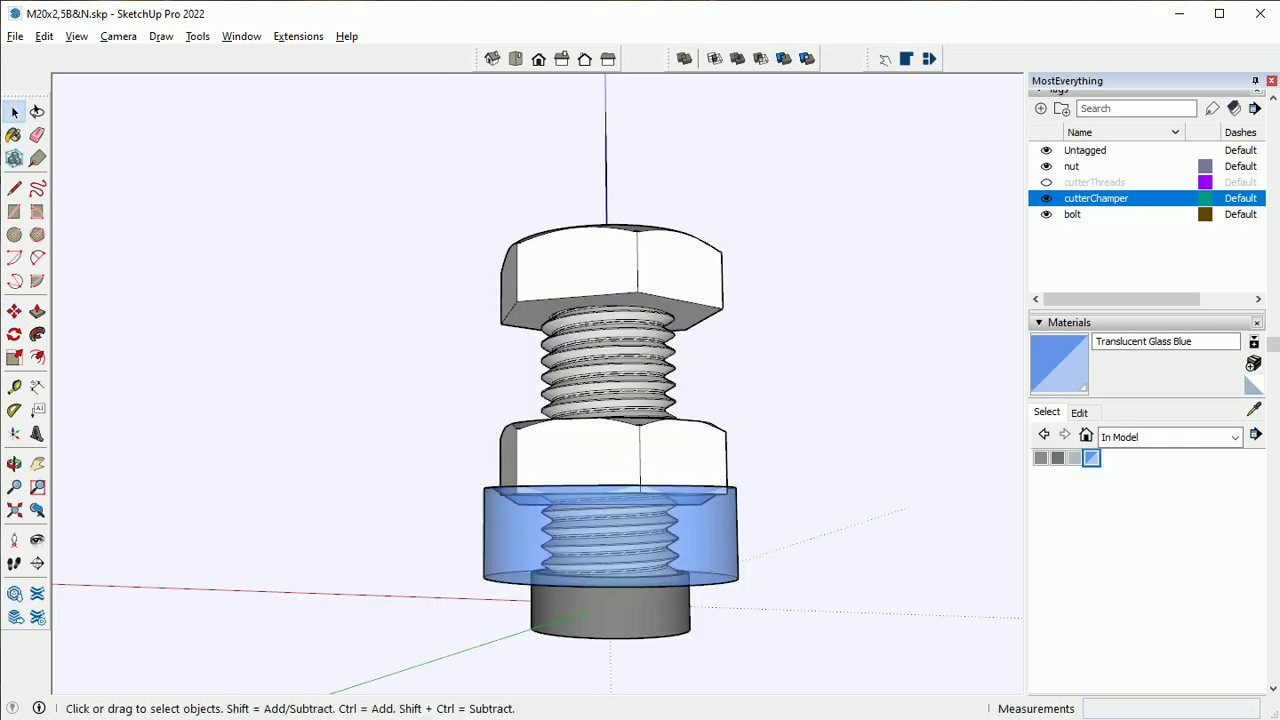
key(b)
alt+click(610, 610)
click(610, 535)
key(space)
click(783, 58)
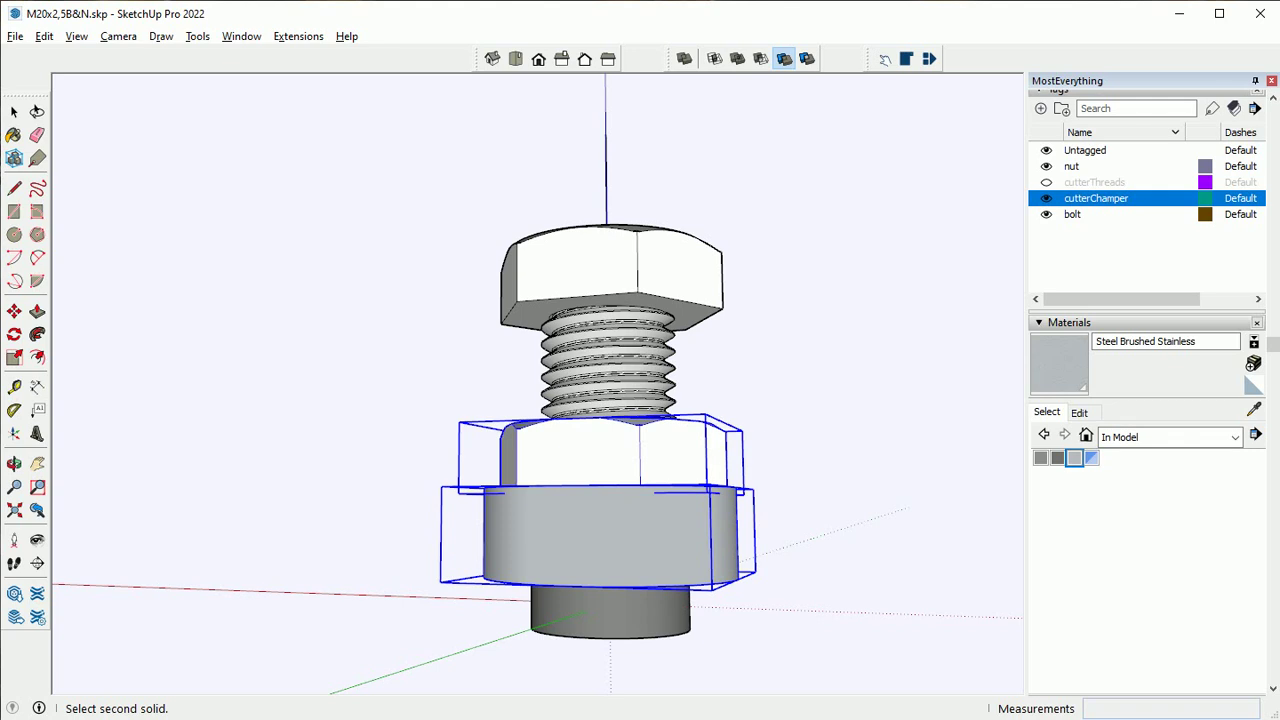
click(610, 455)
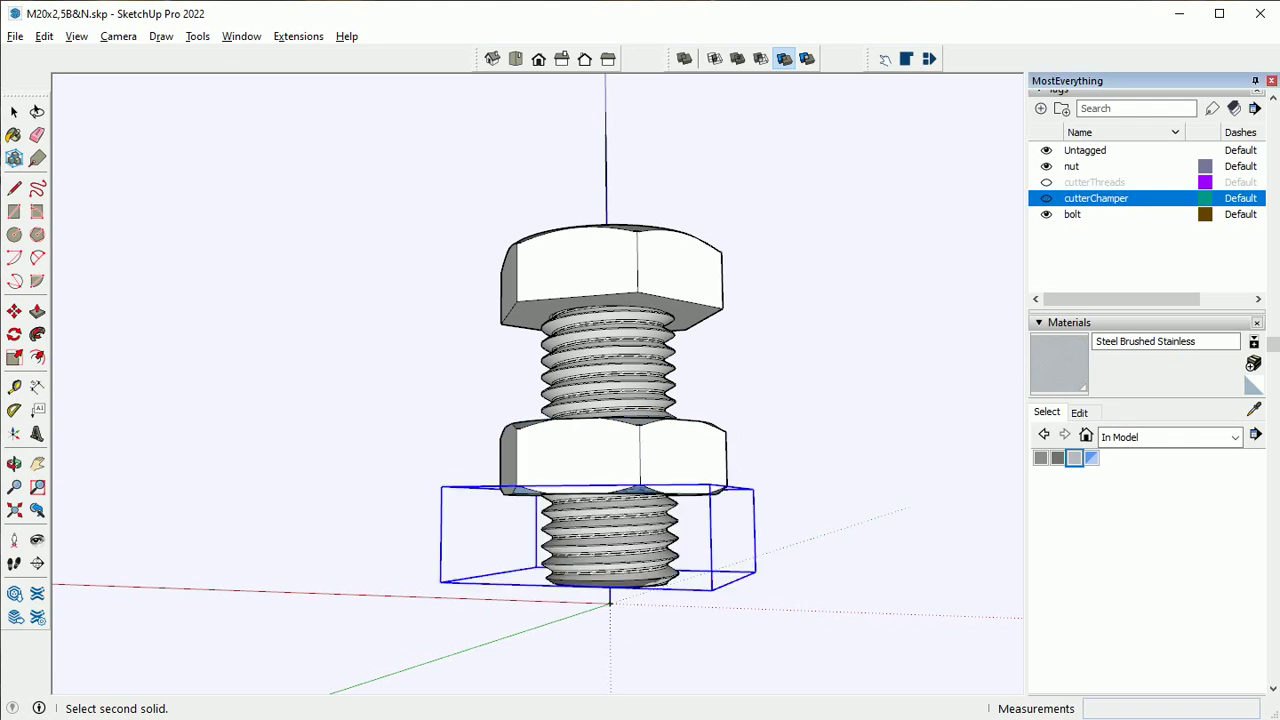
middle_drag(610, 450, 622, 410)
key(space)
Paint the nut's chamfer faces with Steel Brushed Stainless
click(1075, 457)
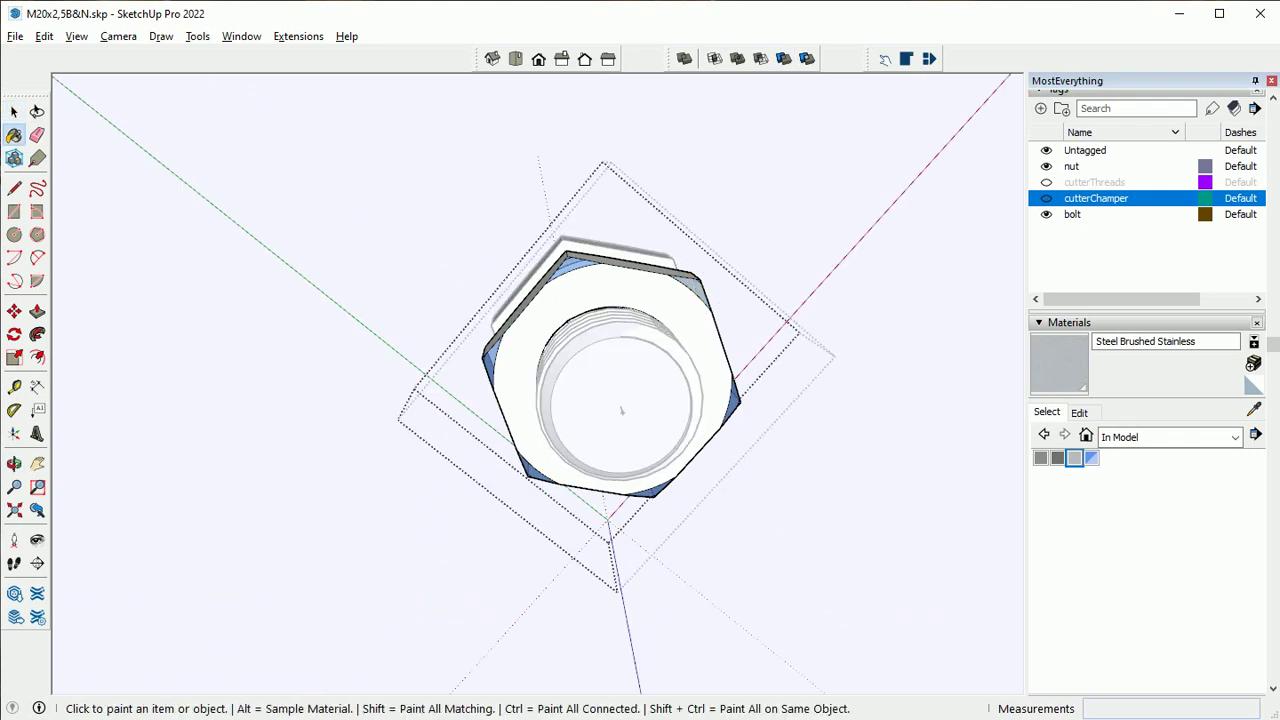
middle_drag(621, 410, 621, 300)
key(space)
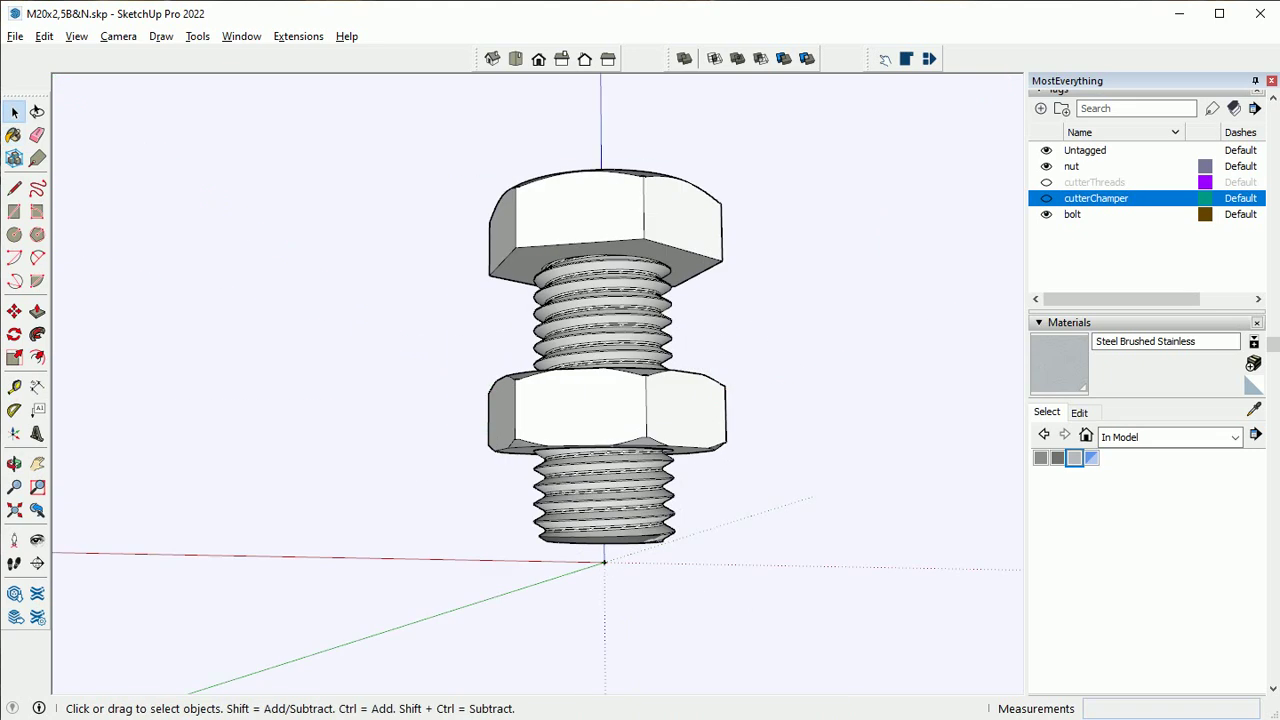
Look over the finished bolt and nut, then start 3D Text for the comments note
middle_drag(605, 400, 500, 380)
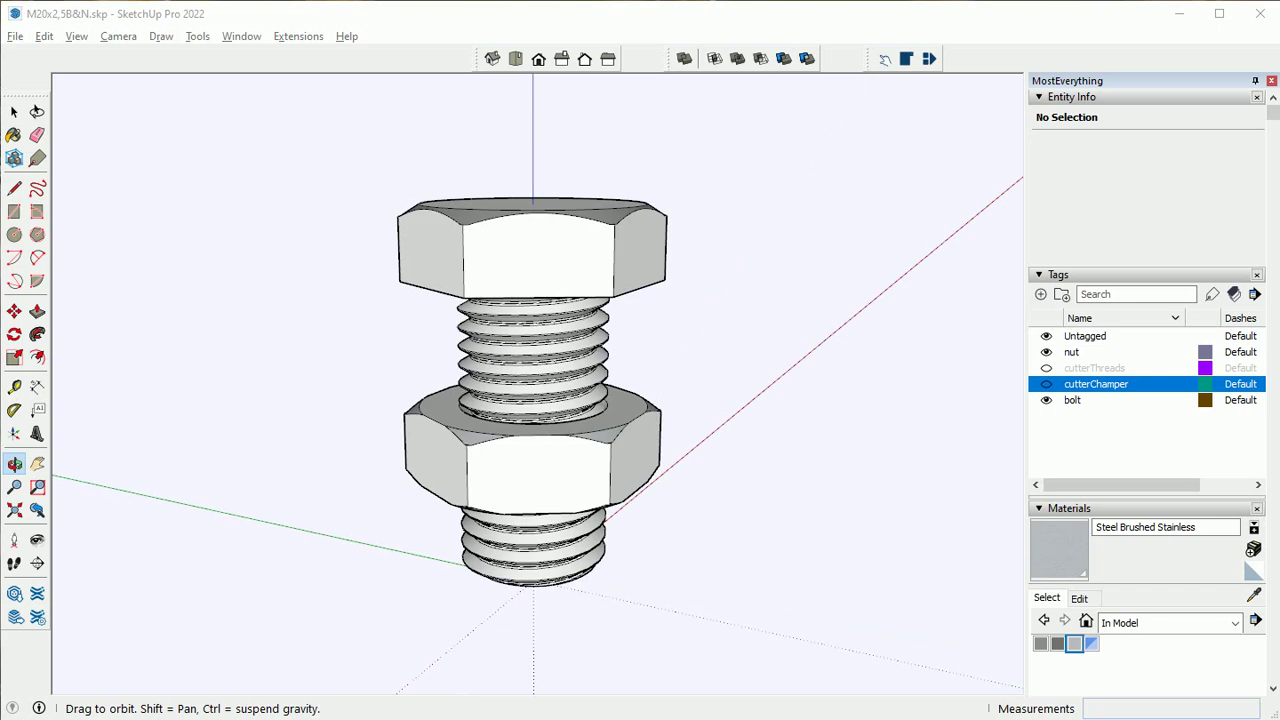
scroll(555, 480, up, 3)
scroll(555, 480, up, 2)
scroll(531, 411, down, 1)
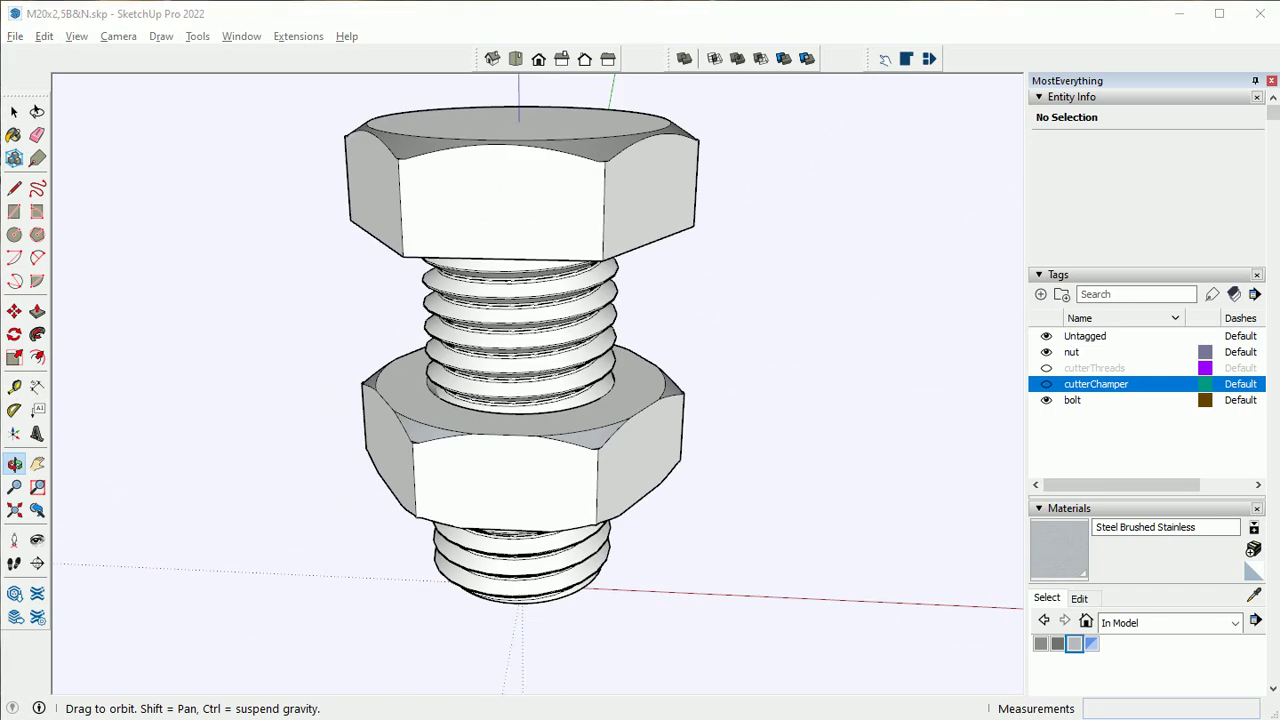
scroll(531, 411, down, 2)
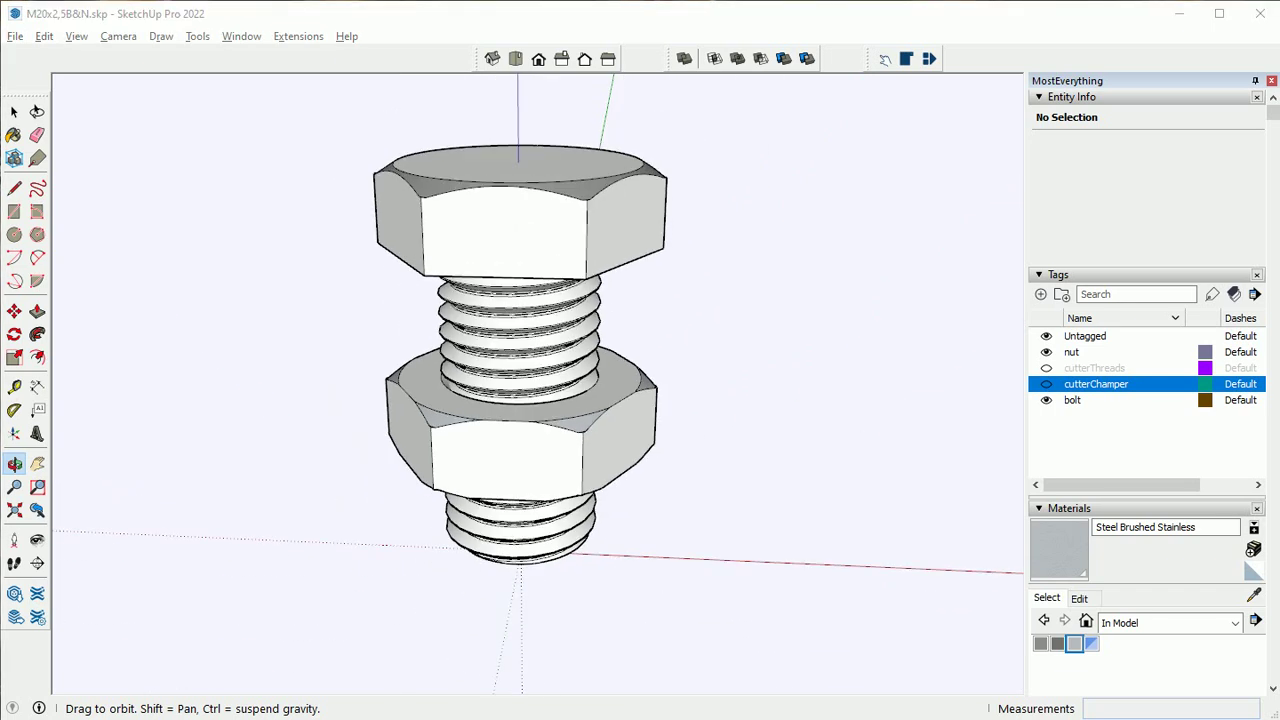
click(37, 409)
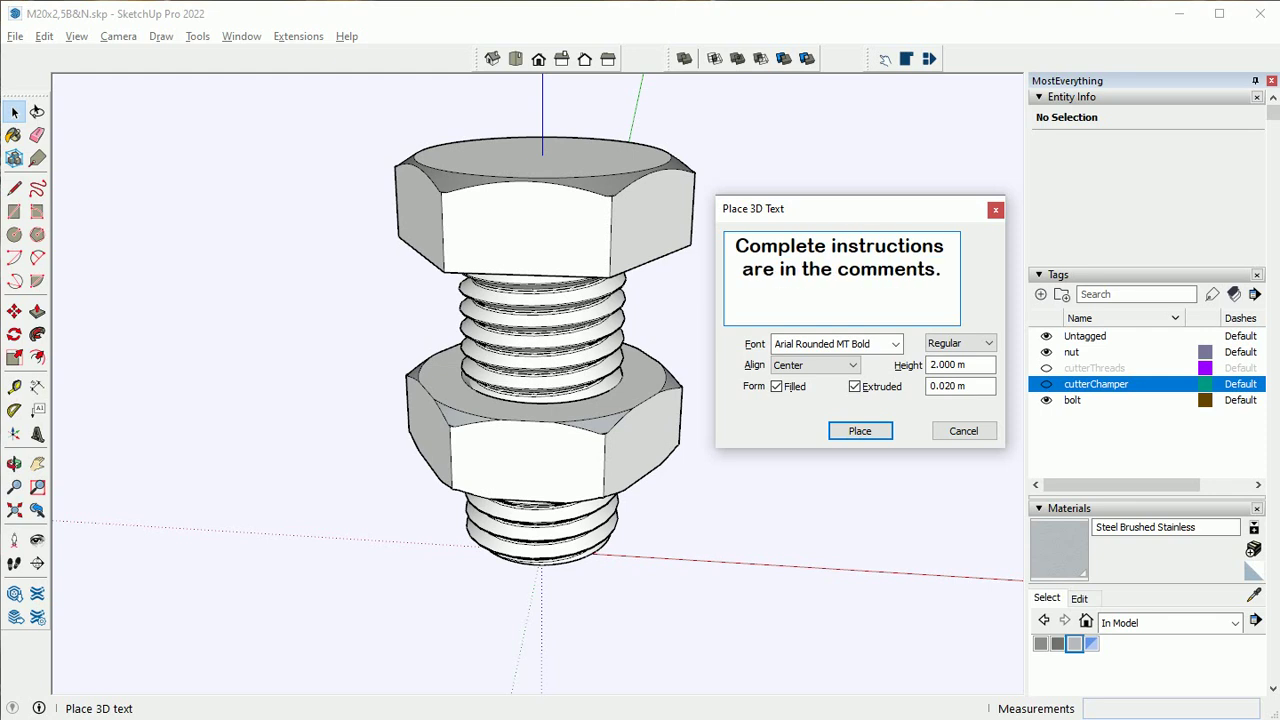
Rescale the model with Tape Measure so a short reference line measures 10mm, then zoom extents
key(l)
click(400, 328)
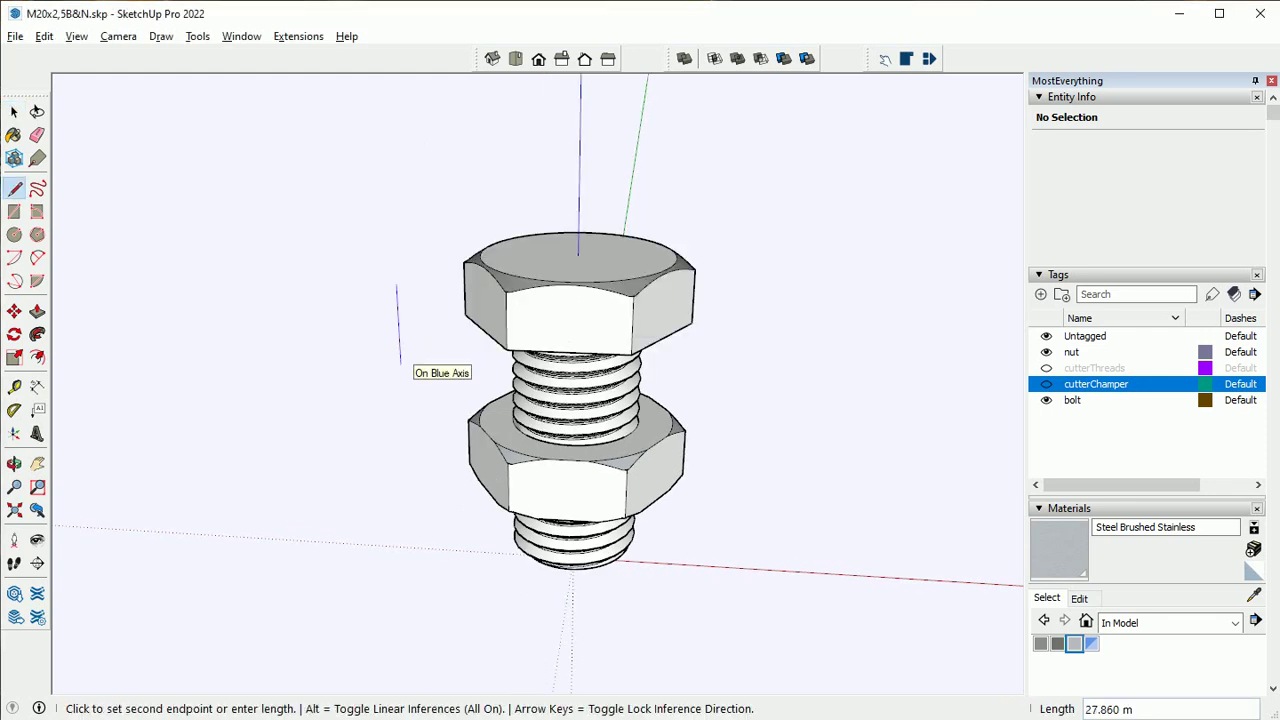
key(space)
scroll(394, 290, up, 3)
key(t)
click(393, 287)
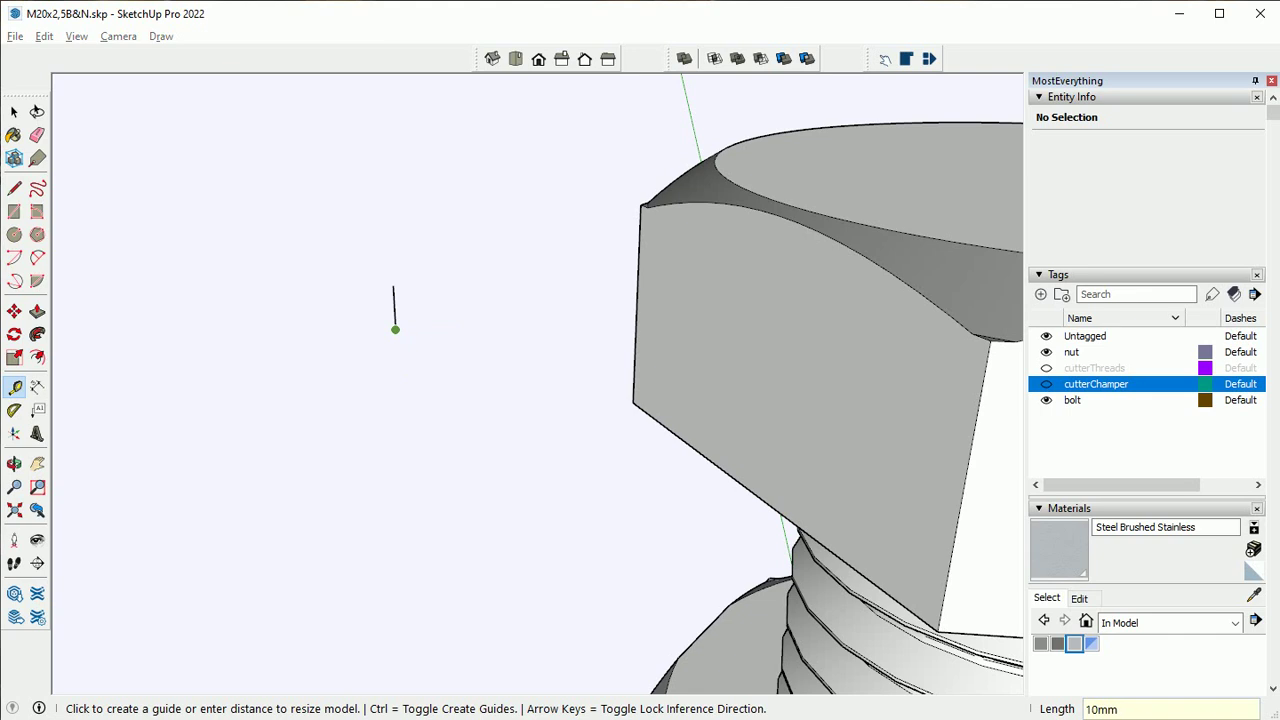
key(Return)
click(14, 510)
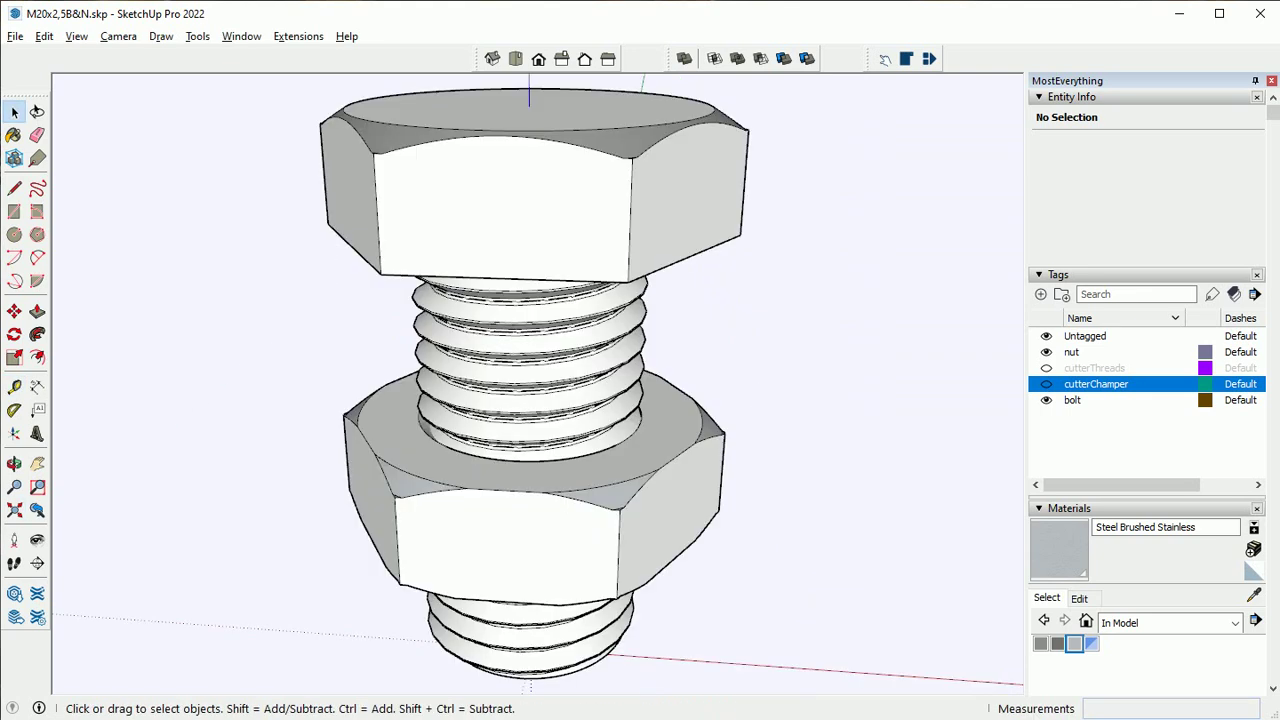
middle_drag(540, 300, 540, 200)
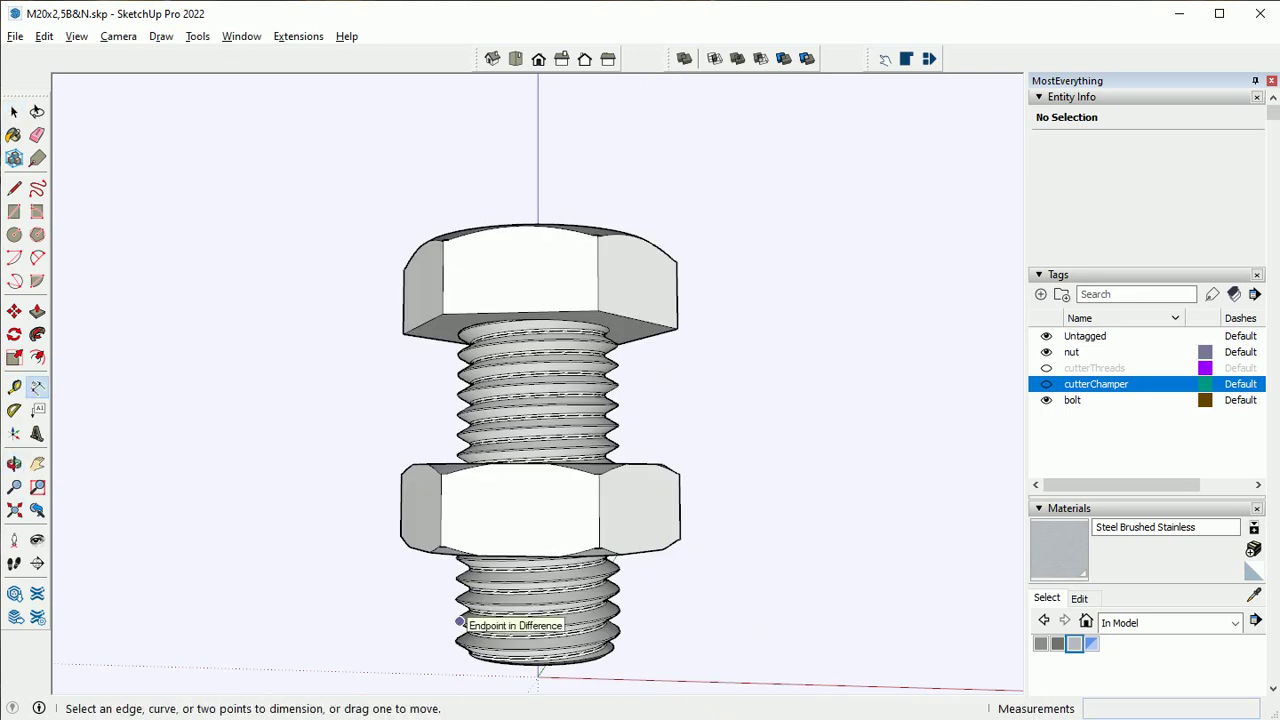